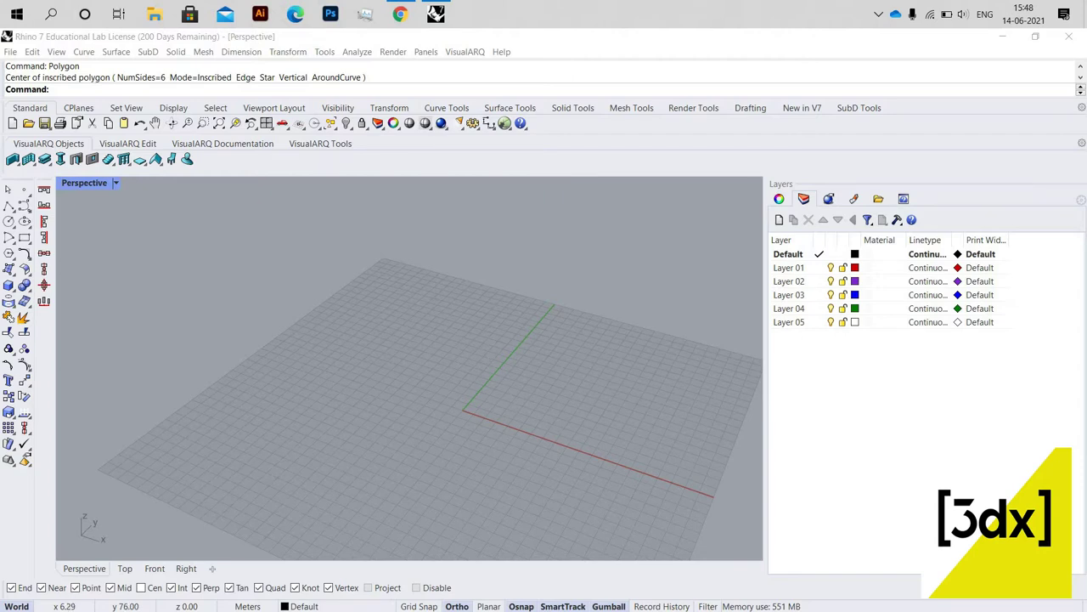
- Draw a six-sided inscribed polygon centred at 0,0 with a radius of about 31 m along the X axis
scroll(518, 370, up, 5)
text(Polygon)
scroll(462, 418, down, 7)
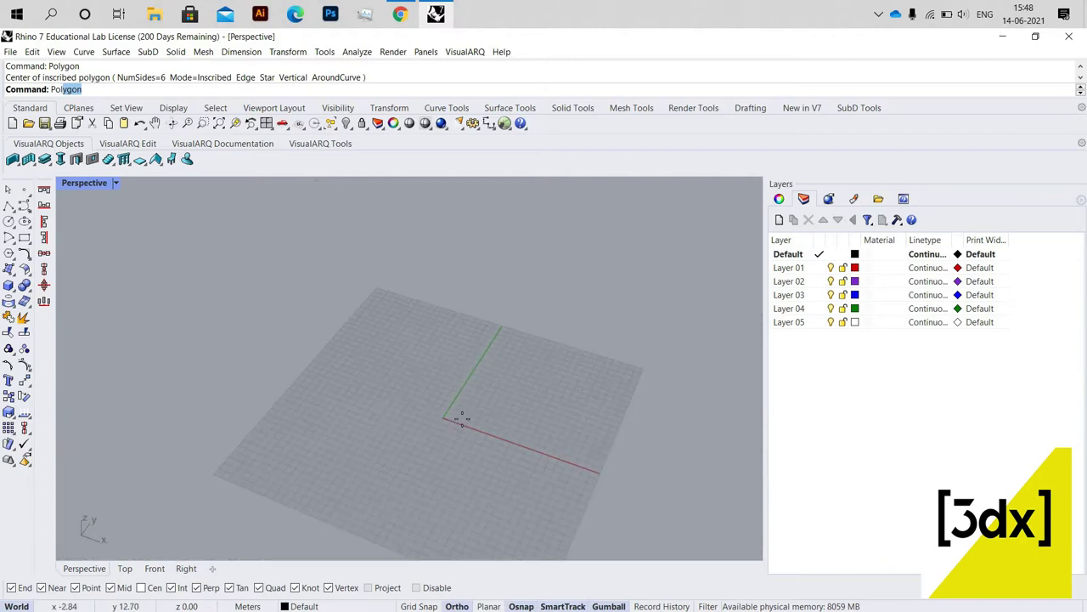
scroll(461, 418, up, 3)
key(Return)
text(0)
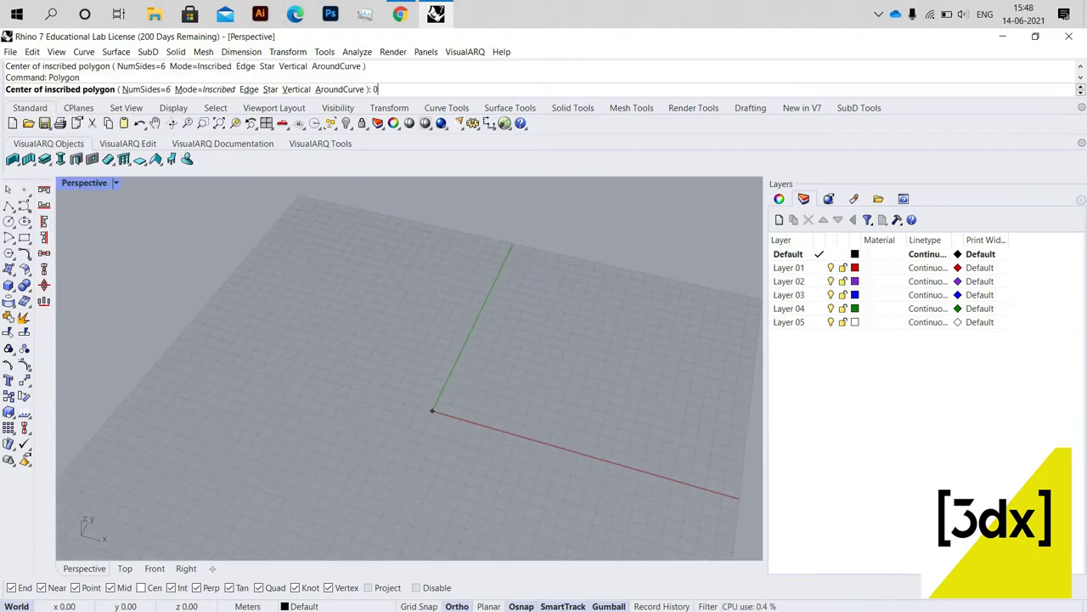
text(,0)
key(Return)
scroll(476, 429, up, 1)
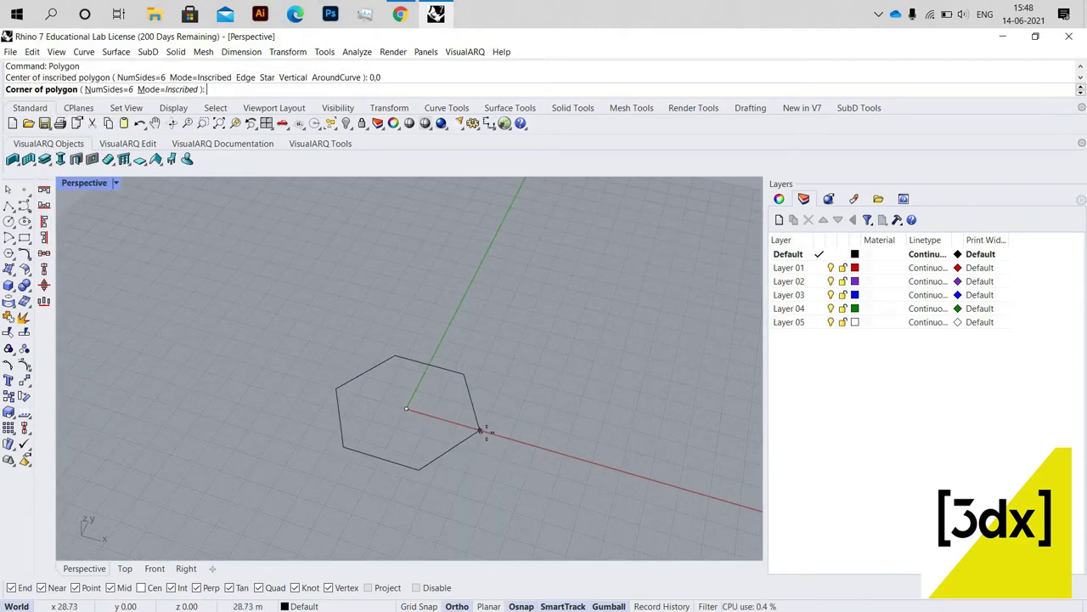
click(487, 435)
- Extrude the hexagon upward into a solid column about 362 m tall with ExtrudeCrv
scroll(485, 415, down, 5)
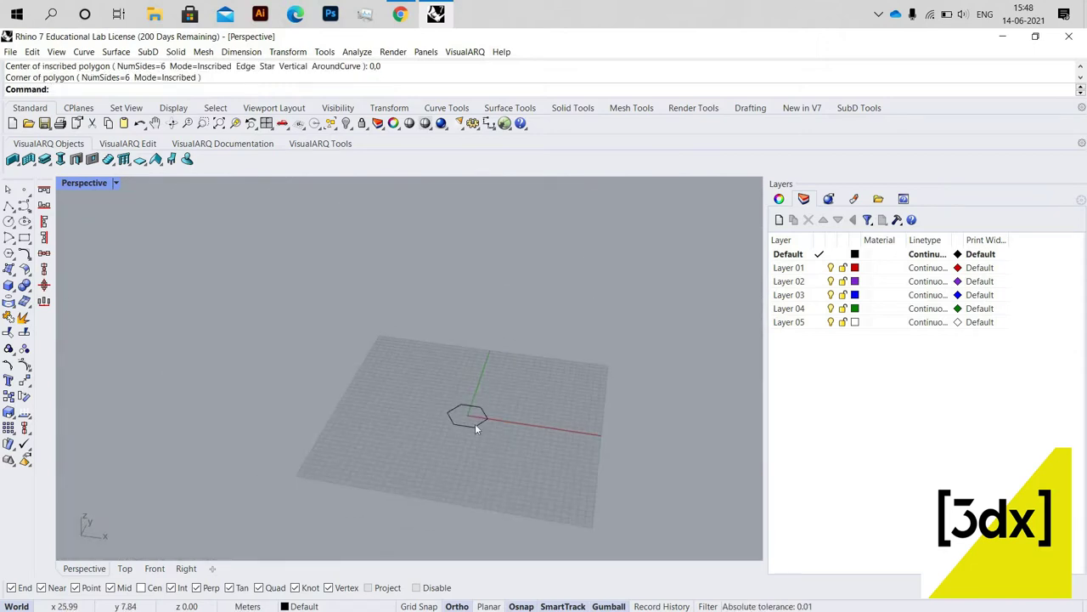
text(ex)
click(484, 414)
key(Return)
scroll(475, 357, down, 5)
scroll(479, 282, up, 4)
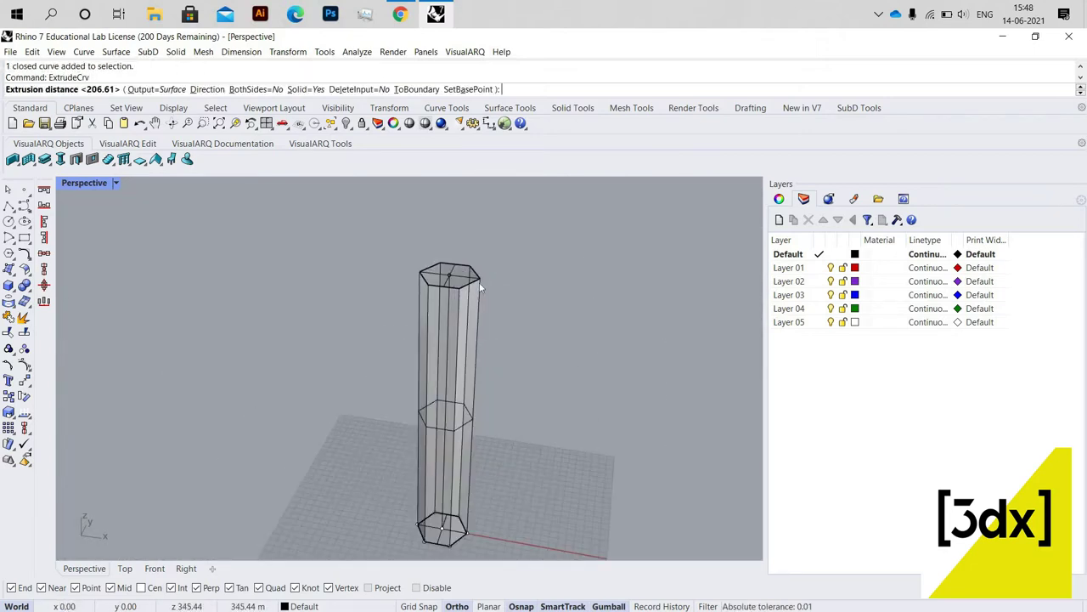
click(454, 274)
right_drag(459, 350, 425, 357)
scroll(471, 353, down, 5)
click(477, 364)
scroll(477, 364, up, 5)
scroll(425, 358, down, 5)
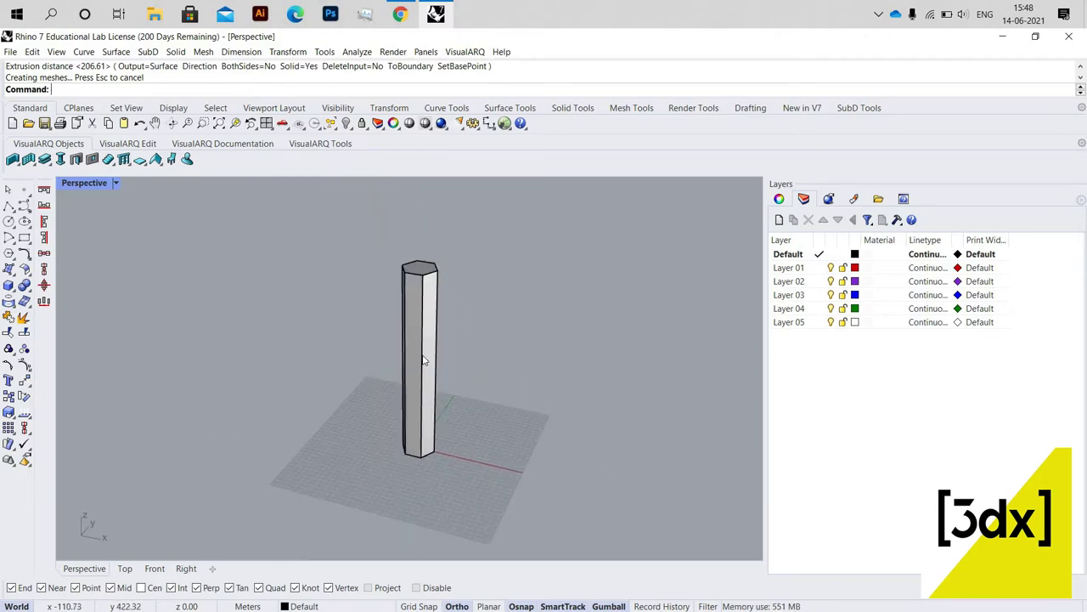
scroll(448, 349, up, 5)
scroll(449, 351, down, 3)
- Draw a line across the column's top face between two opposite corners
click(443, 305)
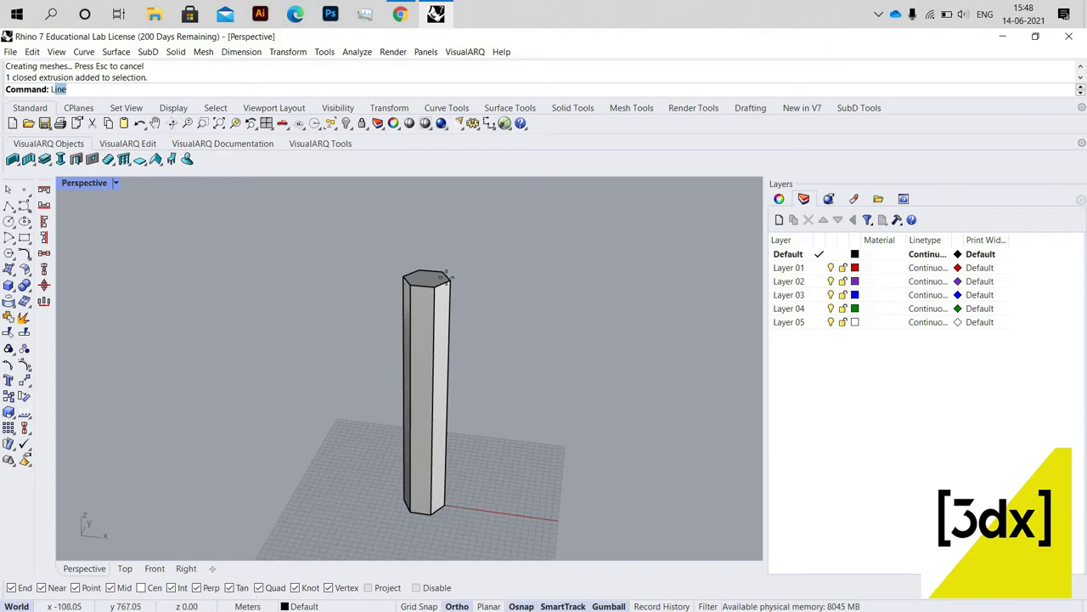
key(Return)
scroll(450, 288, up, 3)
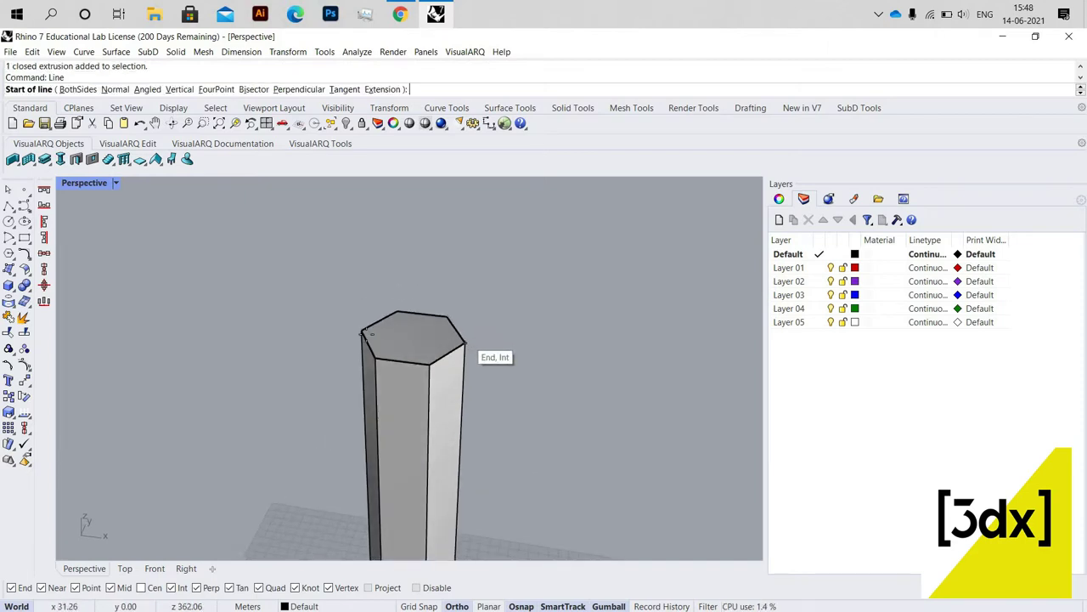
click(363, 333)
key(Escape)
- Draw a line across the column's bottom face between the two opposite corners on the X axis
scroll(449, 407, down, 4)
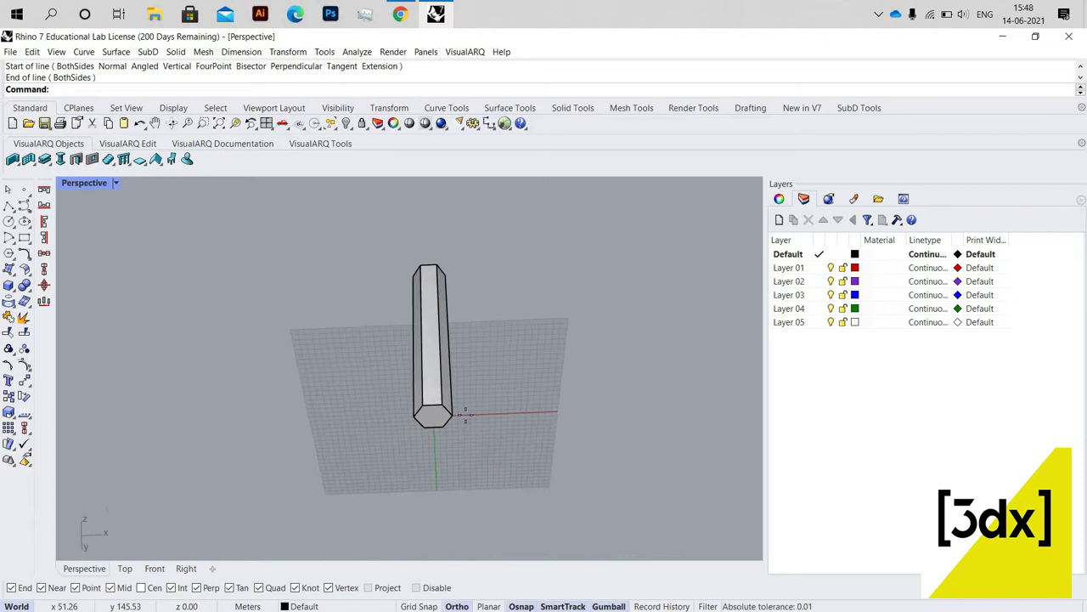
scroll(465, 414, up, 4)
key(Return)
click(360, 417)
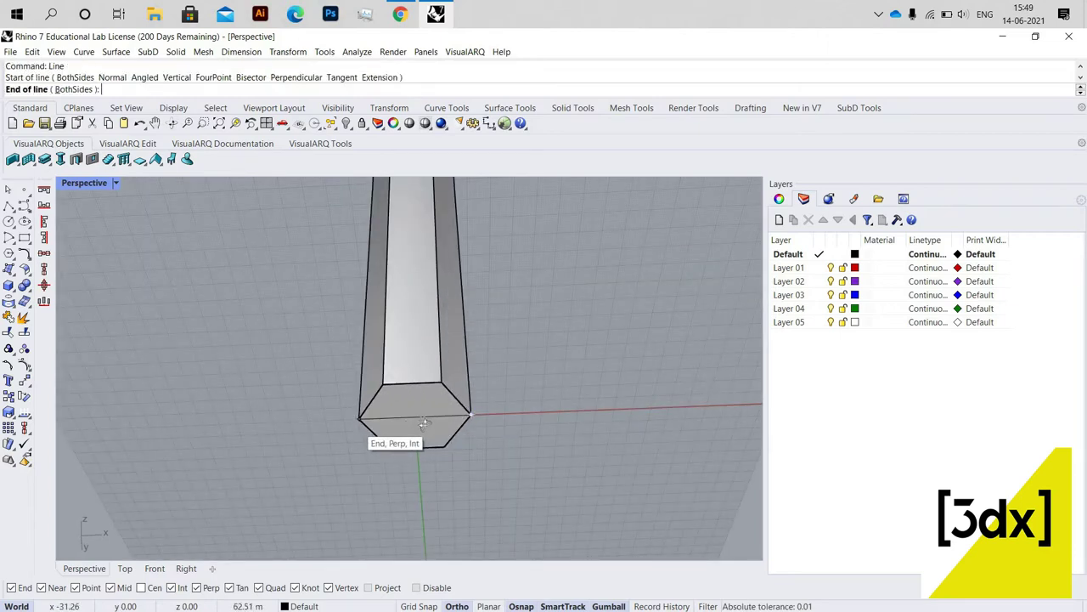
click(360, 418)
scroll(404, 417, down, 5)
scroll(411, 415, up, 4)
- Draw the column's central axis line starting from the midpoint of the line across the bottom face
key(Return)
click(406, 422)
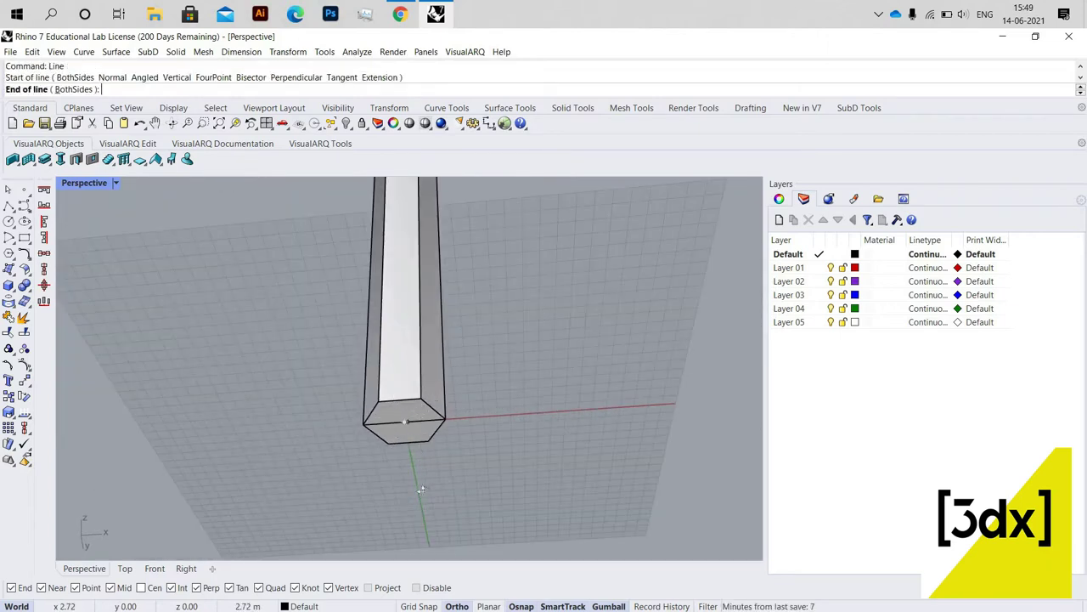
scroll(433, 498, down, 4)
key(Escape)
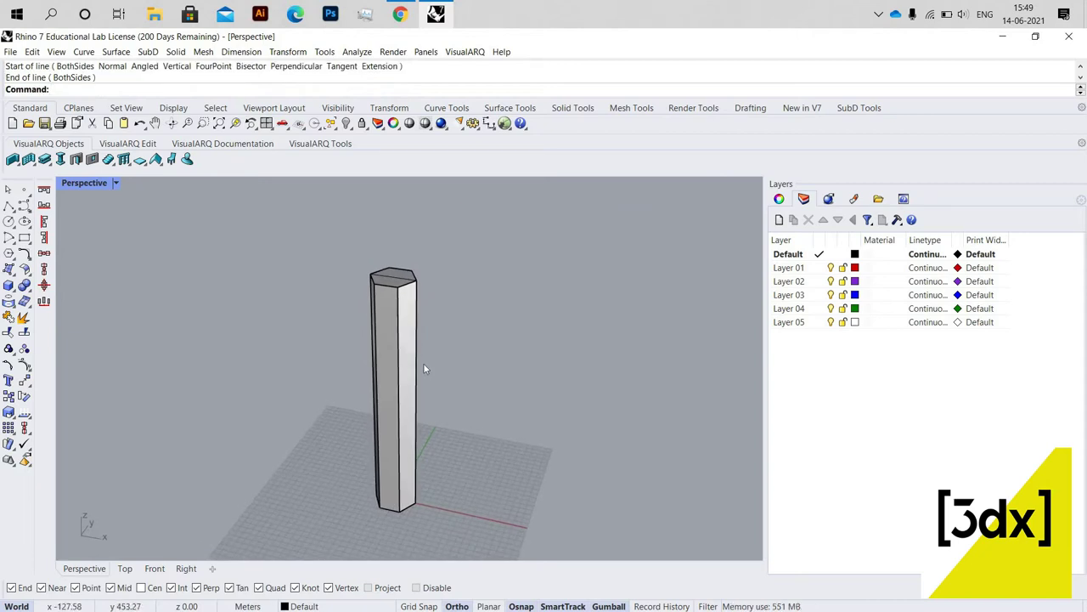
key(Return)
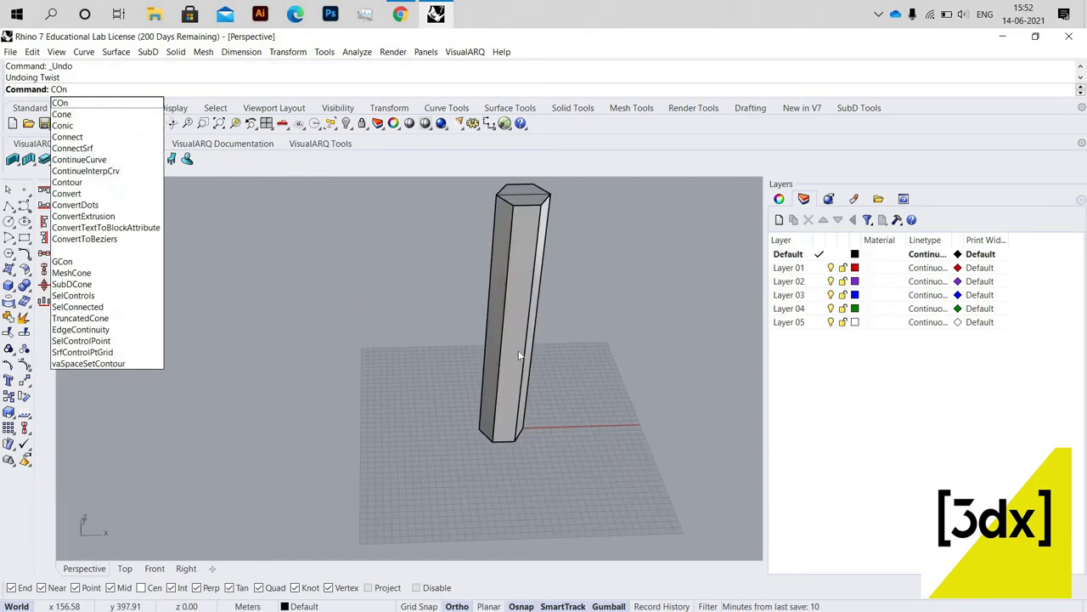
- Create contours of the column from a bottom corner up to the corner above it, with 5.00 m between contours
text(ntour)
key(Return)
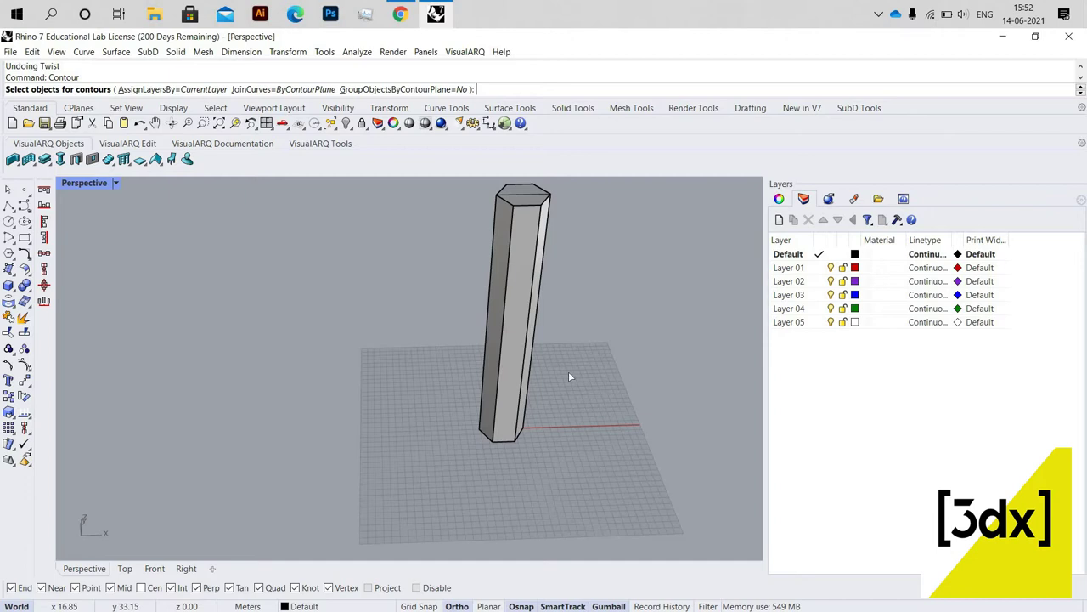
scroll(513, 434, up, 2)
click(511, 441)
key(Return)
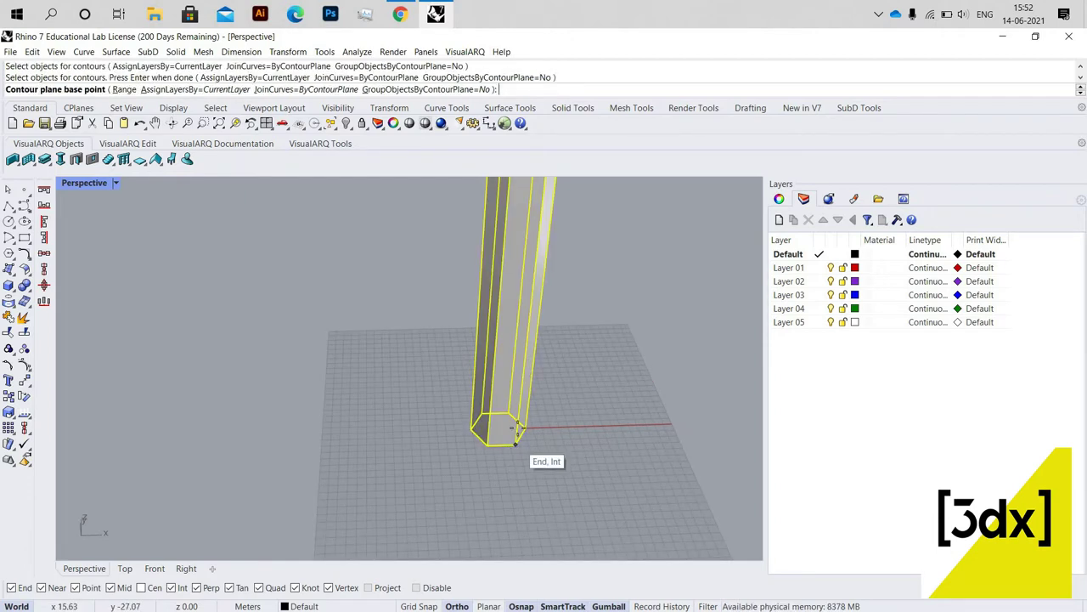
click(515, 444)
scroll(520, 425, down, 5)
scroll(552, 273, up, 6)
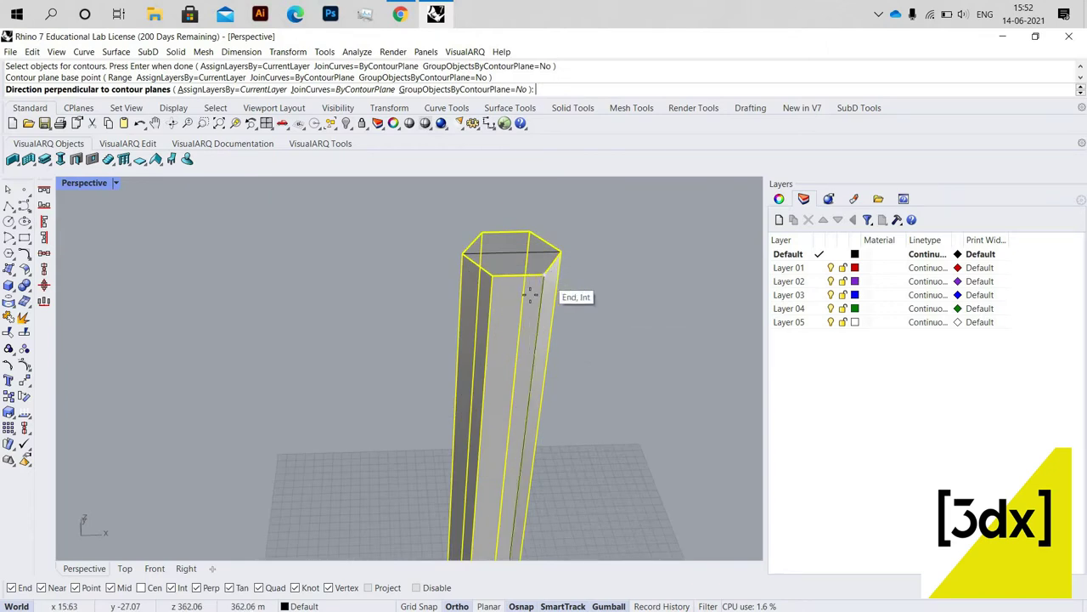
click(542, 276)
scroll(605, 365, down, 2)
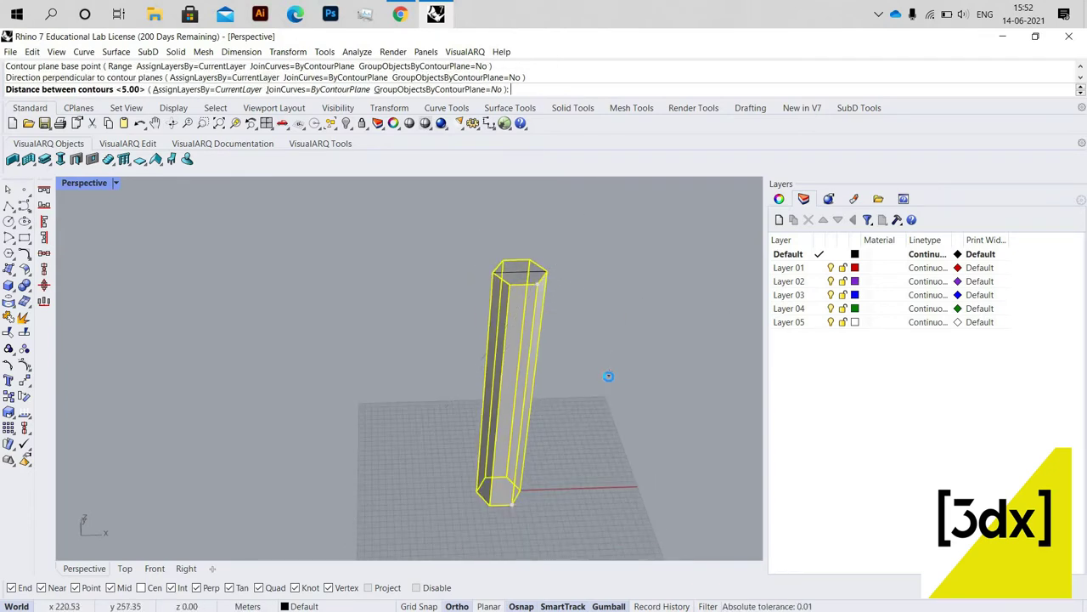
key(Return)
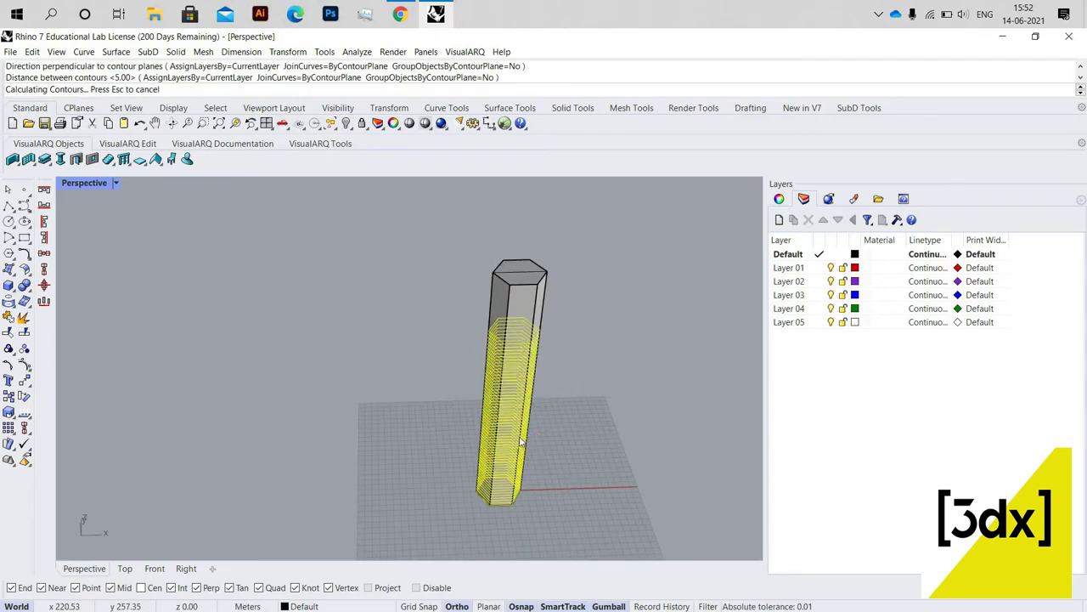
- Try piping the selected contour curves with a radius of 1.00 m at both ends, and undo the pipes
right_drag(547, 423, 522, 429)
scroll(523, 429, up, 2)
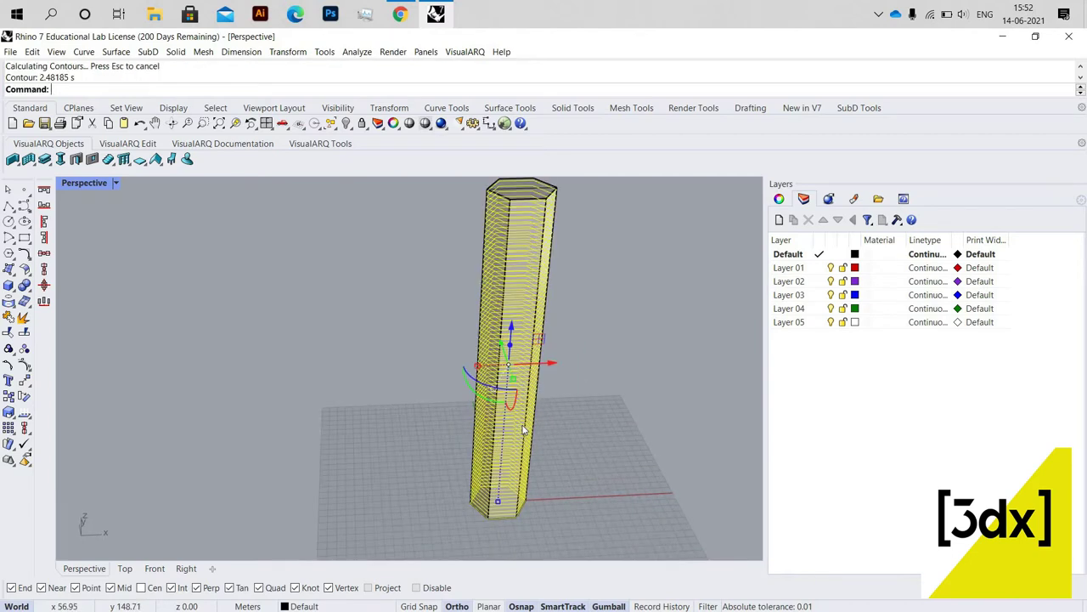
text(Pipe)
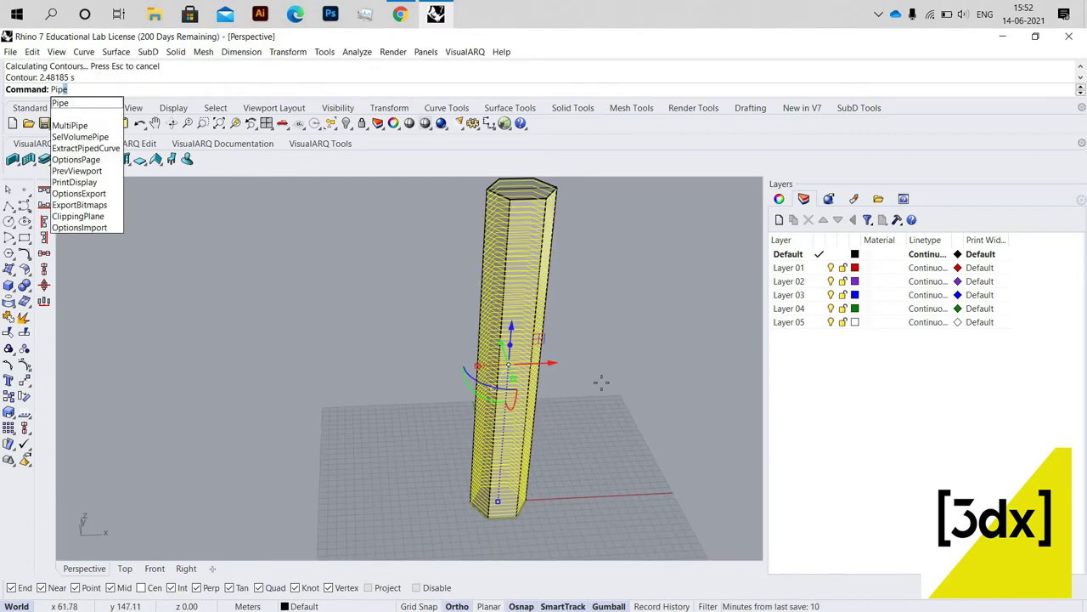
key(Return)
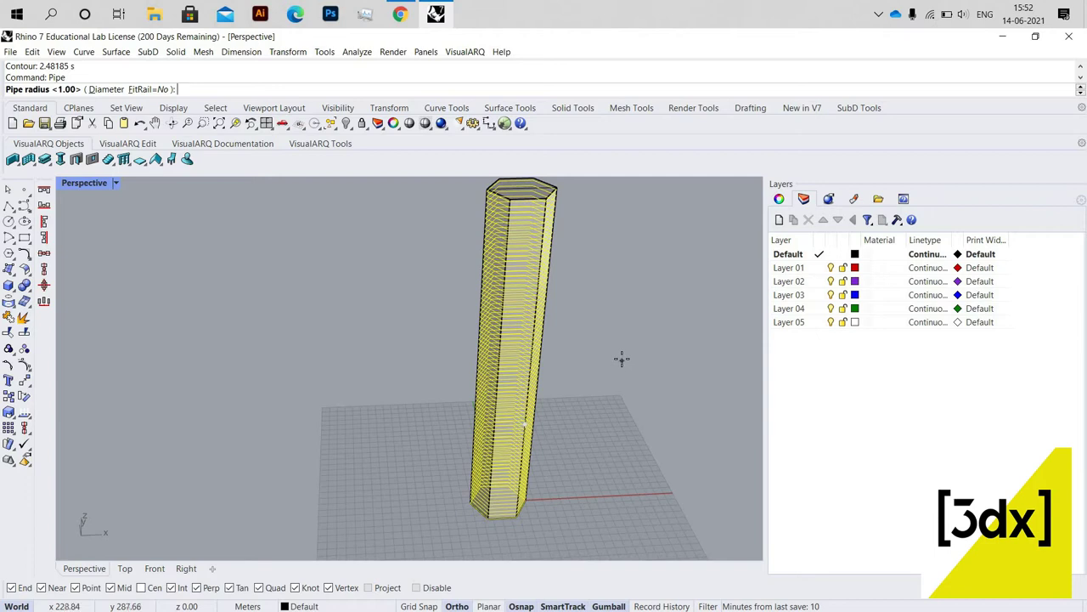
key(Return)
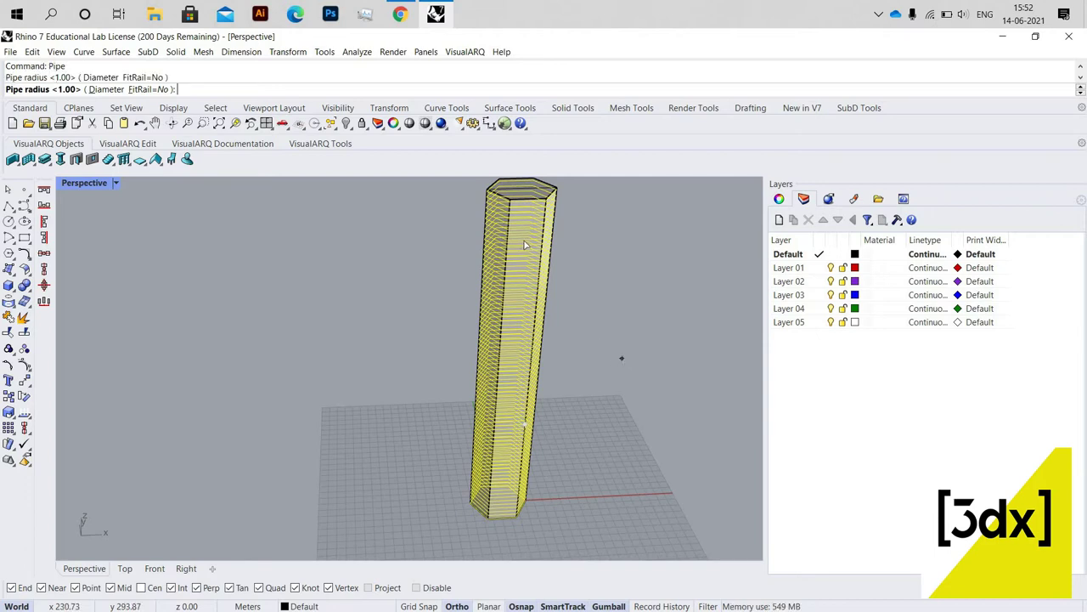
key(Return)
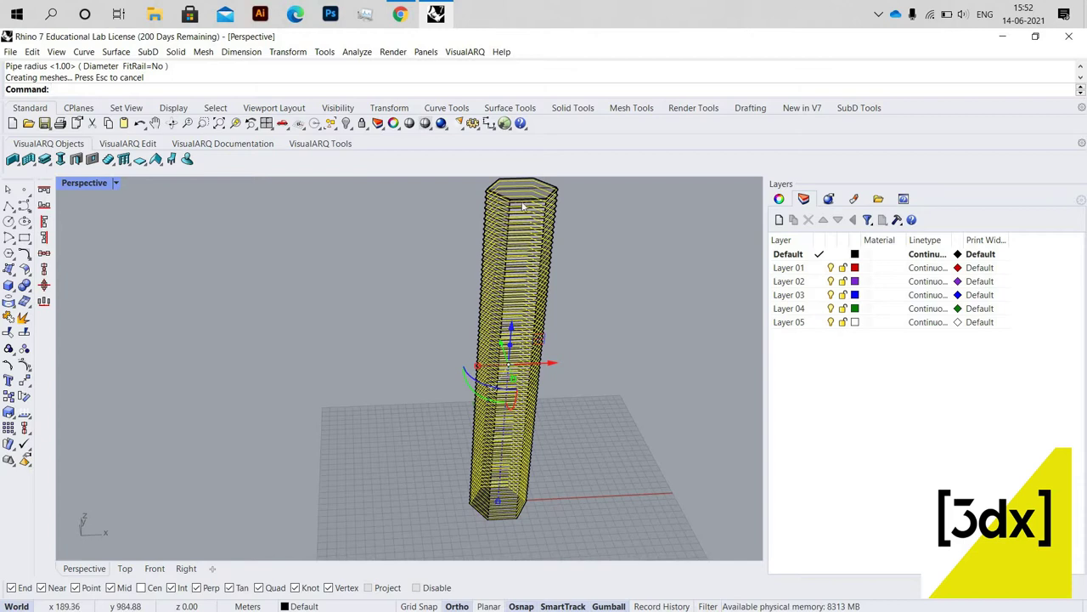
scroll(510, 221, up, 5)
key(ctrl+z)
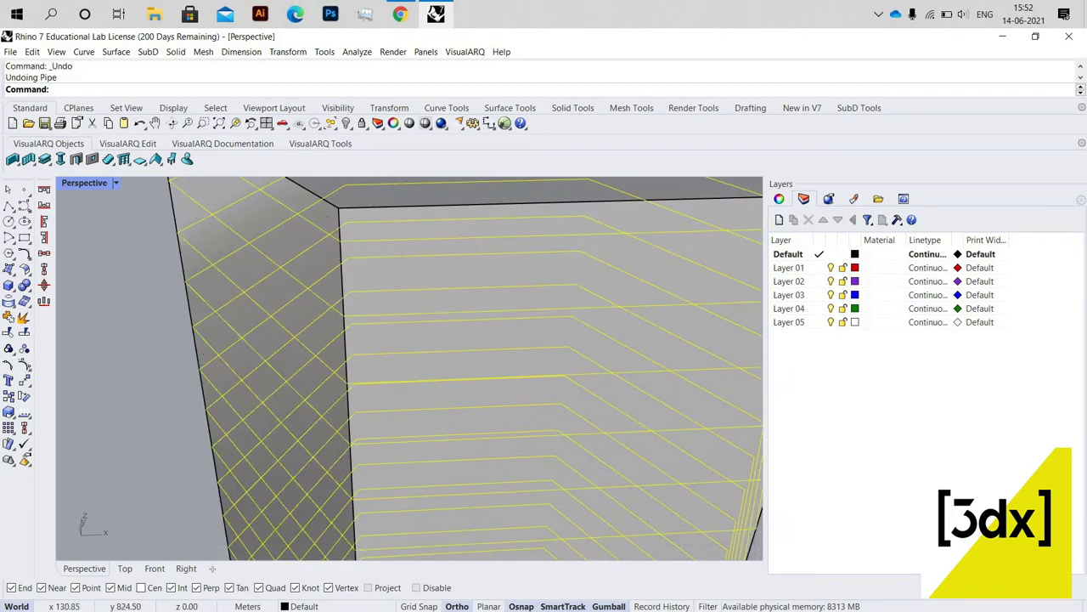
- Pipe the selected contour curves with a radius of 0.25 m at both ends
key(Return)
click(473, 238)
text(0.25)
key(Return)
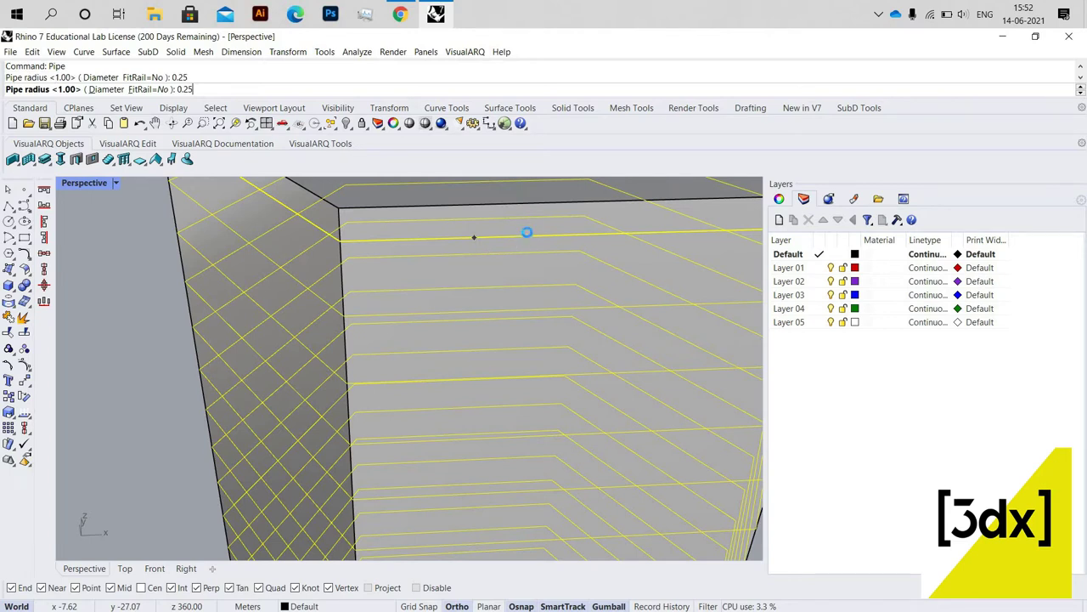
text(0.25)
key(Return)
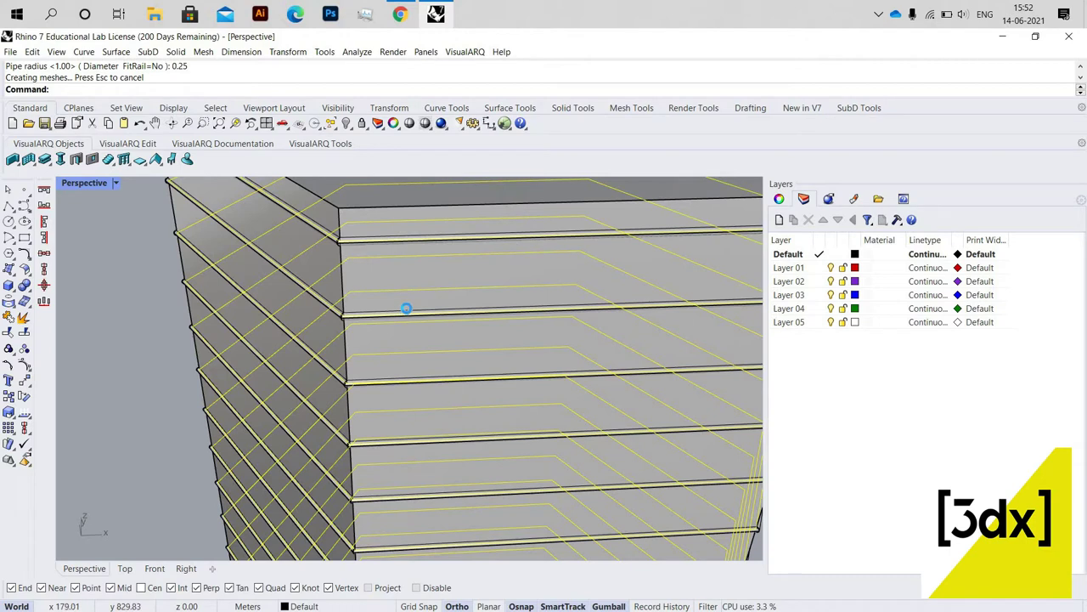
- Delete the still-selected contour curves, keeping the pipes around the column
scroll(420, 304, down, 8)
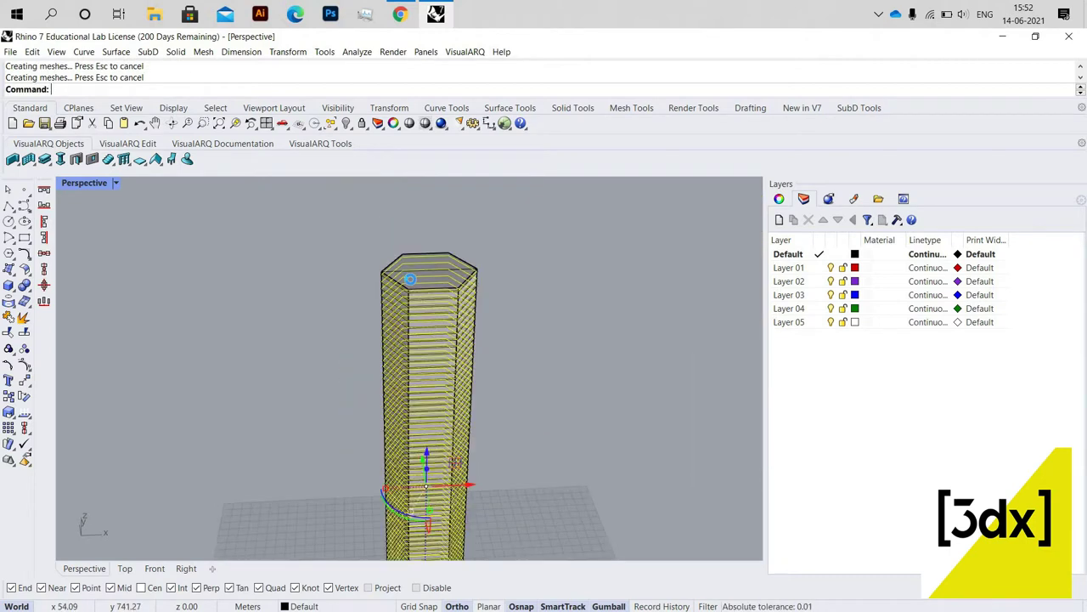
scroll(419, 309, up, 3)
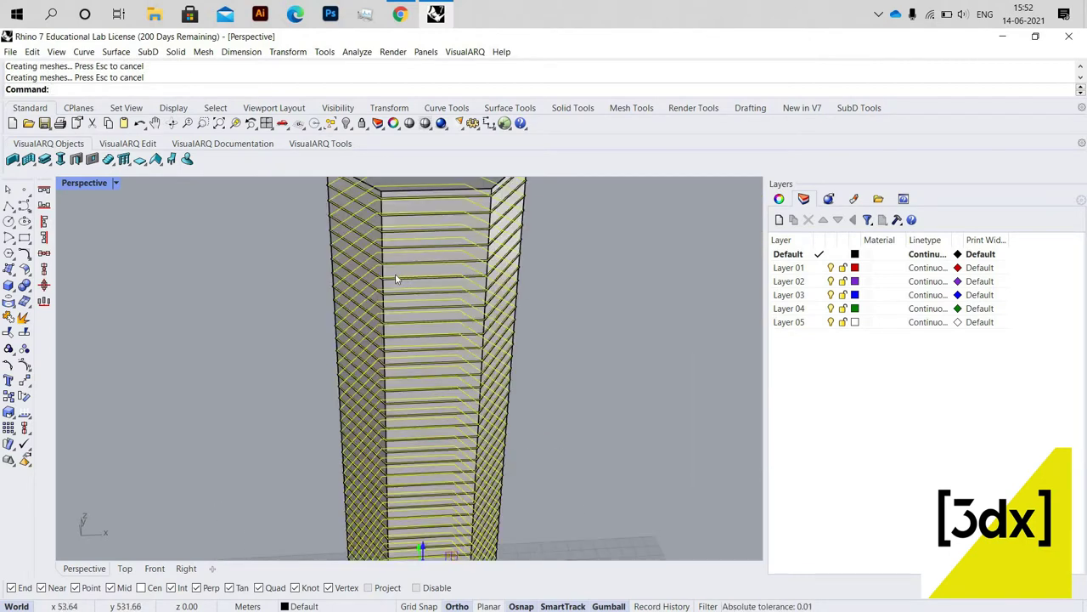
key(Delete)
scroll(416, 229, down, 2)
scroll(411, 225, up, 5)
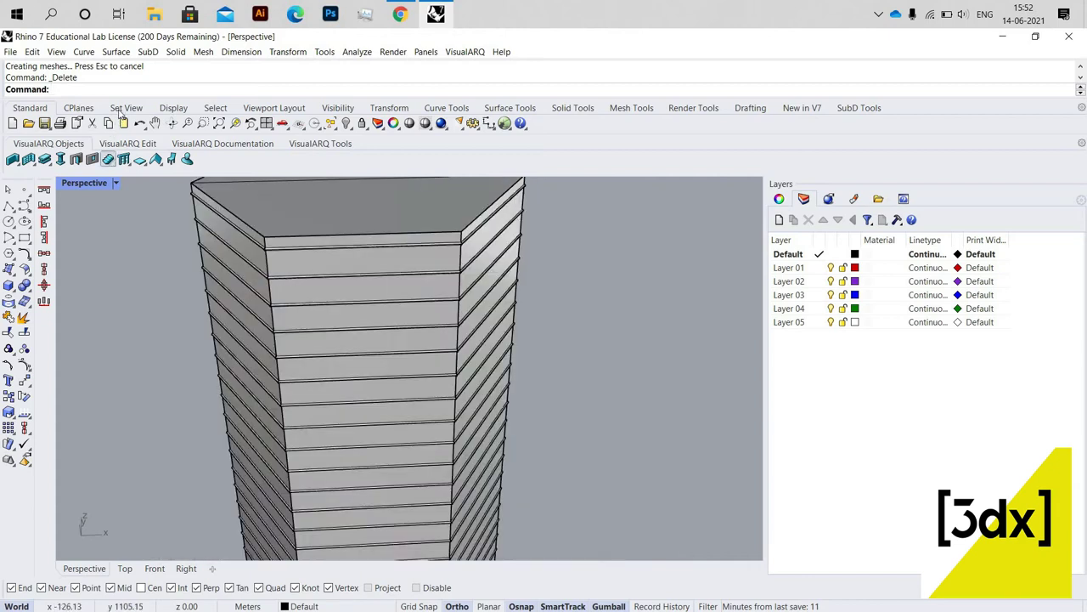
- Select the last created objects, the pipes, and move them to Layer 01
click(215, 108)
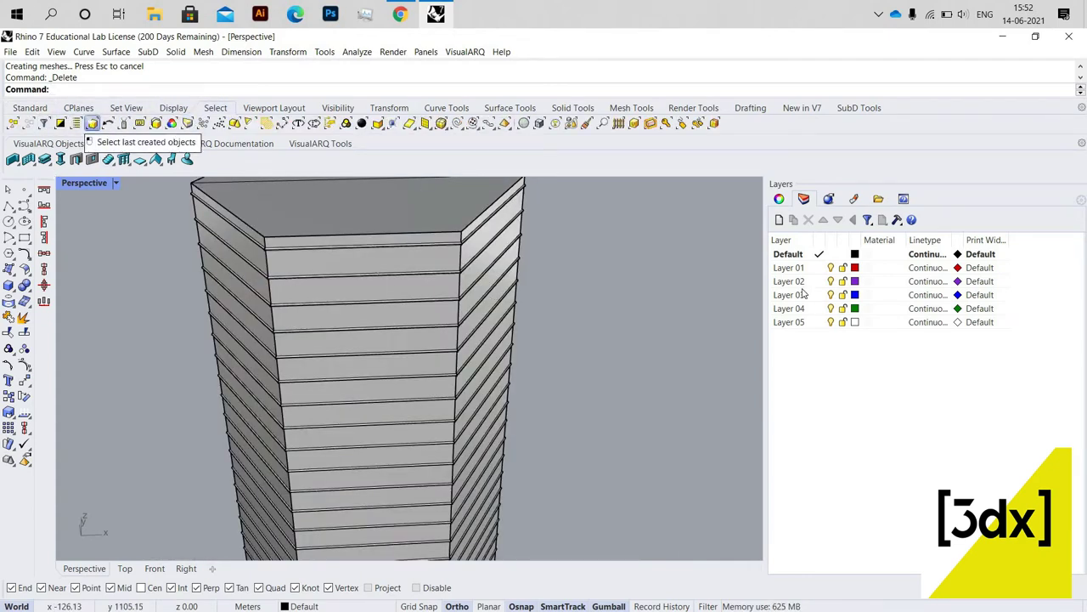
click(91, 123)
right_click(812, 267)
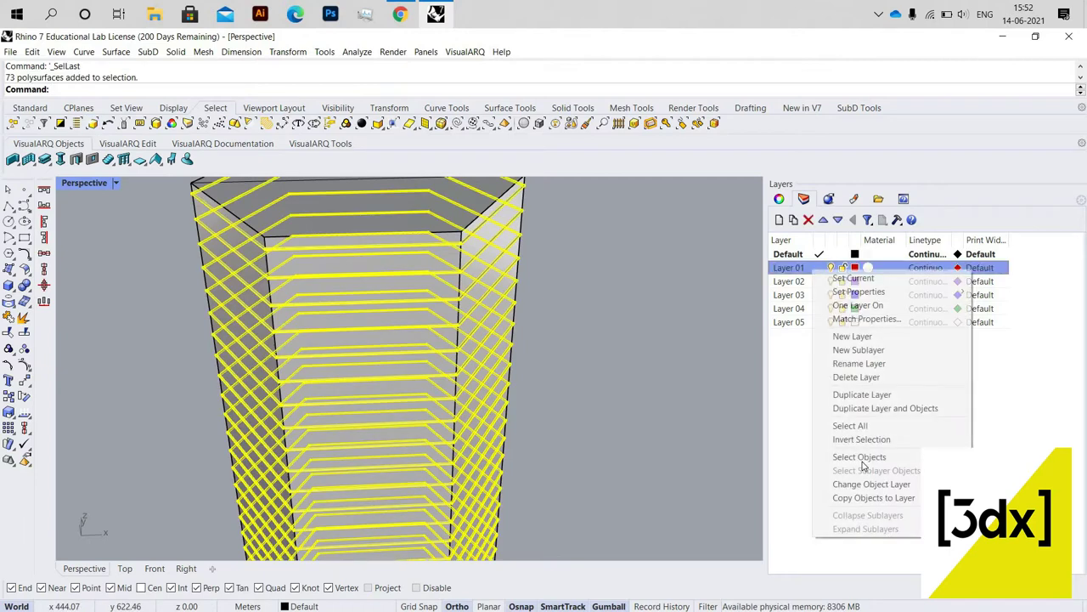
click(872, 484)
click(581, 330)
scroll(569, 269, down, 8)
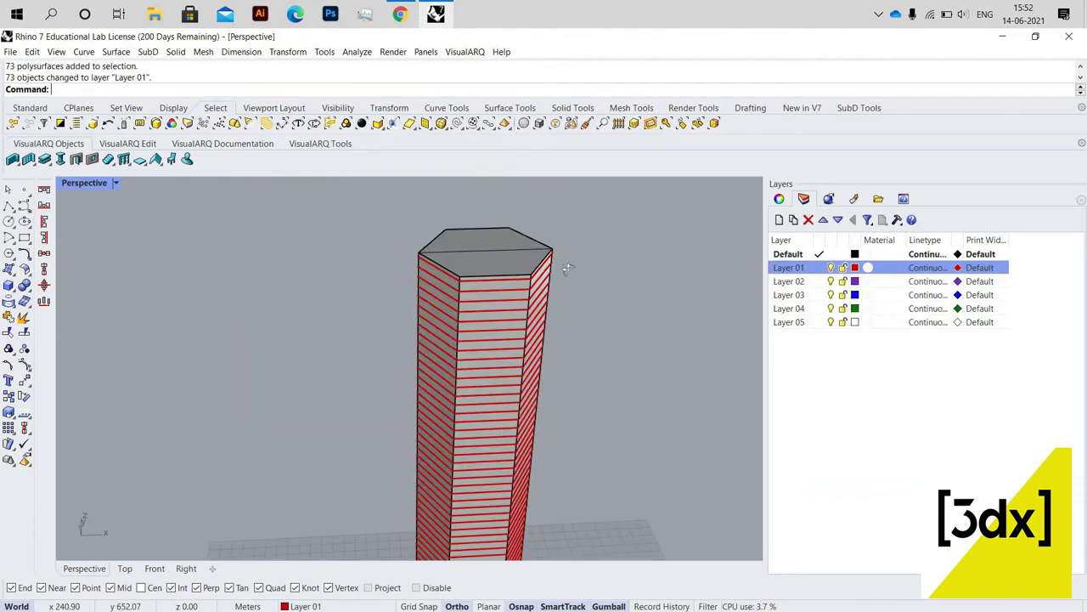
- Turn off Layer 01 to hide the pipes around the column
right_drag(568, 268, 831, 272)
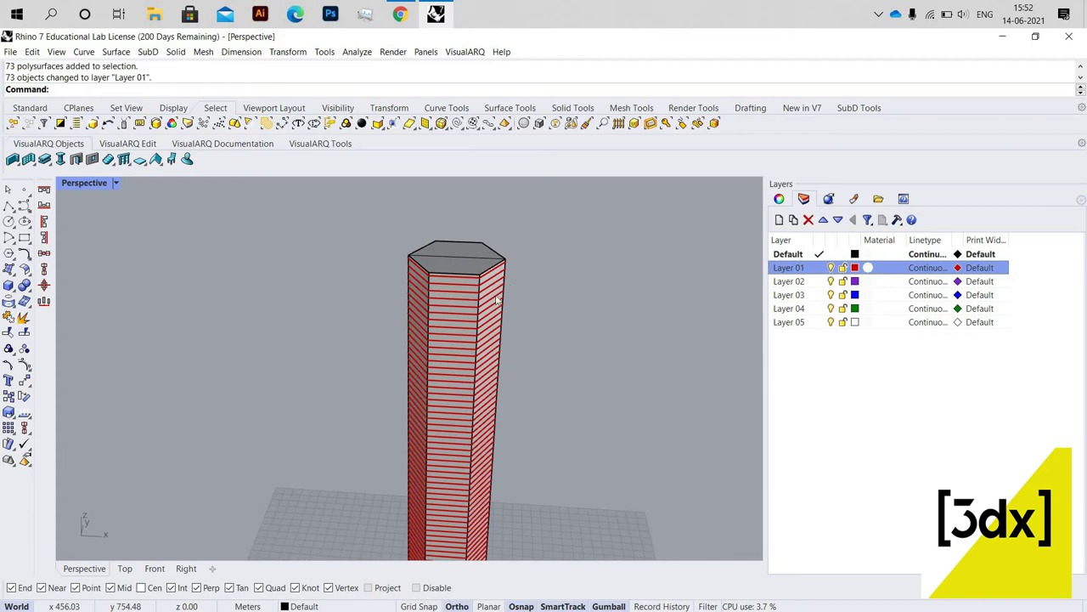
scroll(498, 302, down, 5)
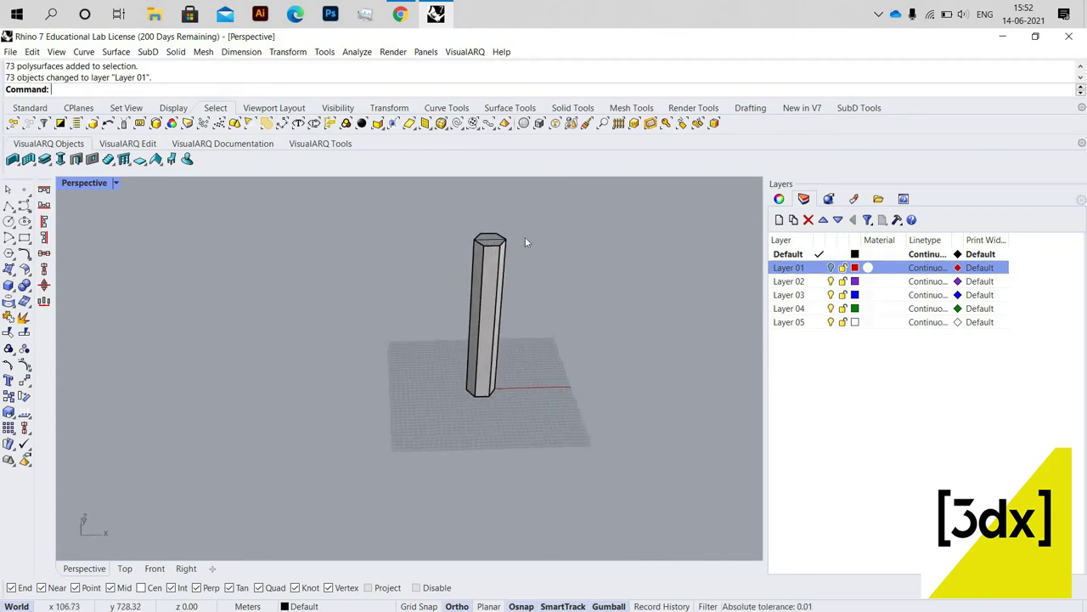
scroll(498, 274, up, 5)
scroll(485, 368, down, 2)
scroll(505, 365, up, 3)
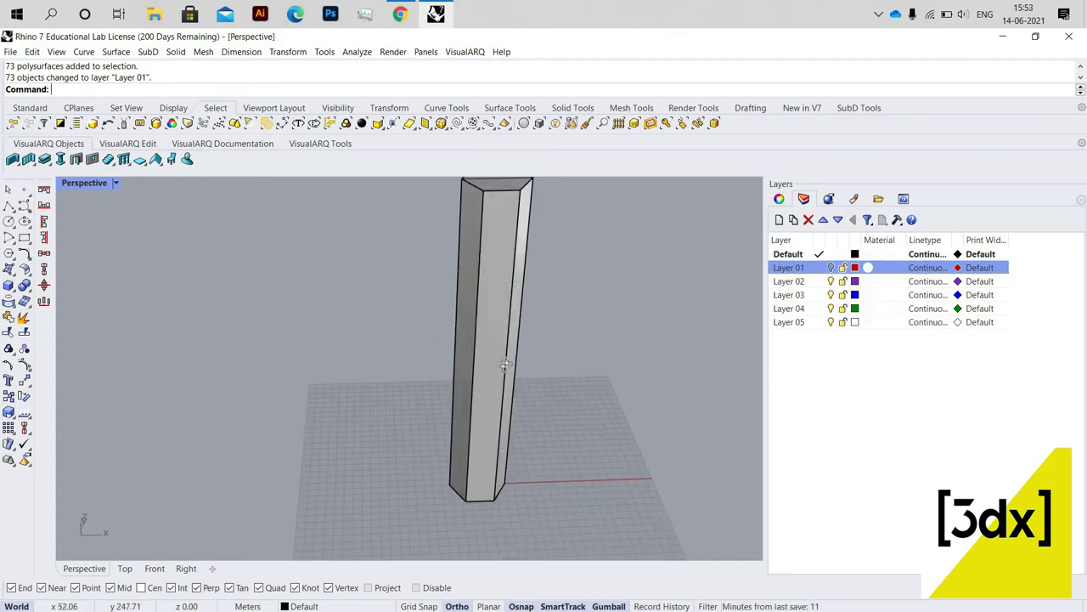
- Draw a vertical line about 362 m long on the front face, just inside its corner, from the base edge to the top edge
scroll(506, 365, down, 2)
right_drag(461, 356, 422, 482)
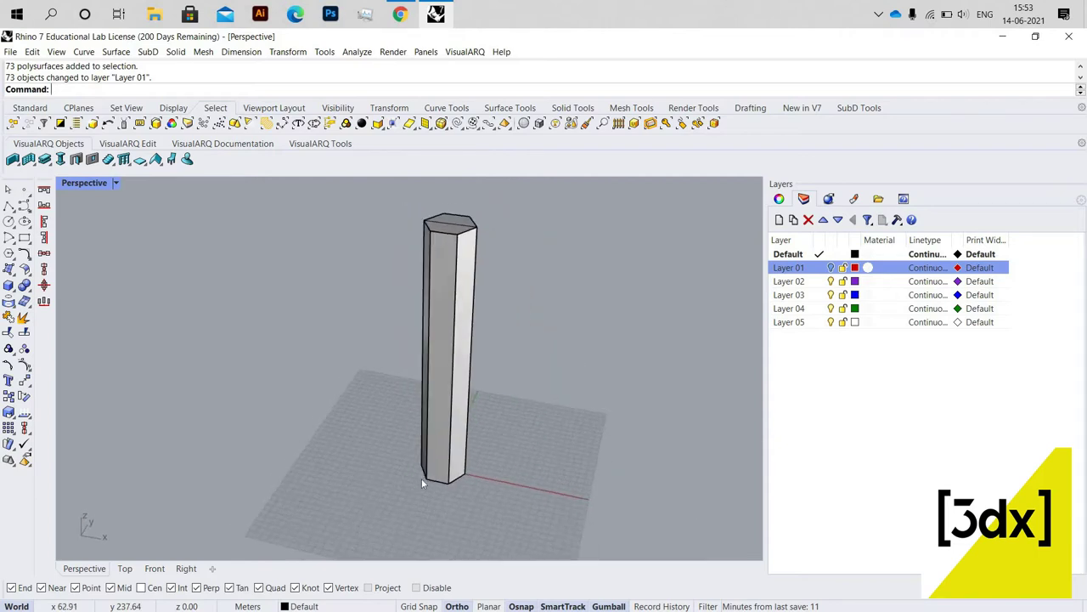
scroll(421, 481, up, 2)
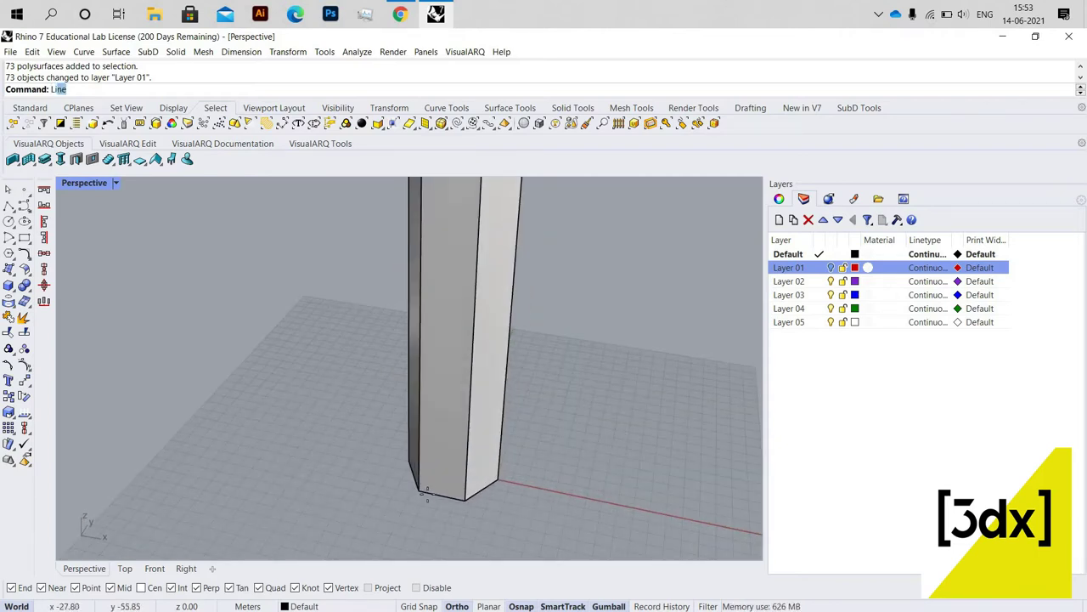
key(Return)
scroll(427, 495, up, 5)
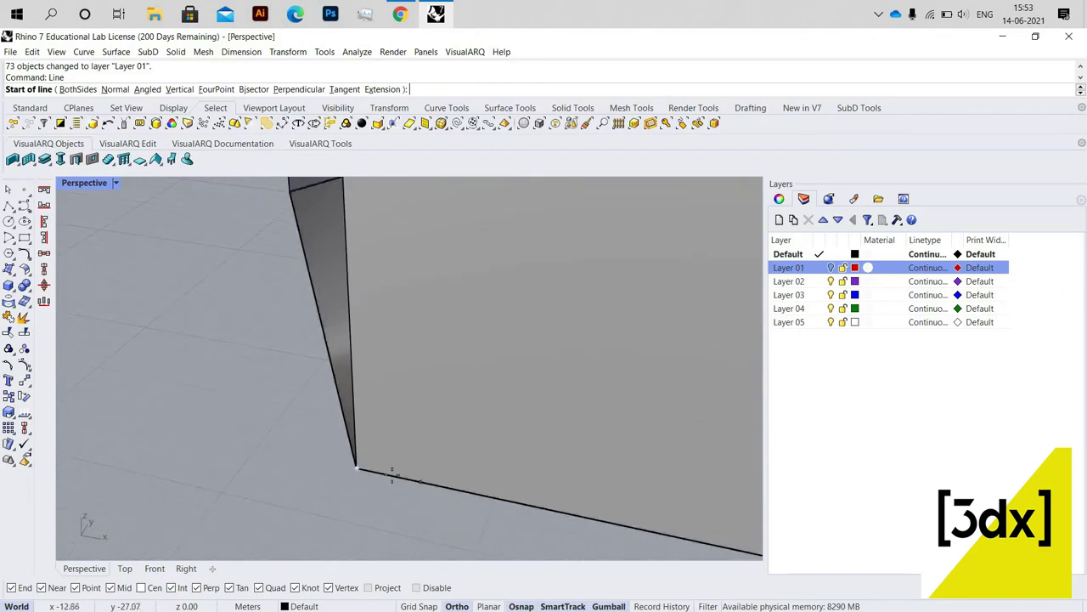
click(386, 474)
scroll(490, 381, down, 5)
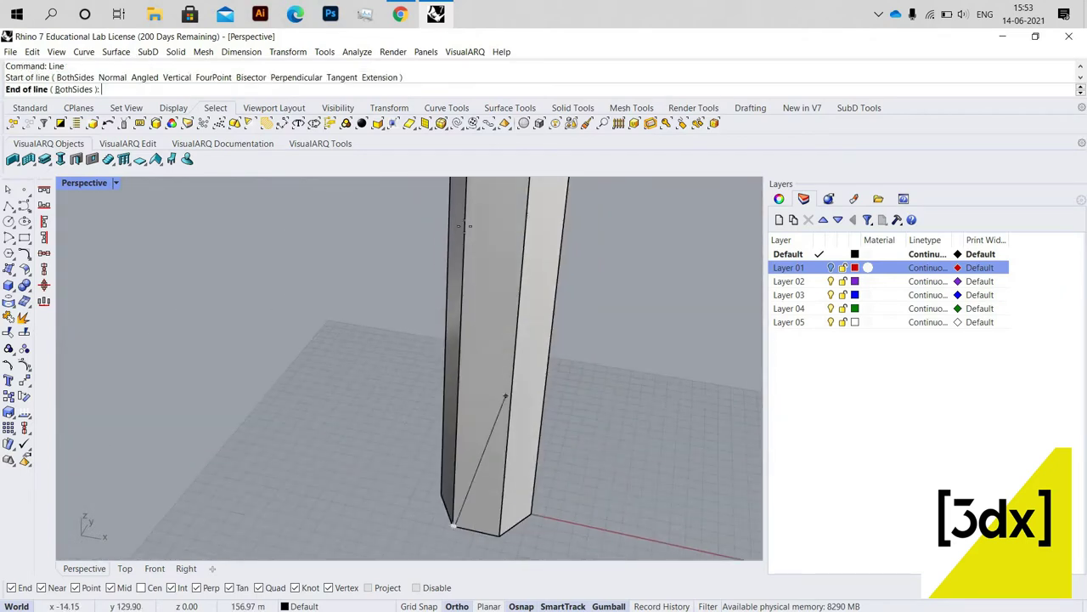
scroll(459, 394, down, 4)
scroll(468, 297, down, 5)
scroll(480, 323, up, 6)
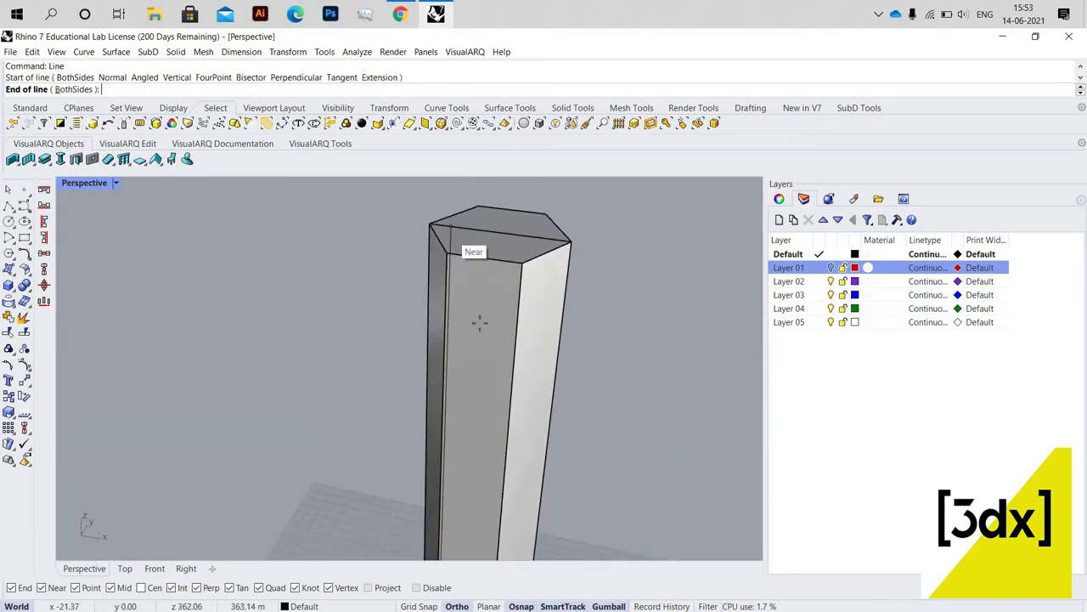
scroll(480, 322, up, 4)
scroll(512, 434, down, 3)
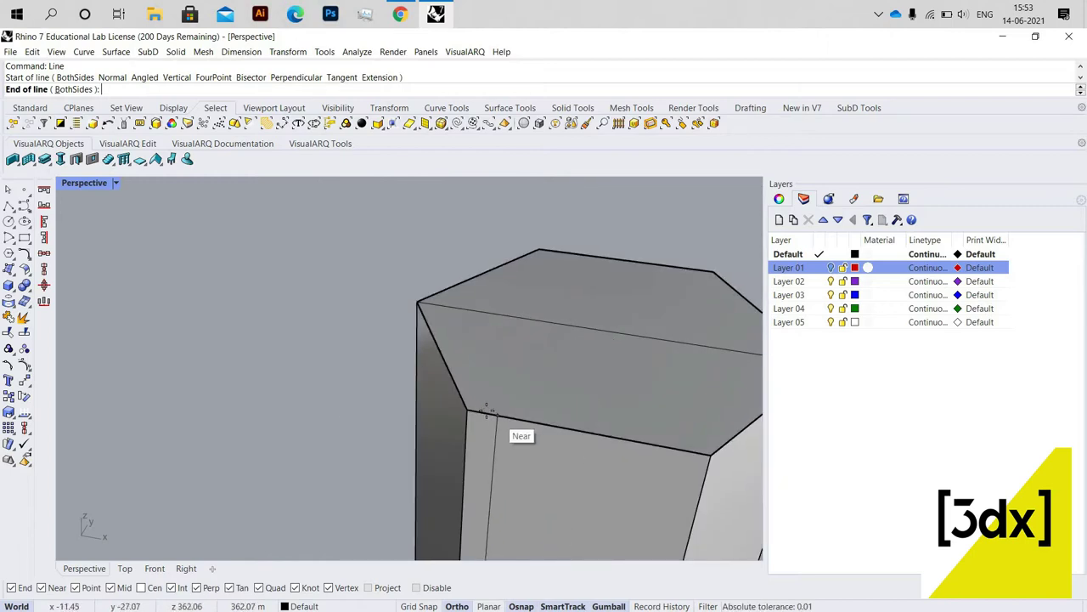
click(478, 412)
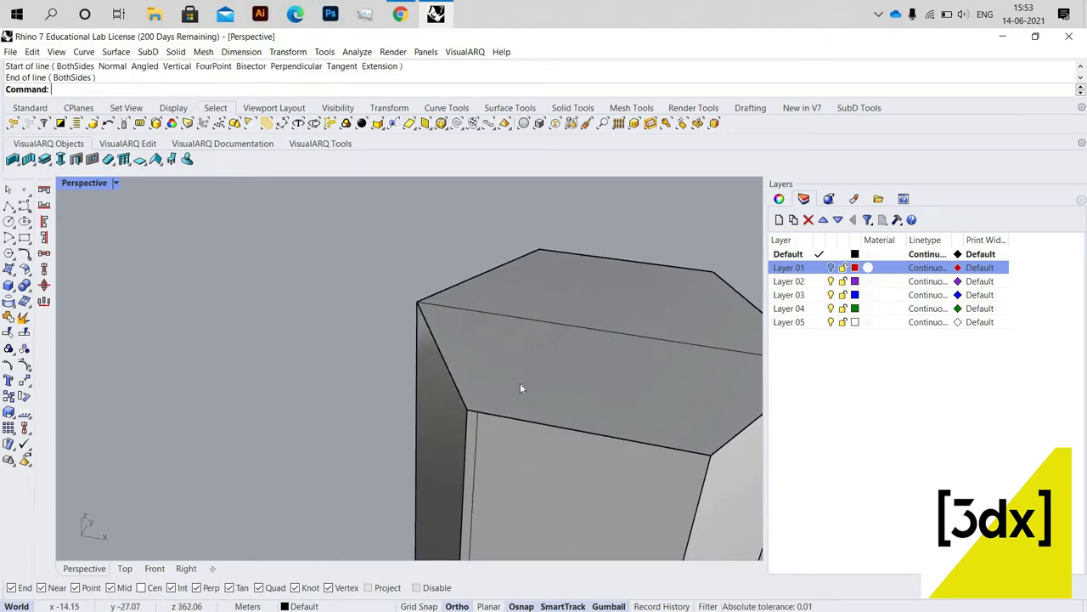
- Linearly array the vertical line along the face's base edge with 25 items, spaced by the distance from the corner to the line
scroll(520, 388, down, 3)
scroll(485, 485, up, 4)
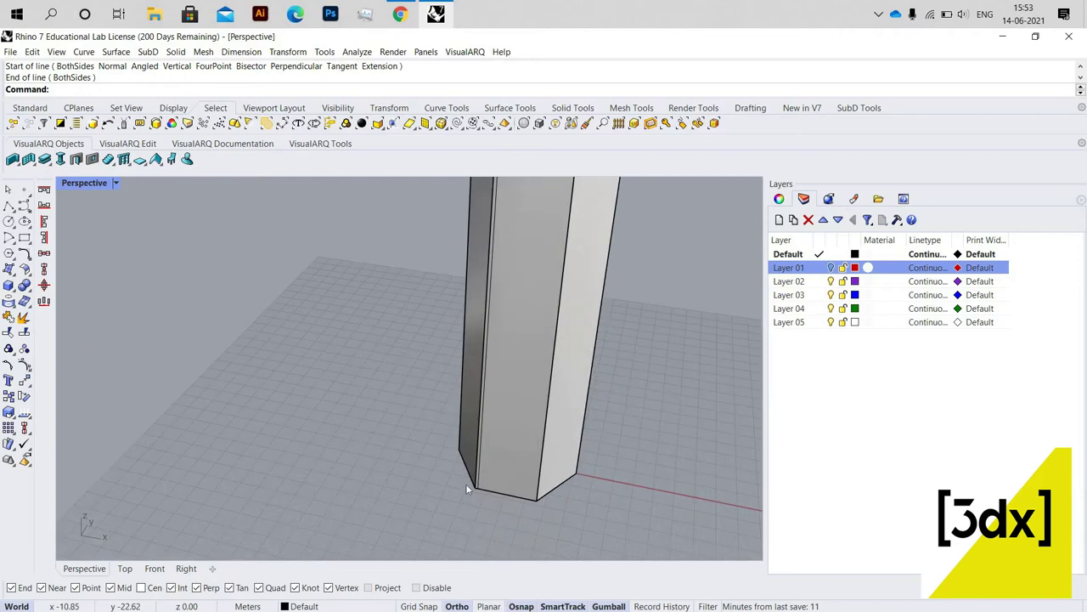
scroll(474, 476, up, 2)
scroll(578, 443, up, 1)
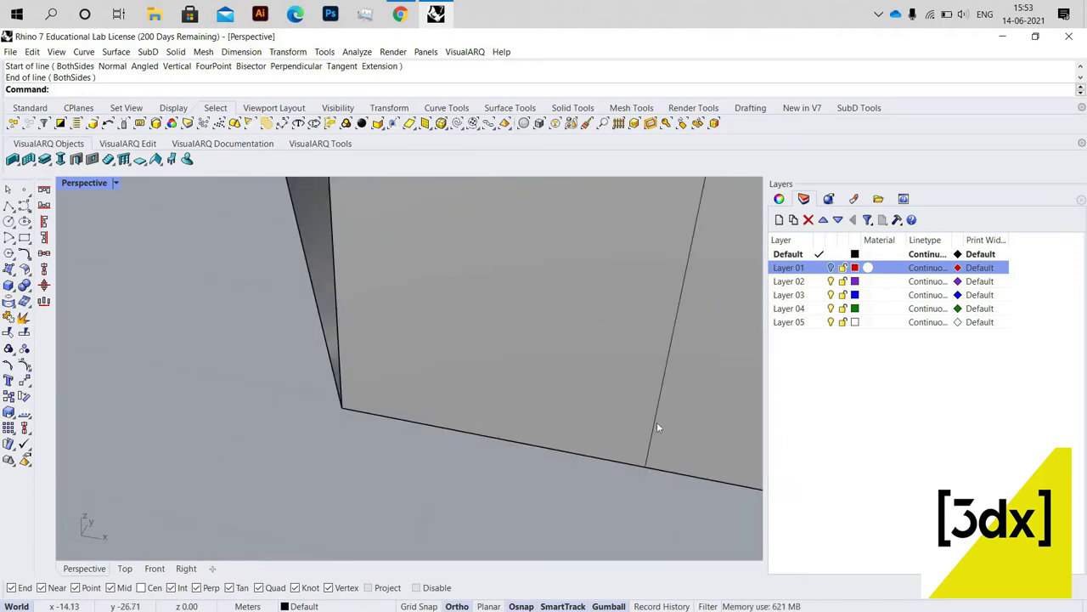
click(658, 427)
text(Pl)
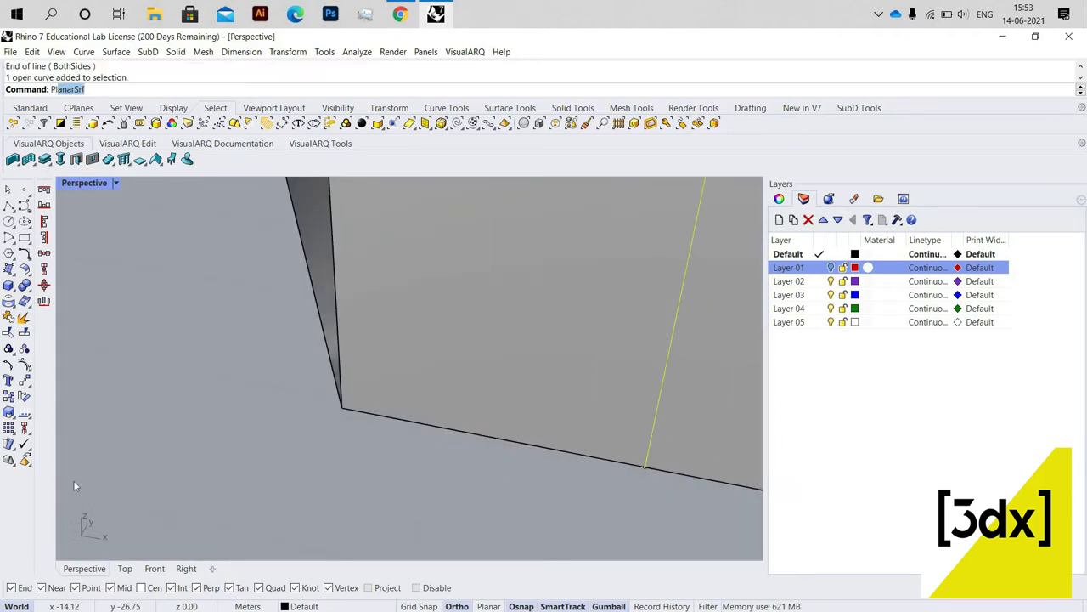
key(Escape)
click(13, 432)
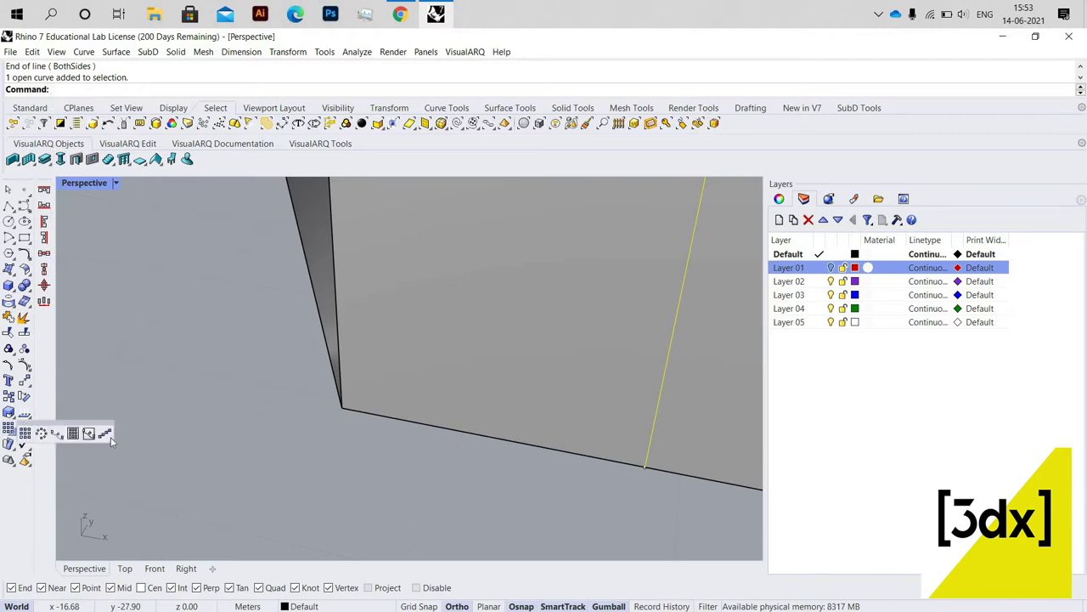
click(104, 432)
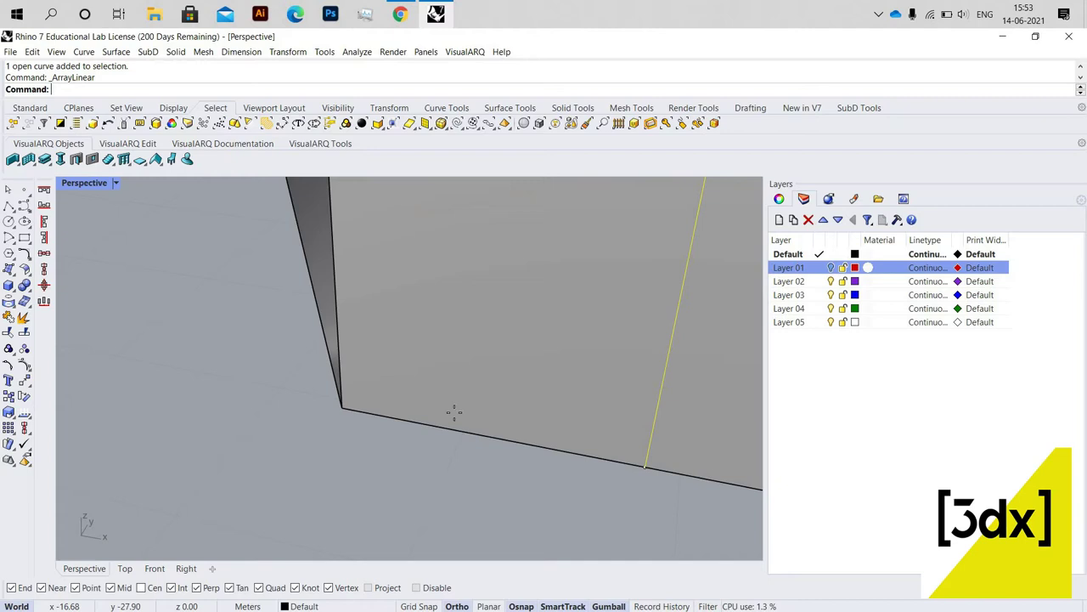
scroll(430, 433, down, 8)
scroll(429, 446, up, 8)
scroll(450, 463, down, 6)
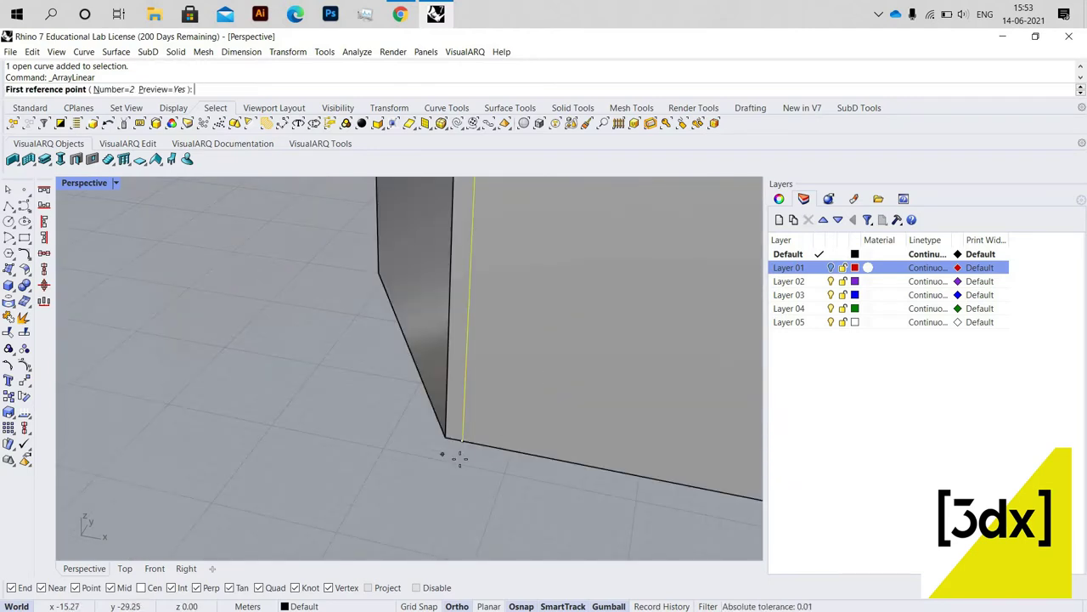
right_drag(460, 459, 456, 456)
click(109, 90)
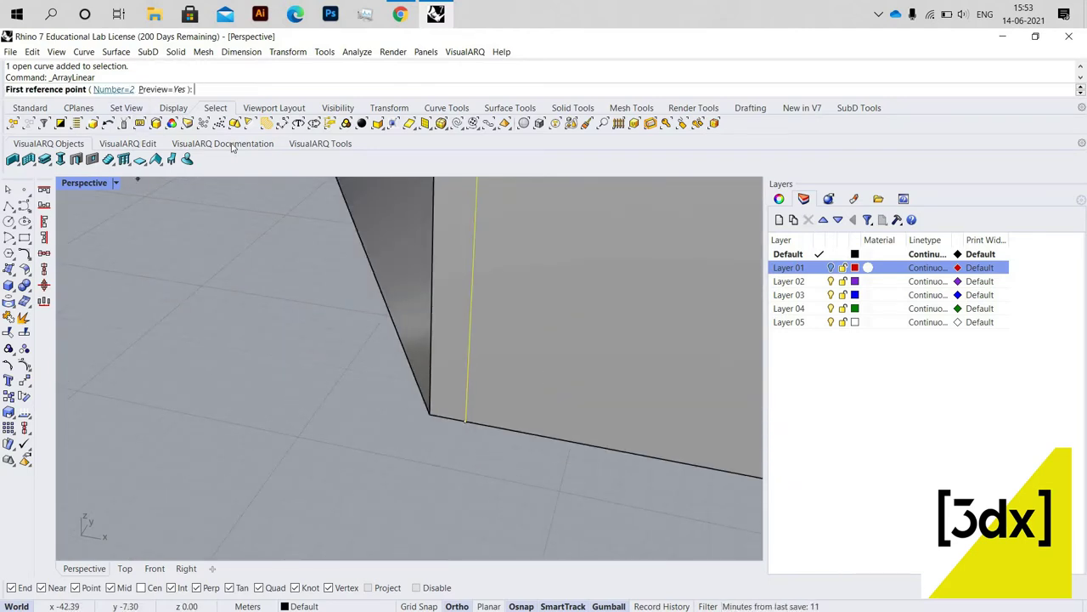
text(2)
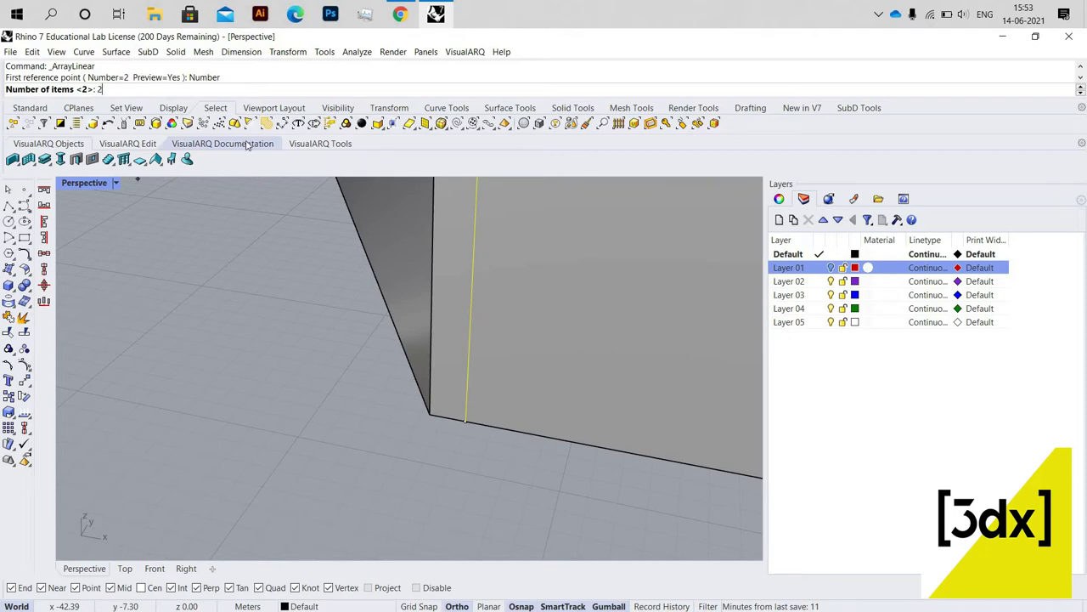
text(5)
key(Return)
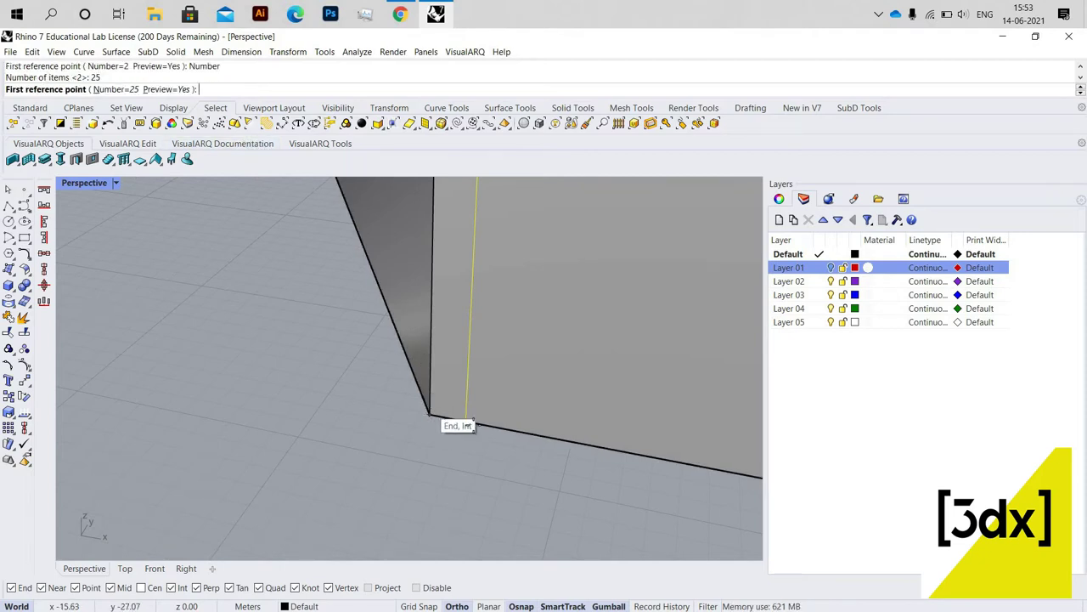
click(430, 414)
click(467, 422)
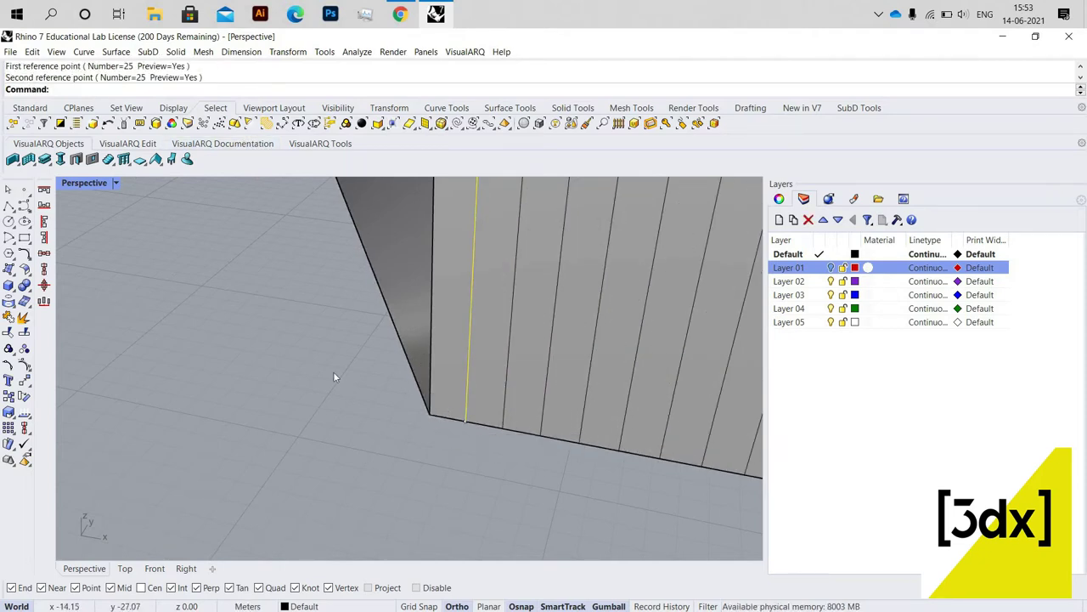
- Delete the four arrayed lines that extend past the far corner of the face
right_drag(333, 372, 529, 414)
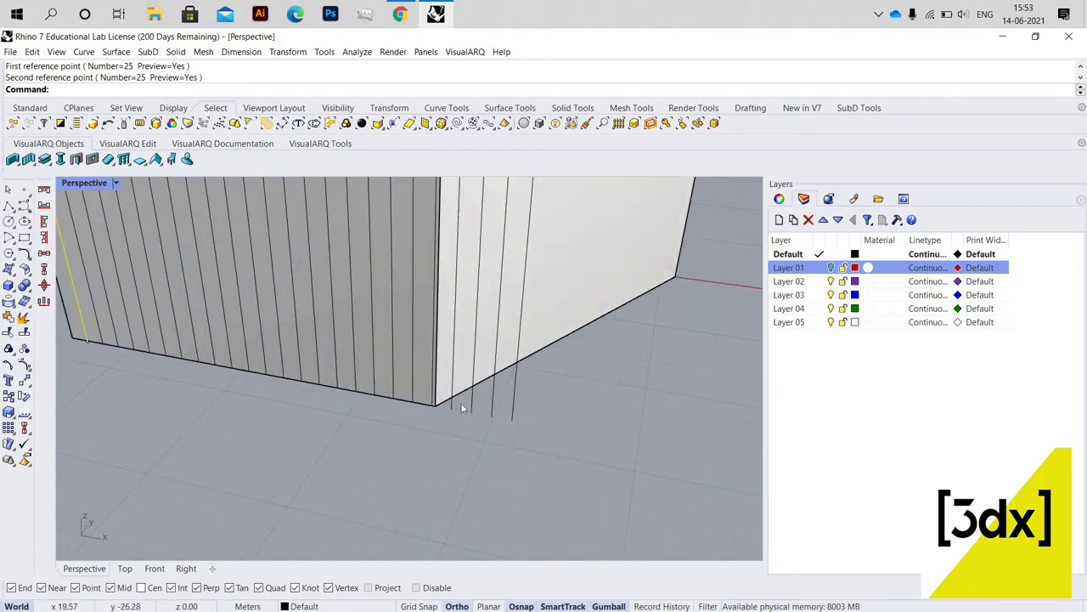
drag(523, 401, 455, 416)
key(Delete)
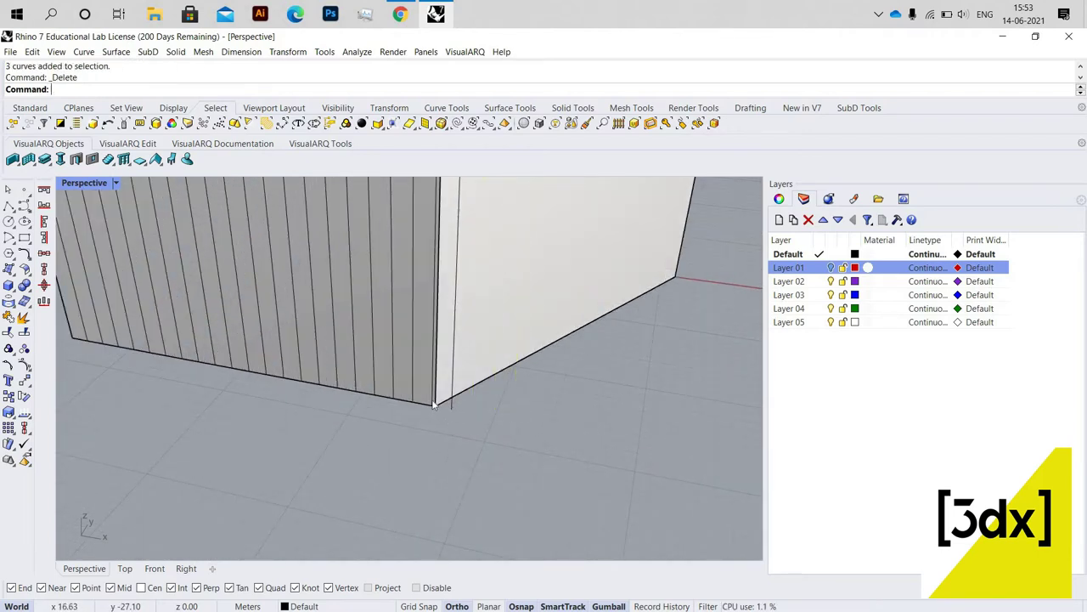
click(451, 402)
key(Delete)
- Select the arrayed lines in Wireframe display, exclude the tower extrusion from the selection, and return to Shaded display
scroll(508, 232, down, 3)
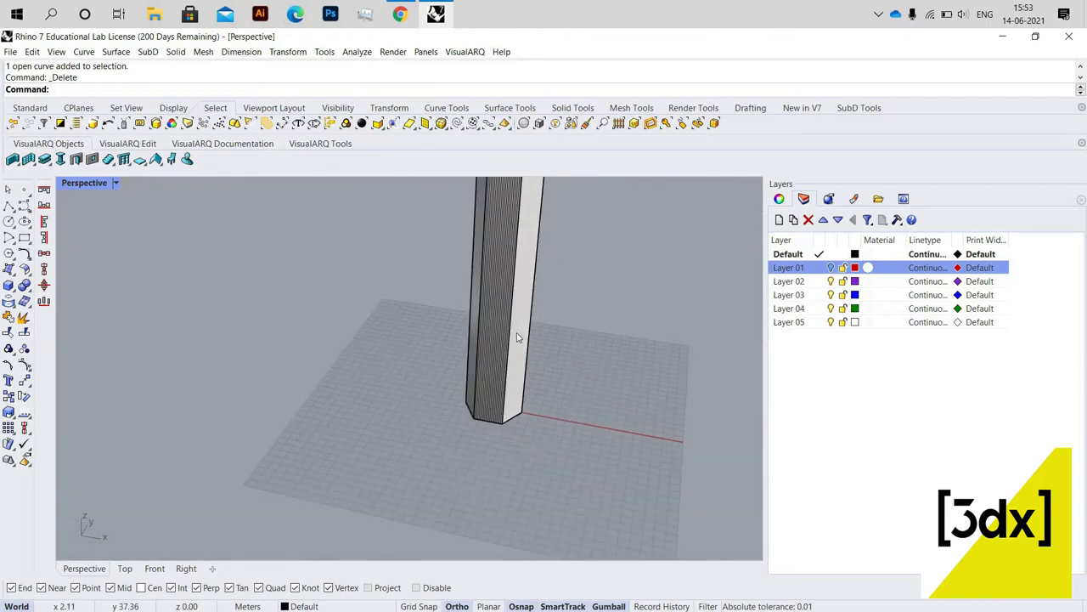
scroll(468, 326, up, 5)
scroll(107, 224, down, 3)
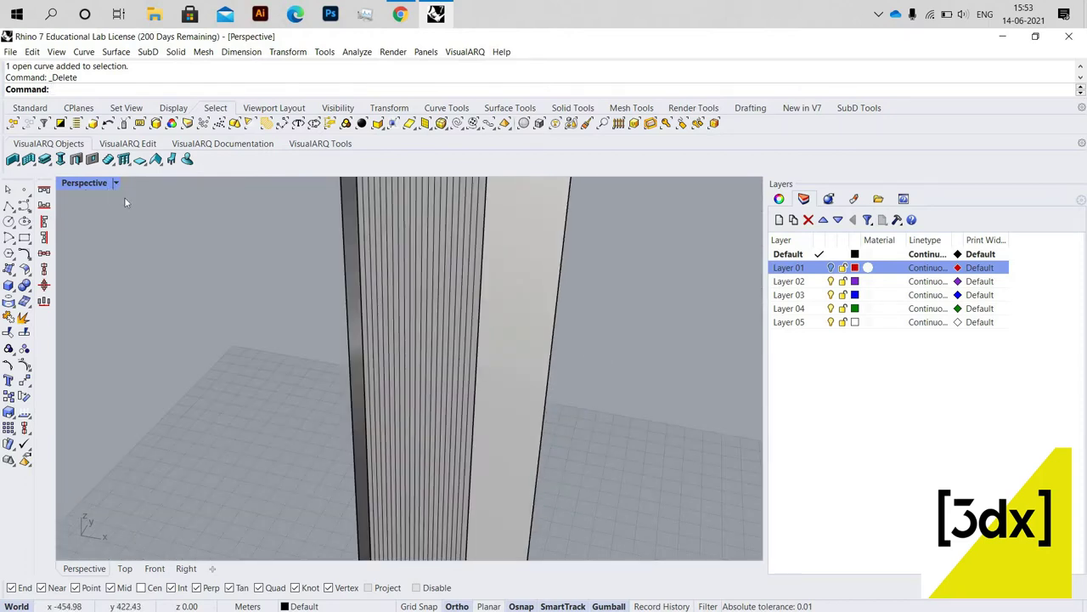
click(117, 184)
click(127, 196)
scroll(524, 312, up, 5)
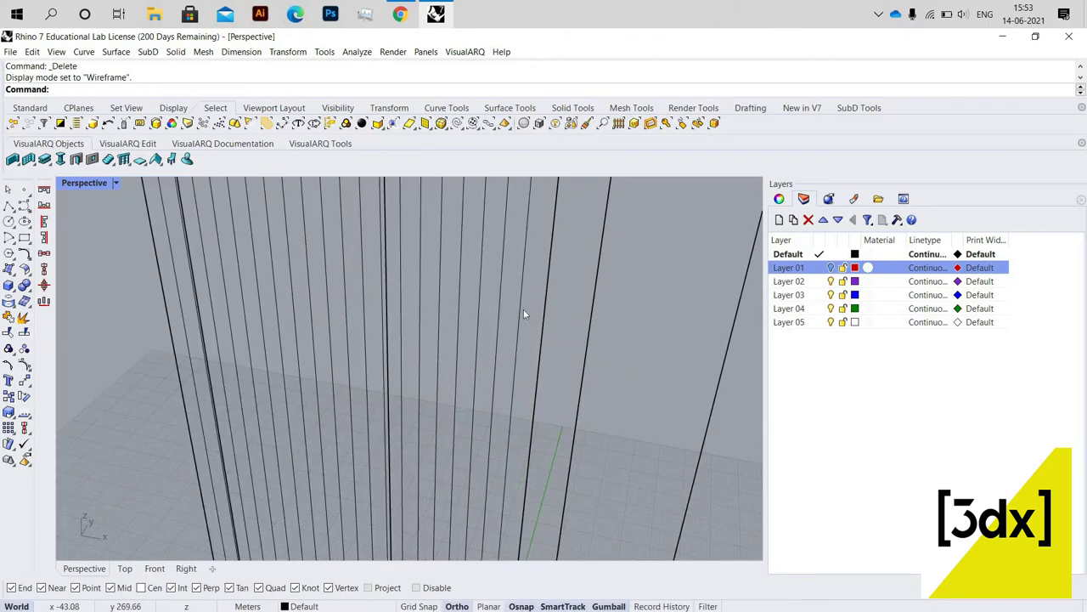
scroll(521, 302, down, 2)
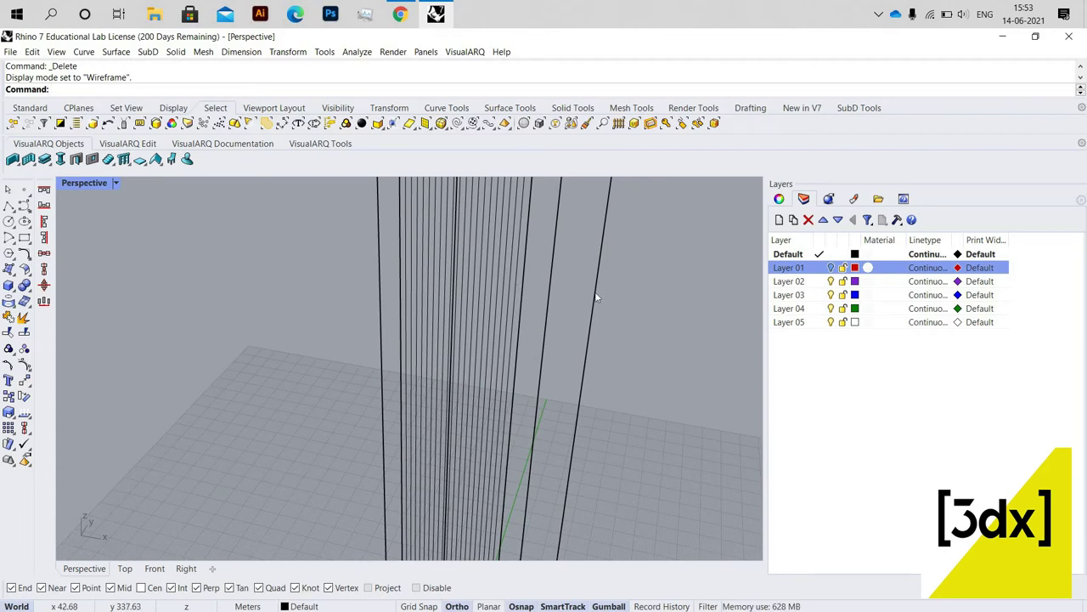
drag(596, 293, 322, 269)
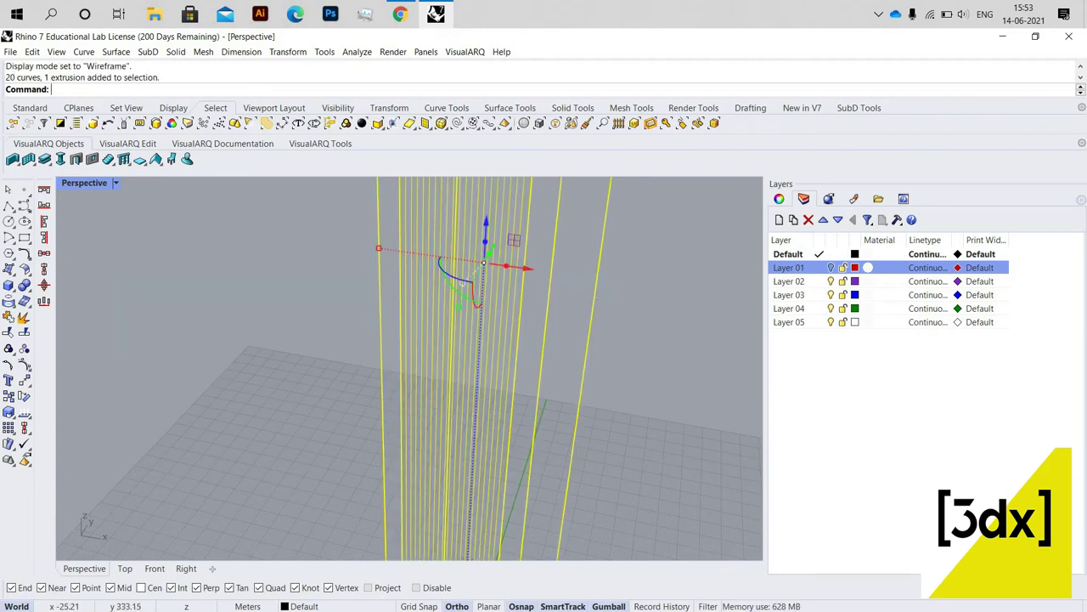
click(117, 183)
click(148, 209)
- Pipe the selected vertical lines with a radius of 0.25 m and no caps
scroll(490, 252, down, 6)
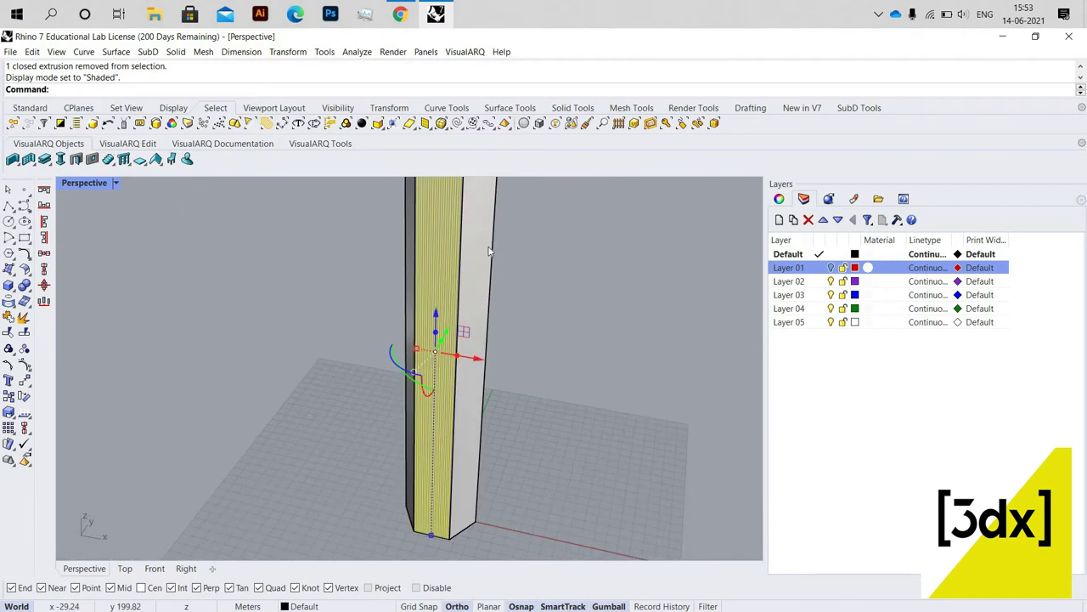
scroll(494, 290, up, 2)
text(Pipe)
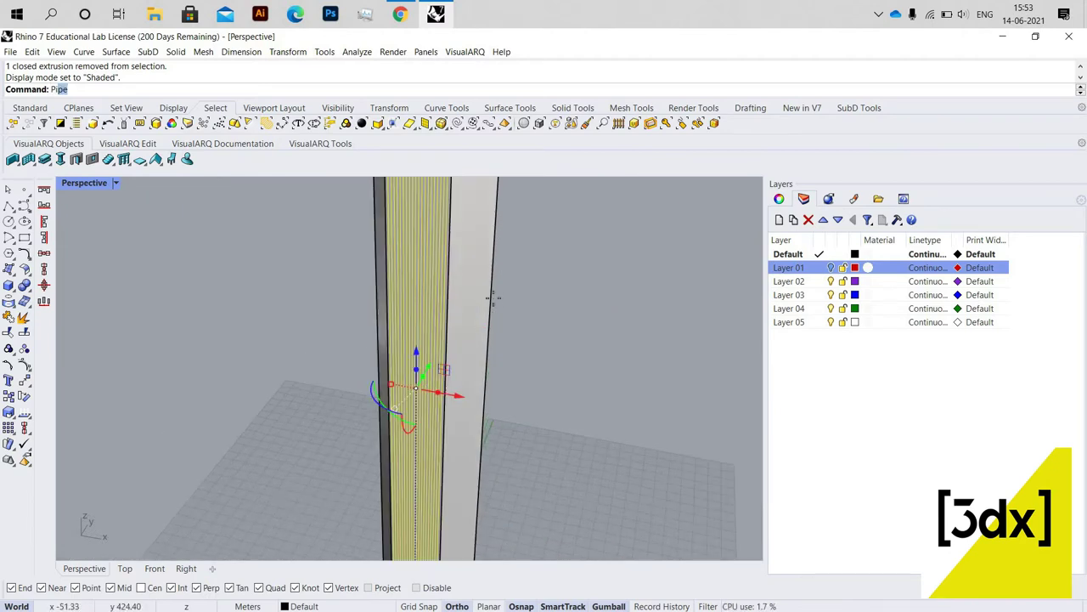
key(Return)
key(Escape)
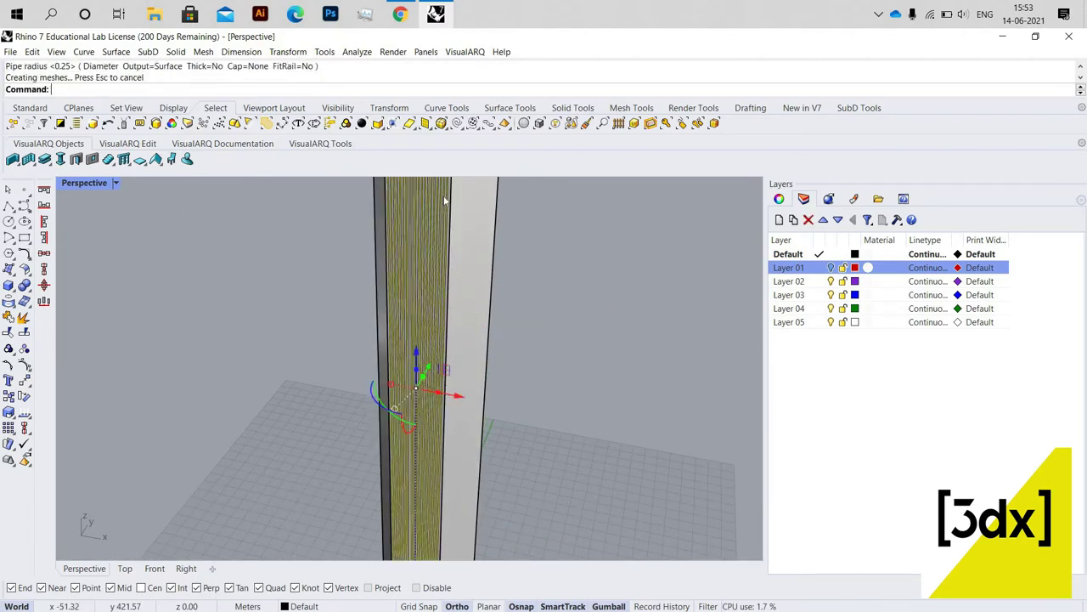
- Make Layer 02 the current layer
scroll(454, 382, down, 3)
scroll(622, 296, up, 5)
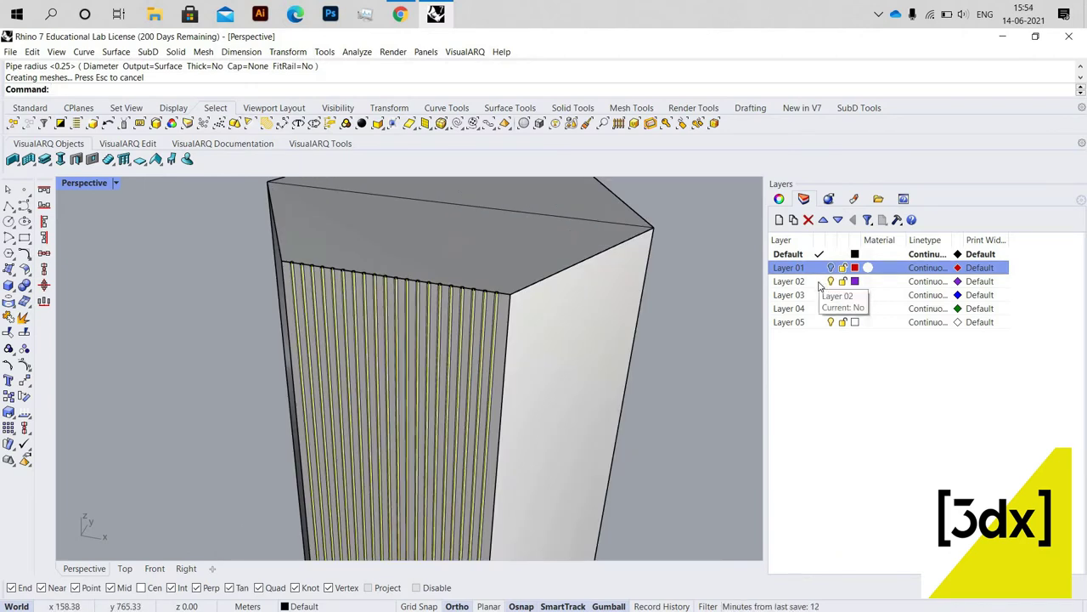
click(820, 281)
right_click(820, 282)
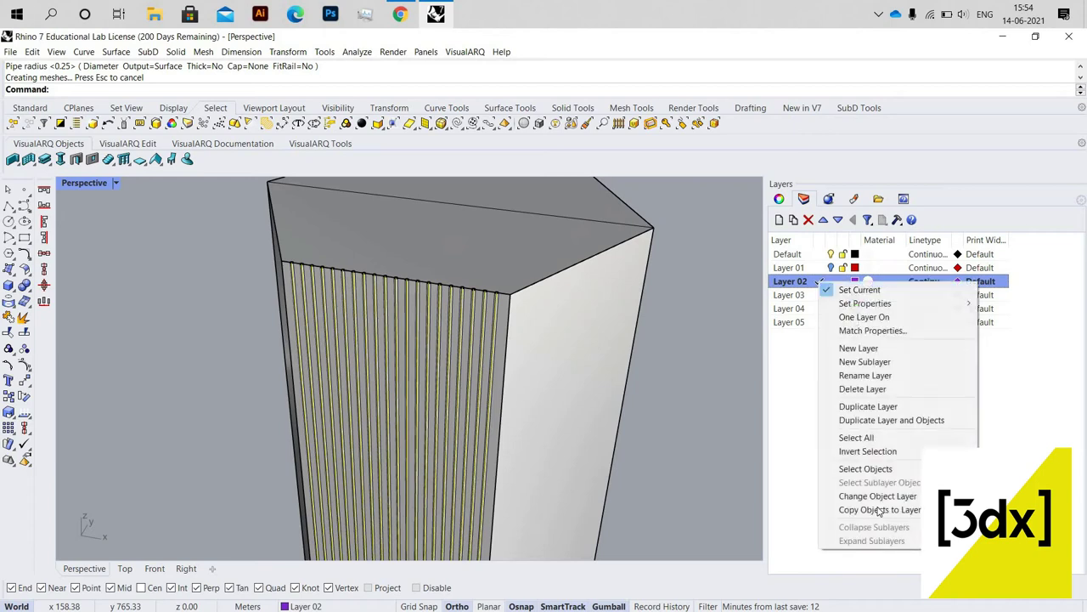
click(684, 396)
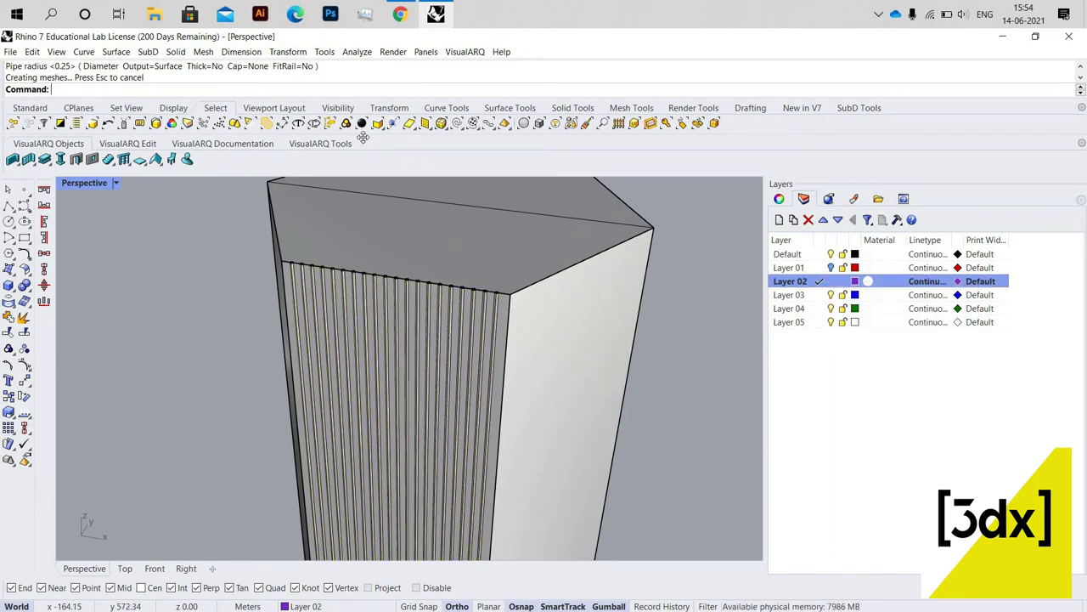
- Select all curves, exclude those at the tower's top and base, and delete the vertical lines used for the pipes
click(458, 124)
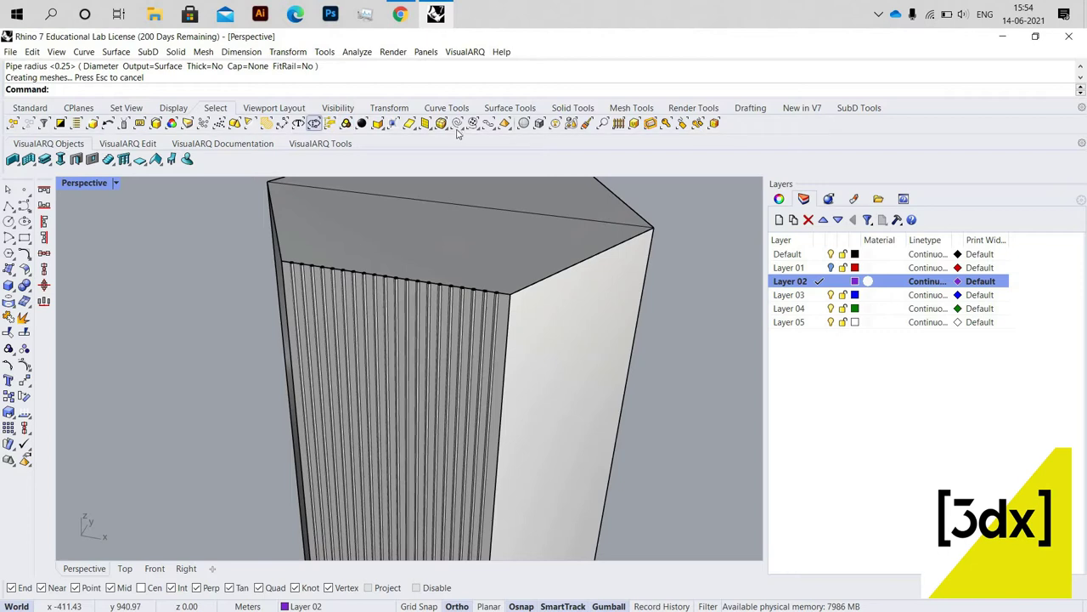
scroll(470, 271, down, 3)
ctrl+click(470, 267)
scroll(461, 415, down, 6)
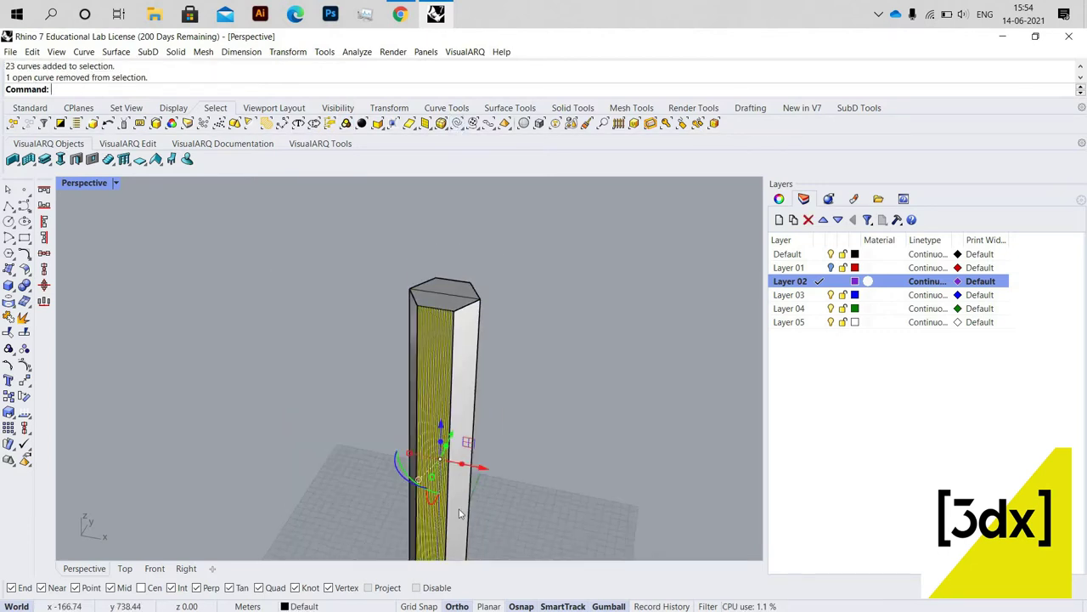
scroll(458, 498, up, 8)
ctrl+click(461, 468)
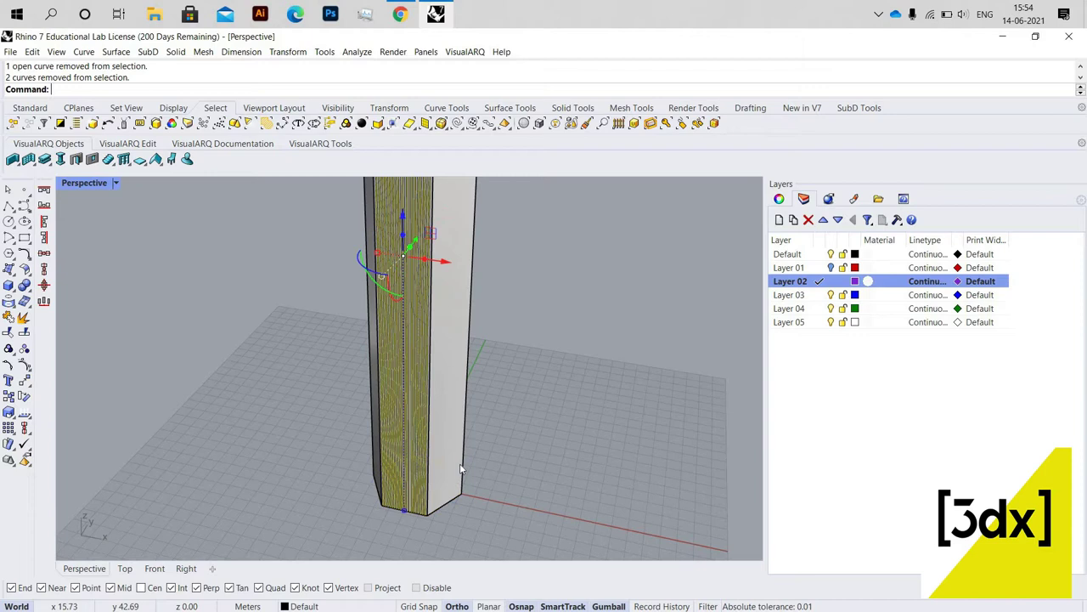
key(Delete)
scroll(442, 316, down, 6)
scroll(464, 301, up, 10)
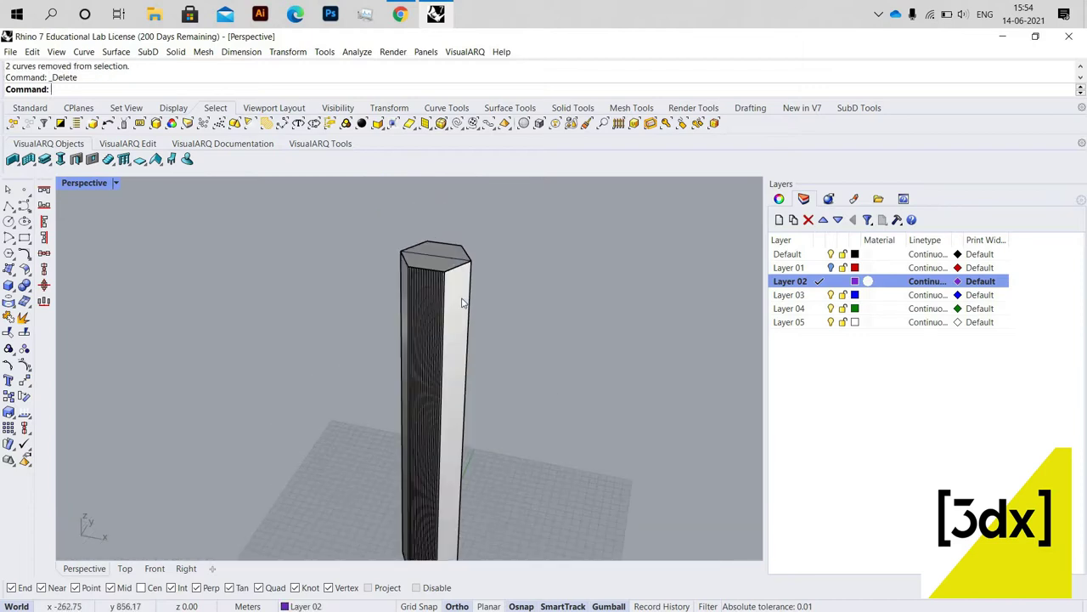
scroll(597, 298, up, 2)
scroll(540, 277, down, 5)
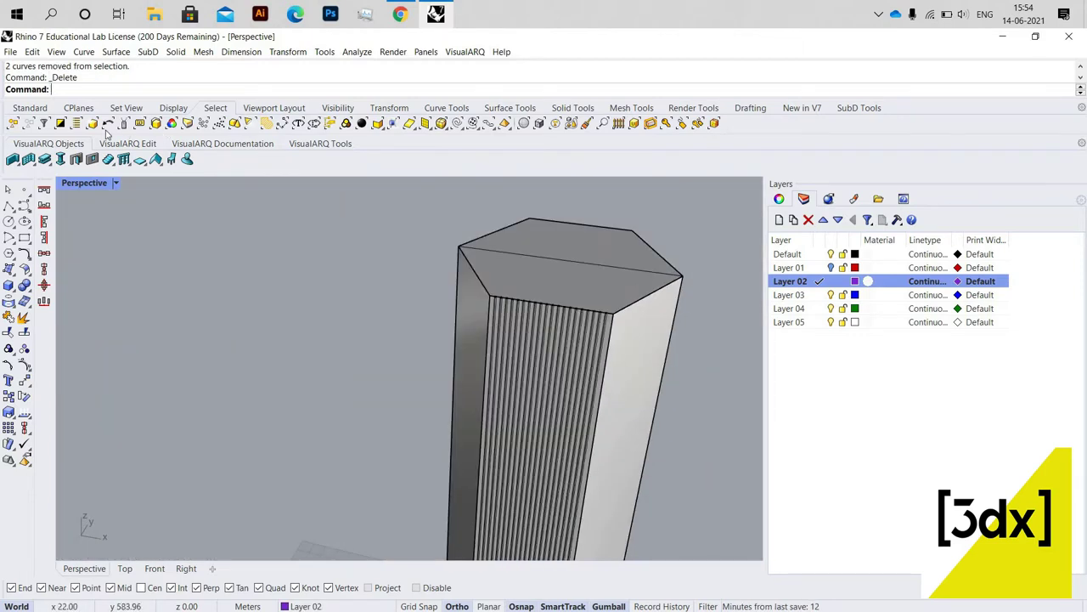
- Select the last created vertical pipes and move them to Layer 02
scroll(610, 335, up, 5)
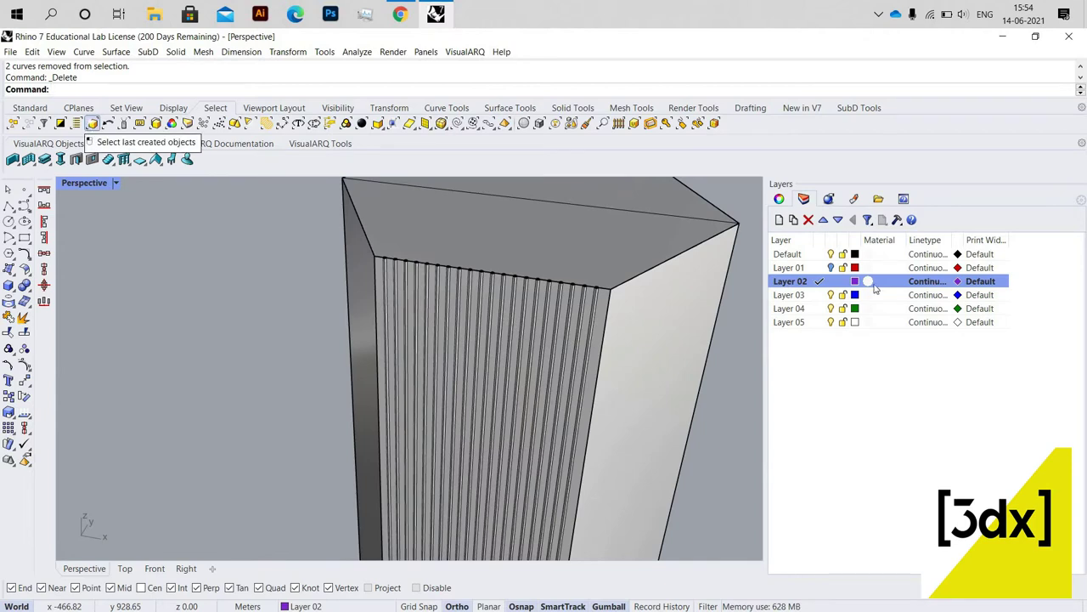
right_click(832, 282)
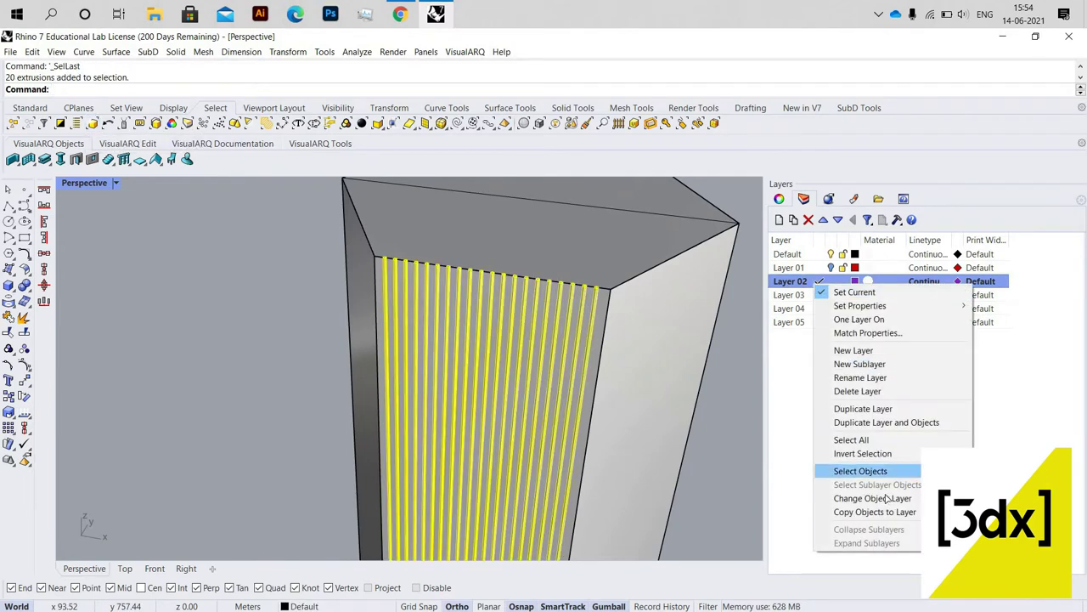
click(875, 496)
scroll(337, 269, up, 5)
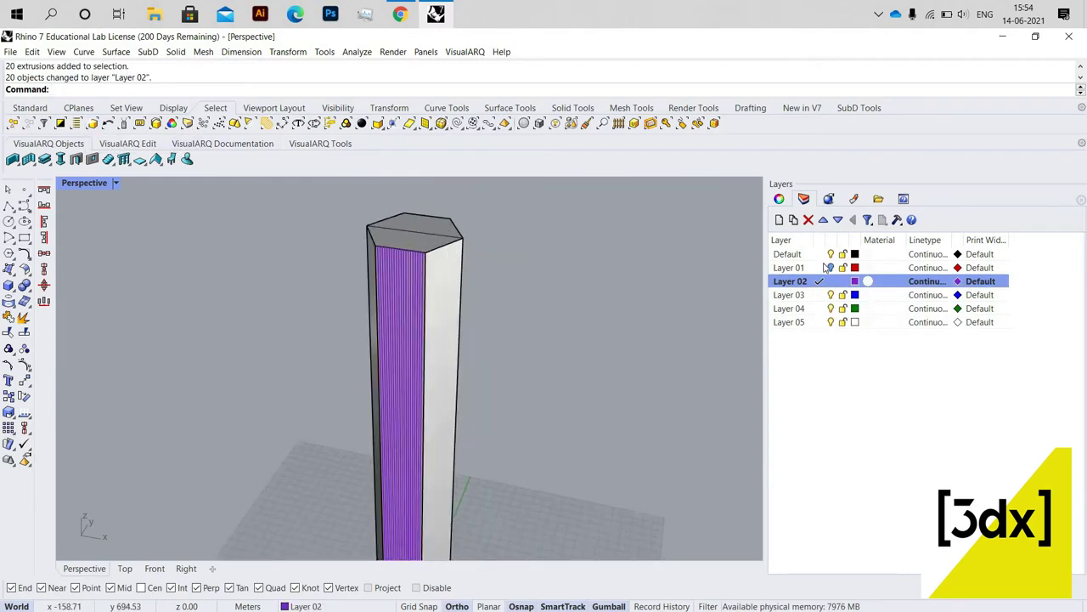
- Start a polar array with all the vertical pipes on Layer 02 as the objects to array
scroll(403, 265, down, 4)
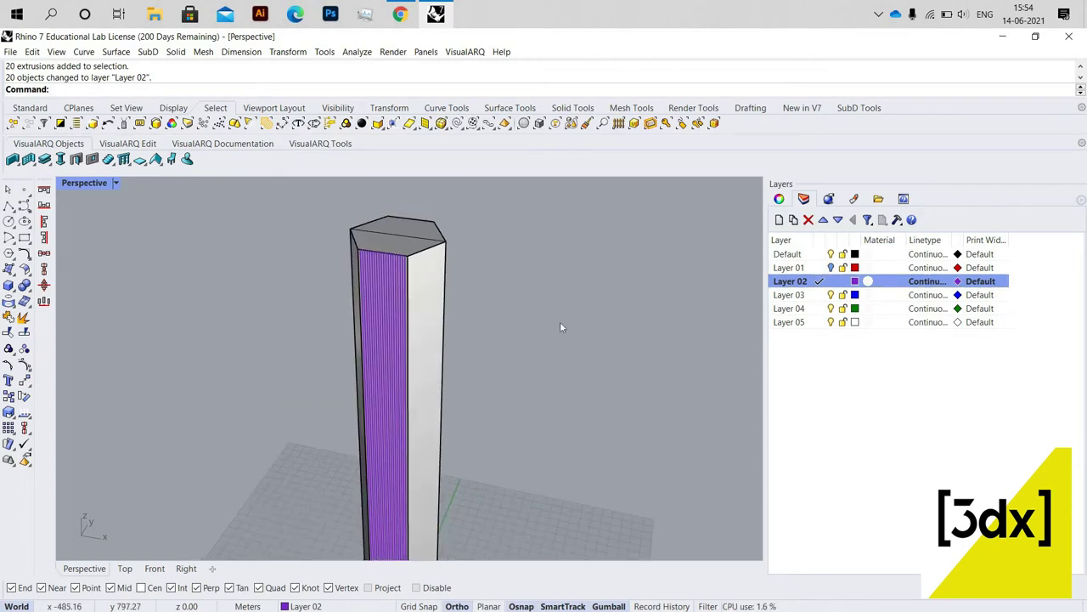
scroll(561, 328, up, 5)
scroll(495, 318, down, 2)
scroll(491, 312, up, 3)
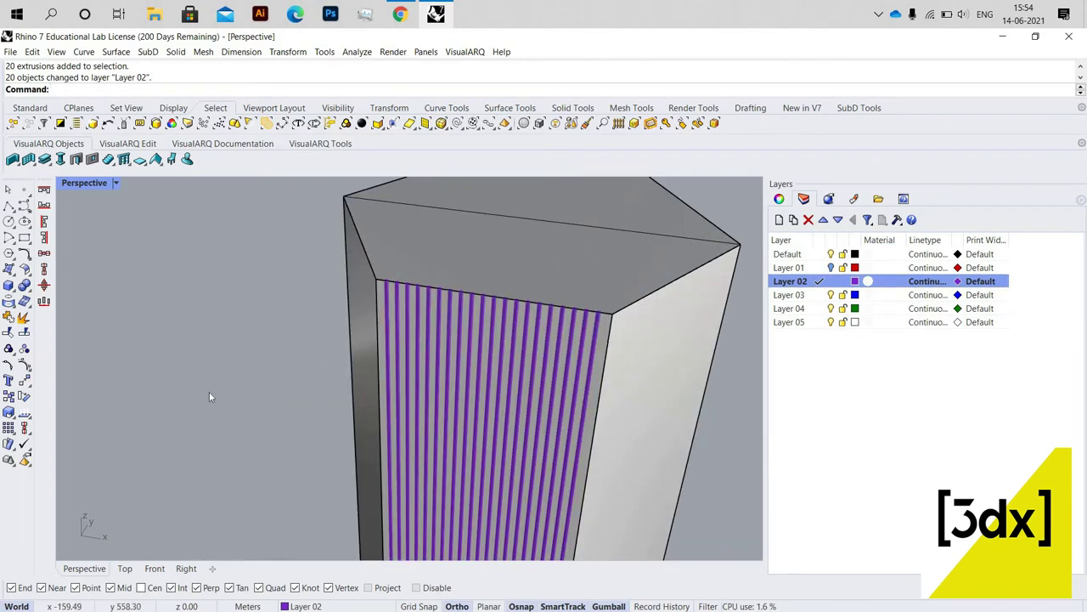
text(olar)
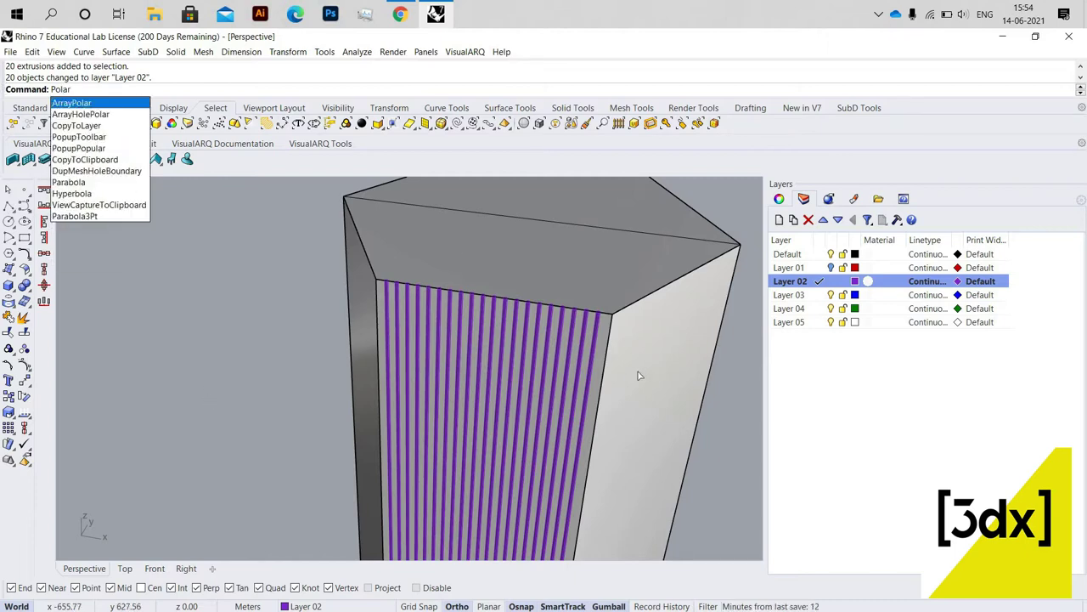
key(Return)
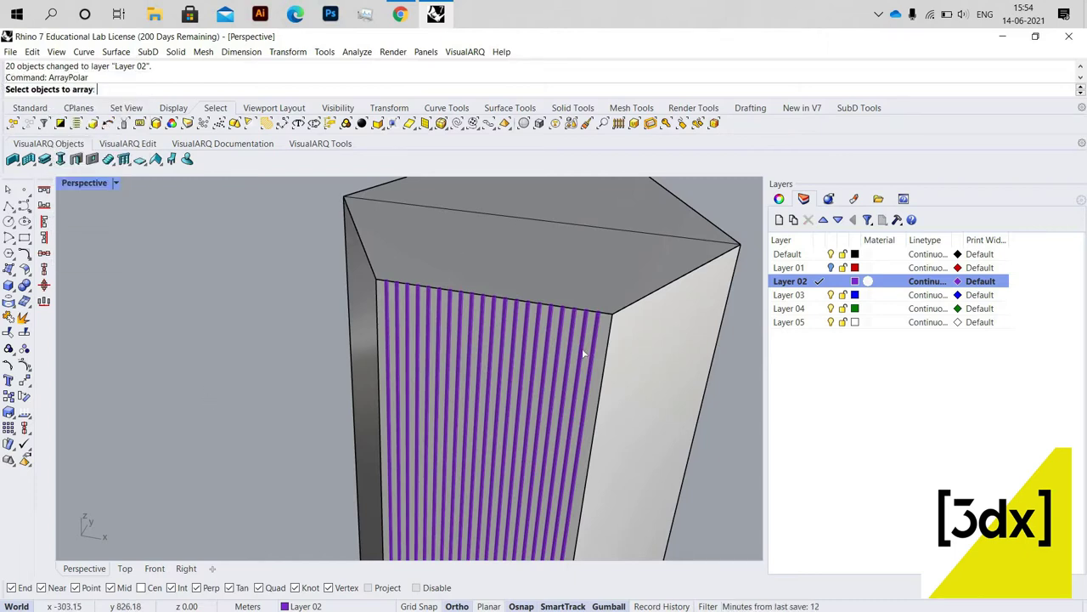
right_click(818, 286)
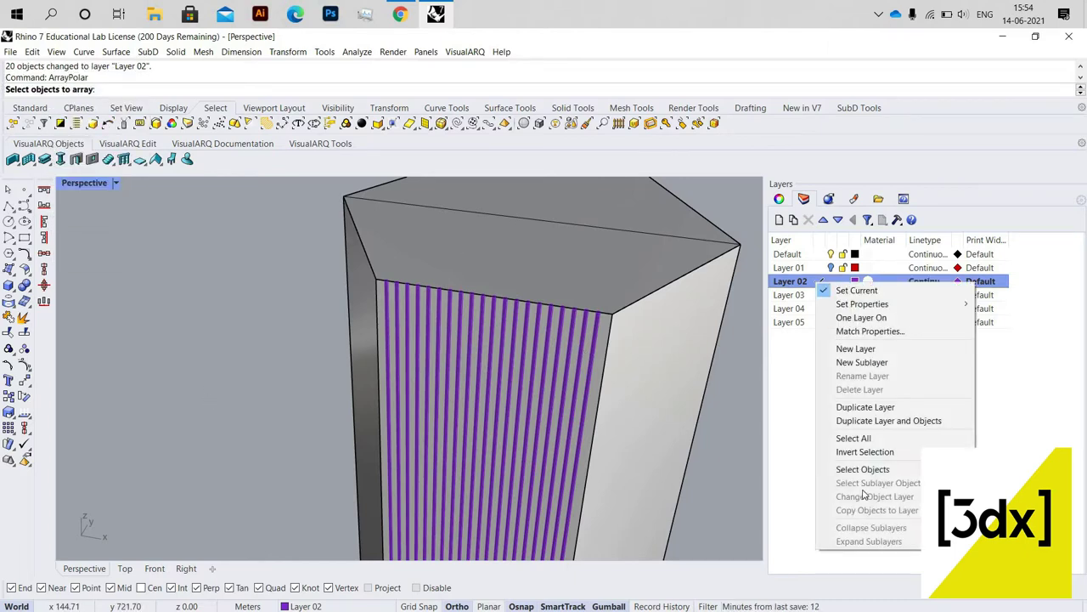
click(862, 469)
scroll(510, 421, down, 5)
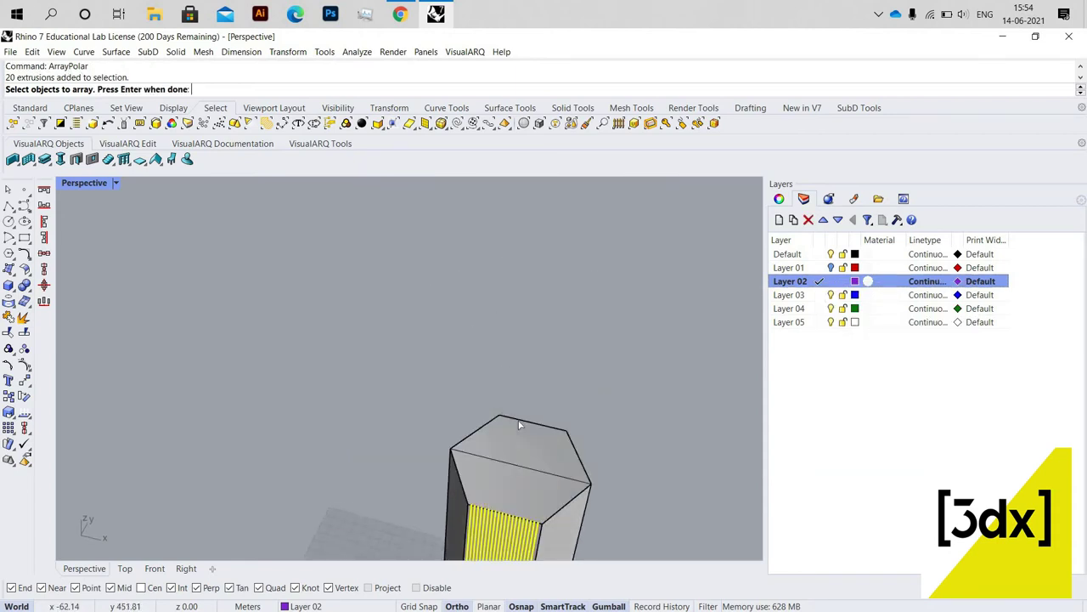
scroll(495, 418, up, 2)
key(Return)
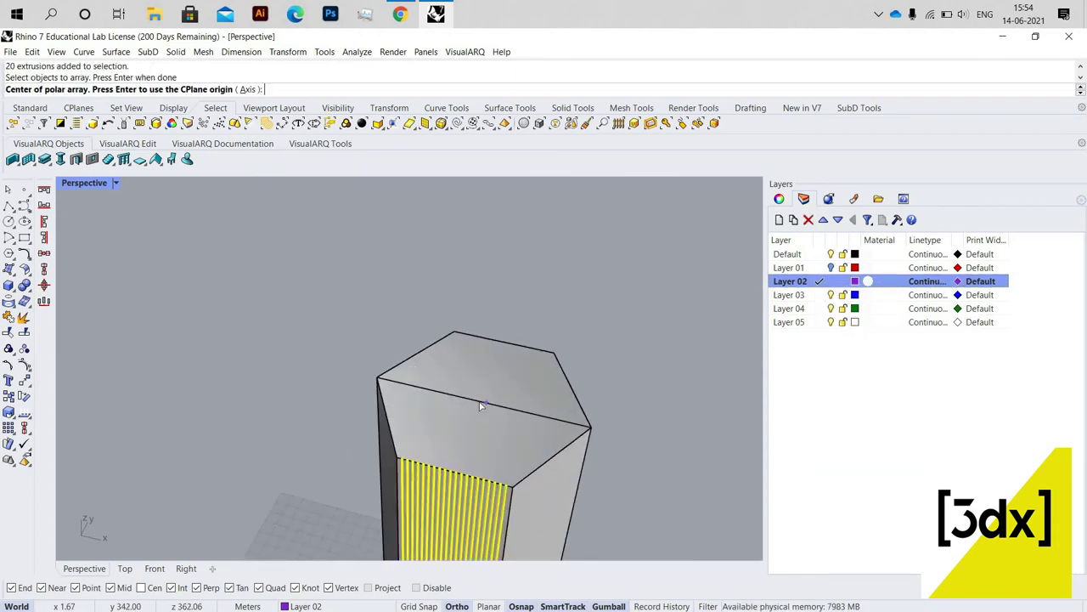
- Array the pipes around the midpoint of the tower's top diagonal with 6 items over a 360-degree fill angle
click(481, 401)
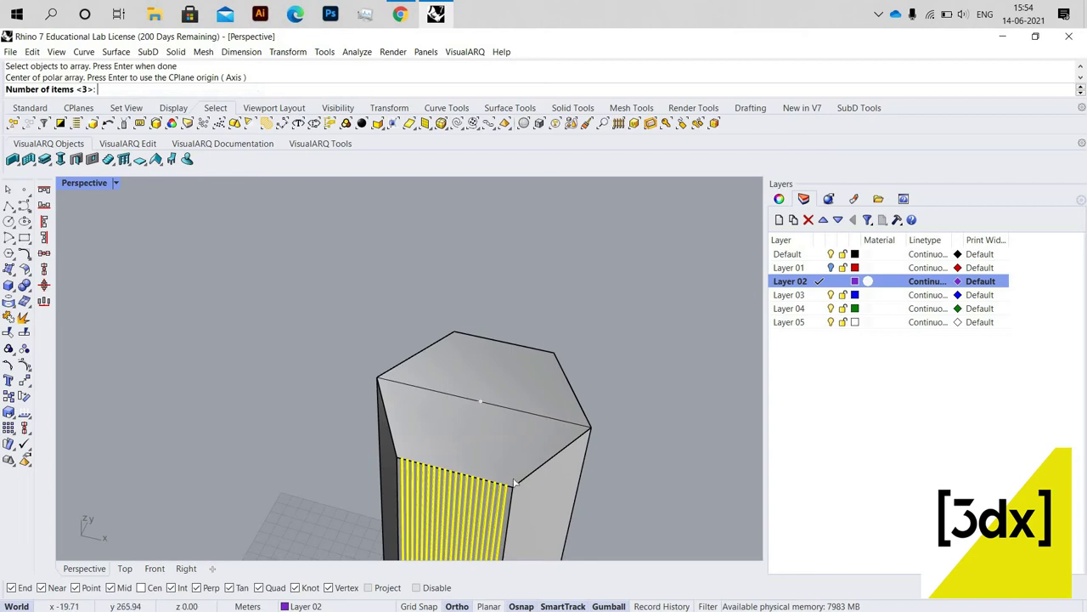
text(6)
key(Return)
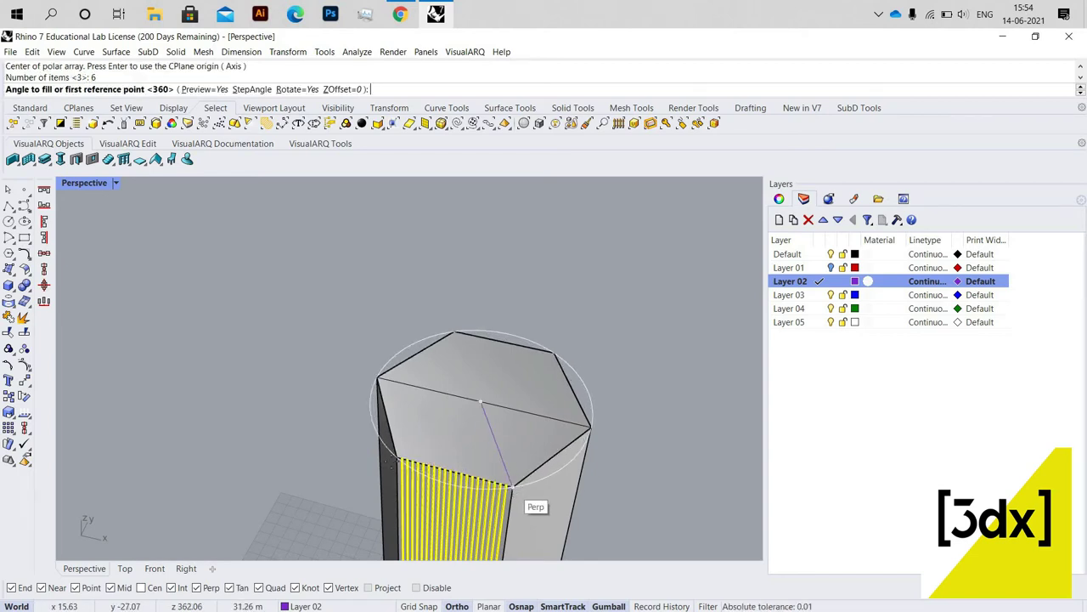
scroll(403, 457, up, 3)
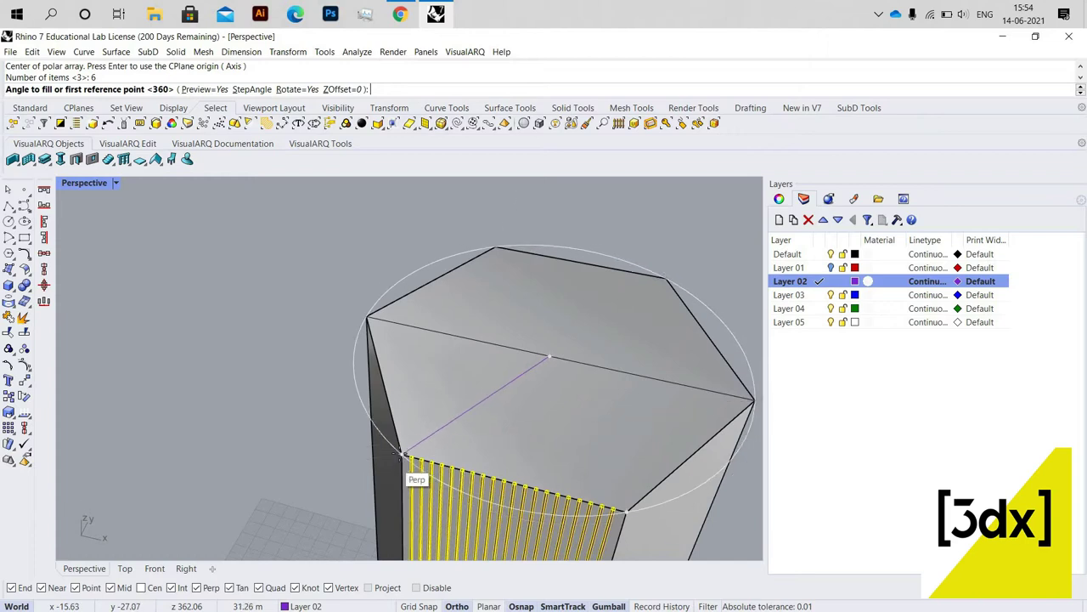
click(620, 428)
key(Return)
scroll(587, 433, down, 3)
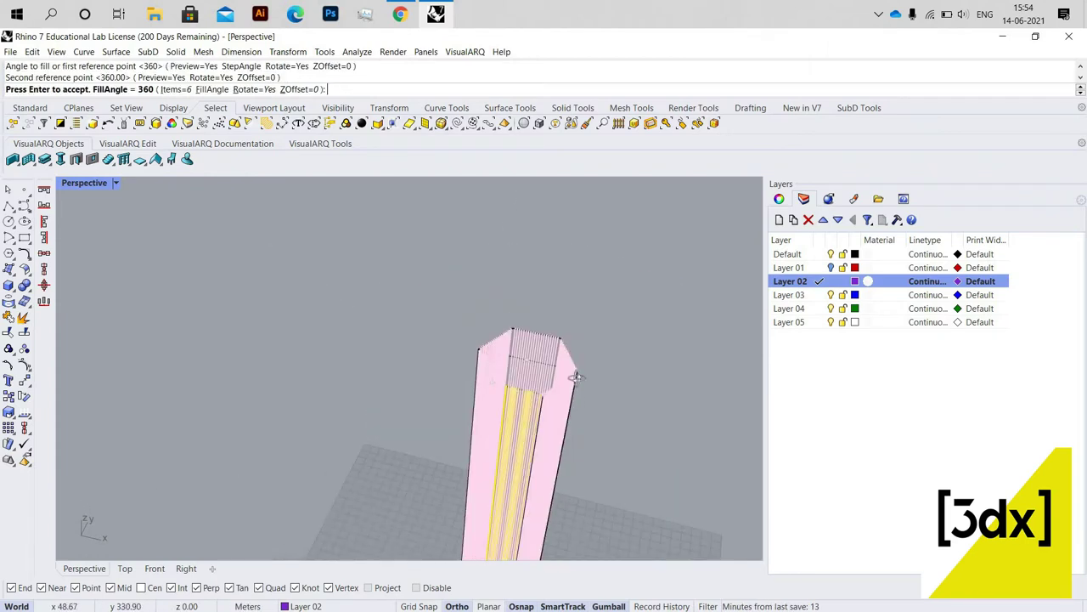
key(Return)
- Check the arrayed pipes around the tower and turn on Layer 01 to show the contour bands
scroll(541, 258, up, 6)
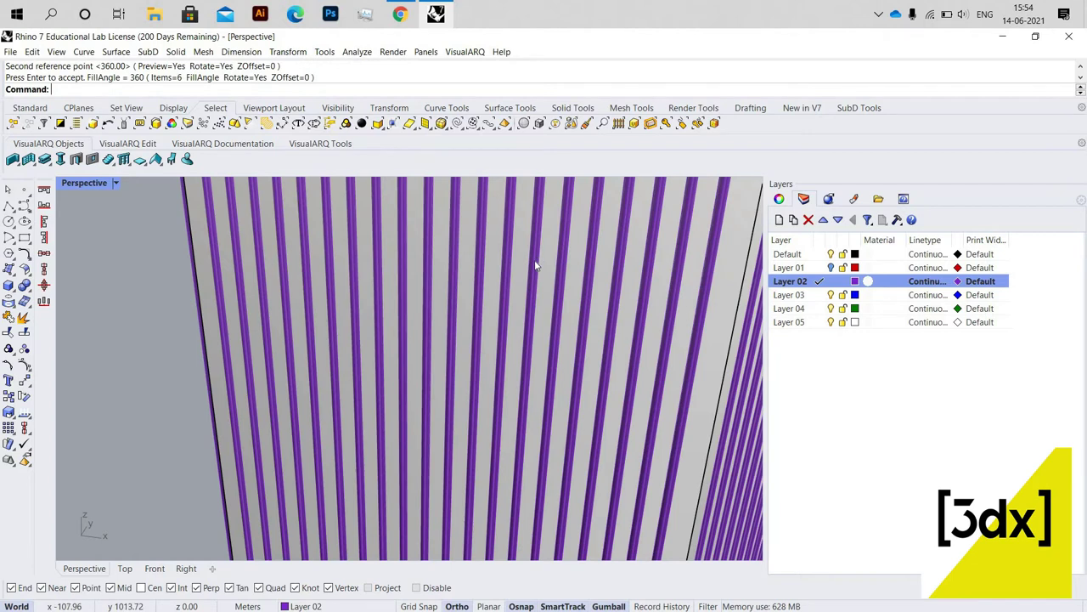
click(528, 315)
scroll(503, 339, up, 8)
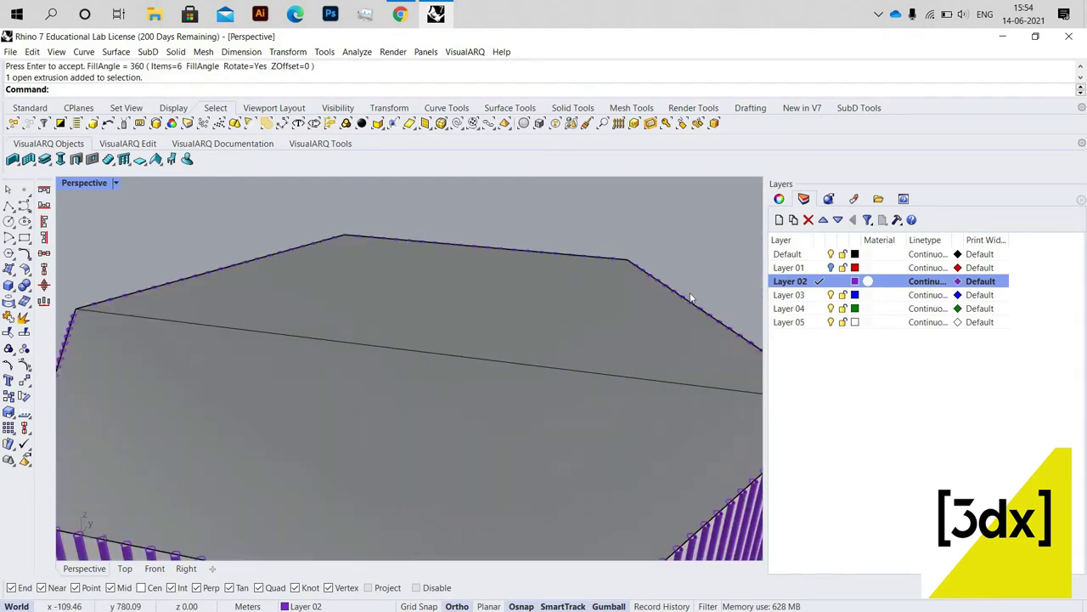
scroll(691, 298, down, 8)
scroll(691, 298, up, 4)
scroll(323, 310, down, 5)
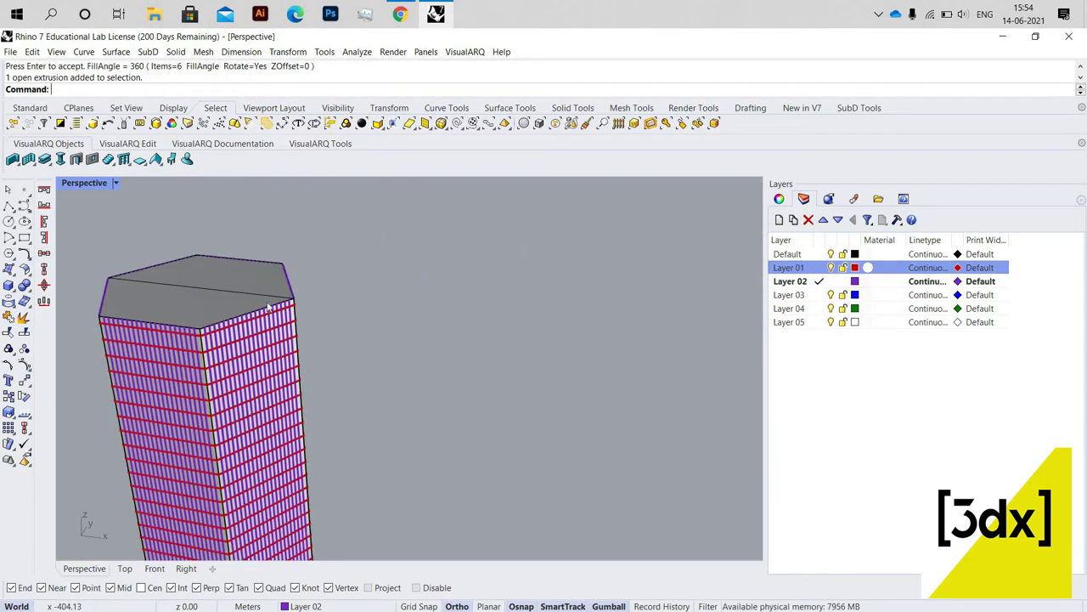
- Examine the contour bands and vertical pipes on the tower's faces from its top to its base
scroll(247, 261, up, 6)
right_drag(246, 261, 325, 313)
scroll(323, 298, down, 3)
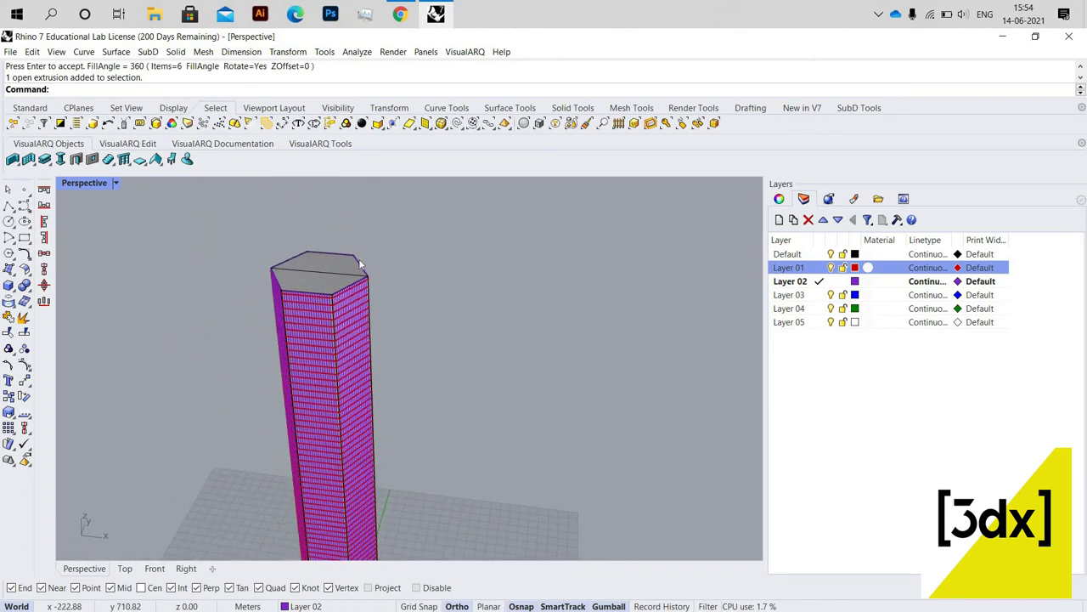
scroll(399, 255, up, 4)
scroll(429, 306, down, 4)
scroll(399, 497, down, 4)
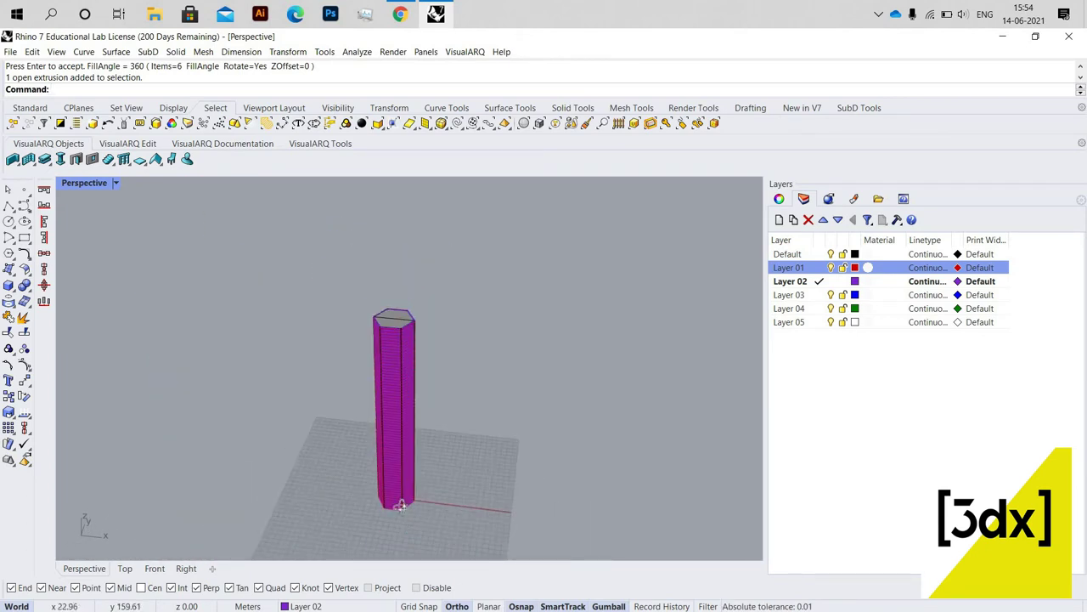
scroll(384, 417, up, 4)
scroll(381, 406, up, 2)
right_drag(381, 402, 393, 327)
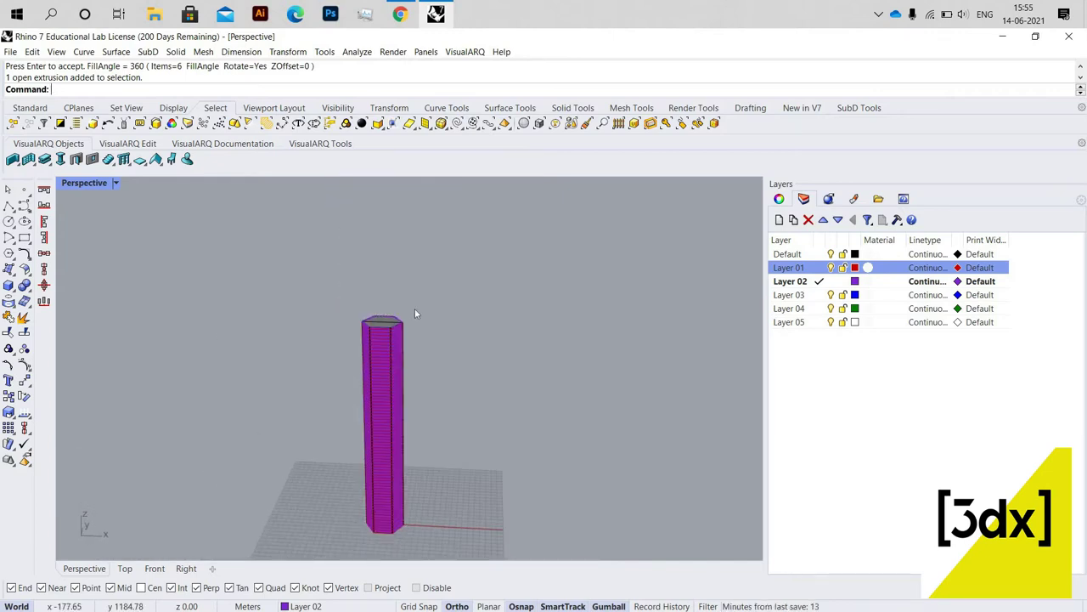
scroll(414, 314, up, 1)
scroll(416, 322, up, 2)
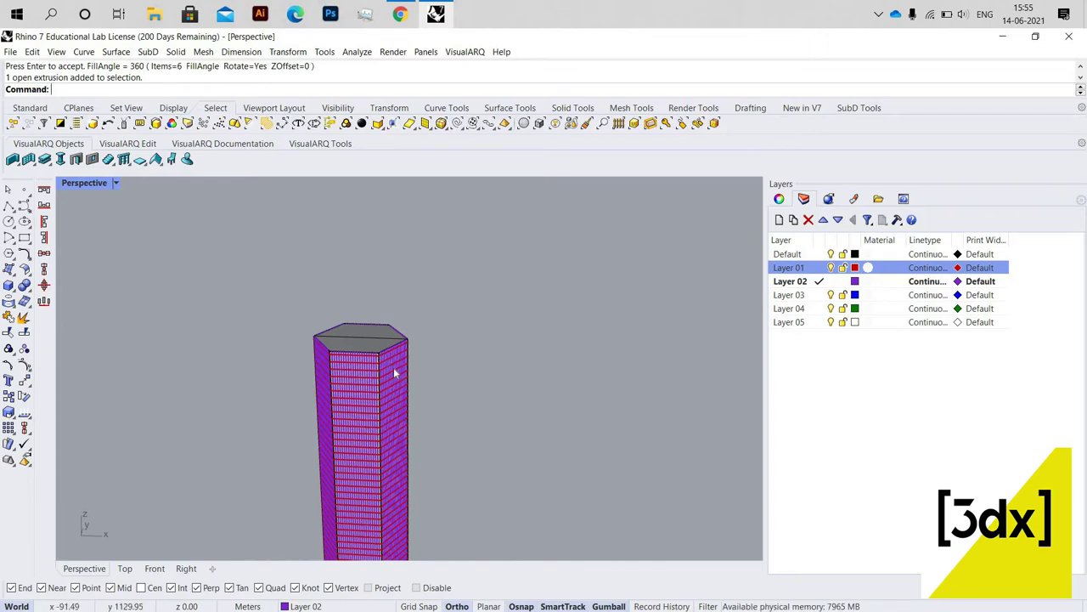
- Select the whole tower and exclude the diagonal line across its top, keeping the tower extrusion in the selection
scroll(394, 391, down, 2)
scroll(378, 486, down, 3)
drag(368, 294, 444, 466)
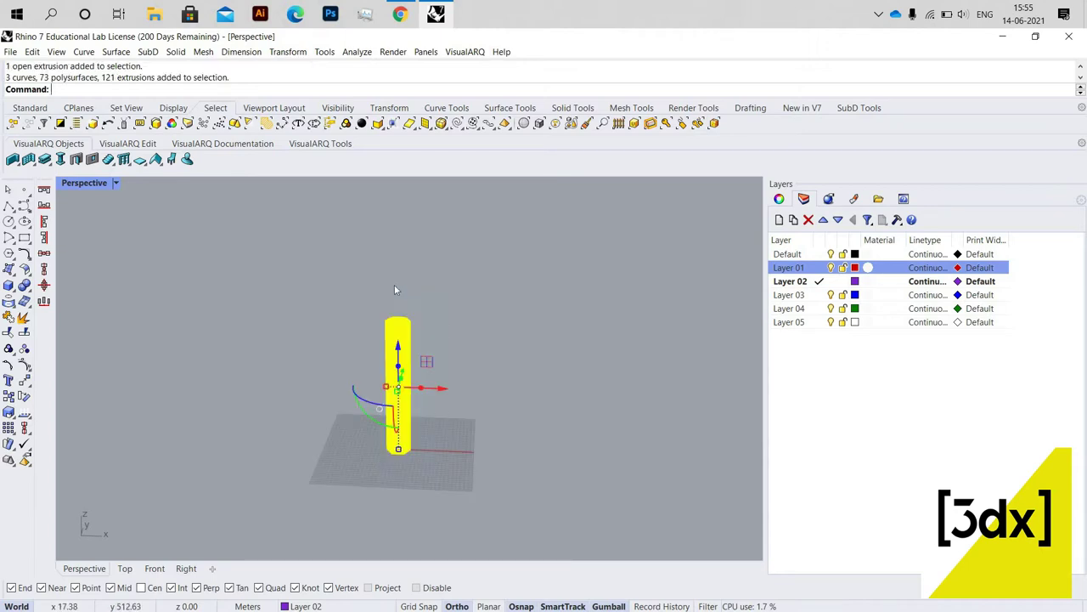
scroll(396, 287, up, 4)
scroll(383, 336, up, 2)
right_drag(387, 322, 344, 485)
scroll(351, 506, down, 3)
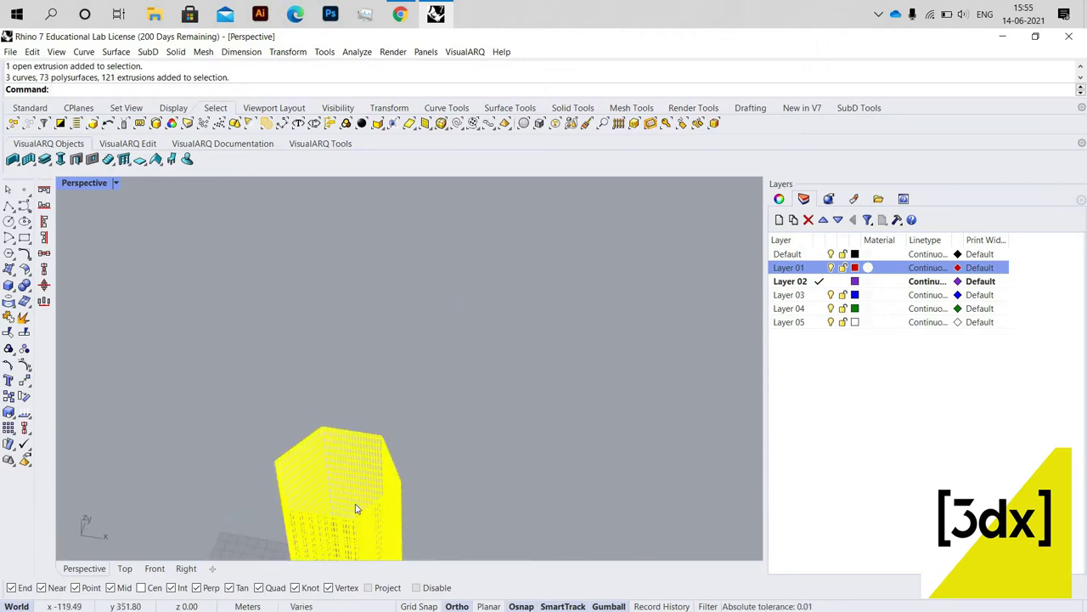
scroll(331, 491, up, 5)
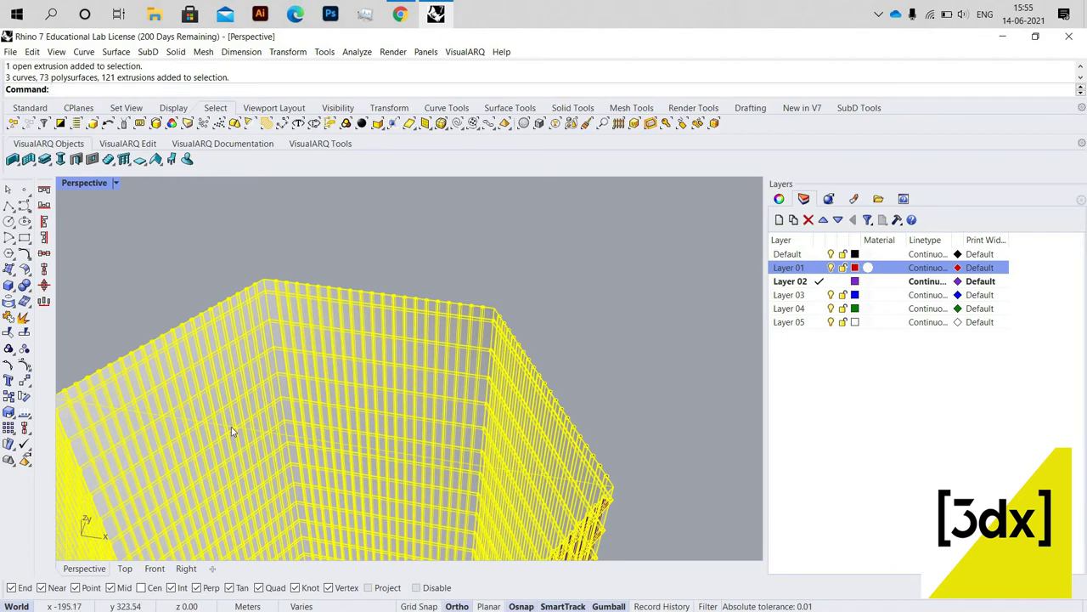
ctrl+click(231, 426)
ctrl+click(452, 388)
scroll(385, 422, down, 5)
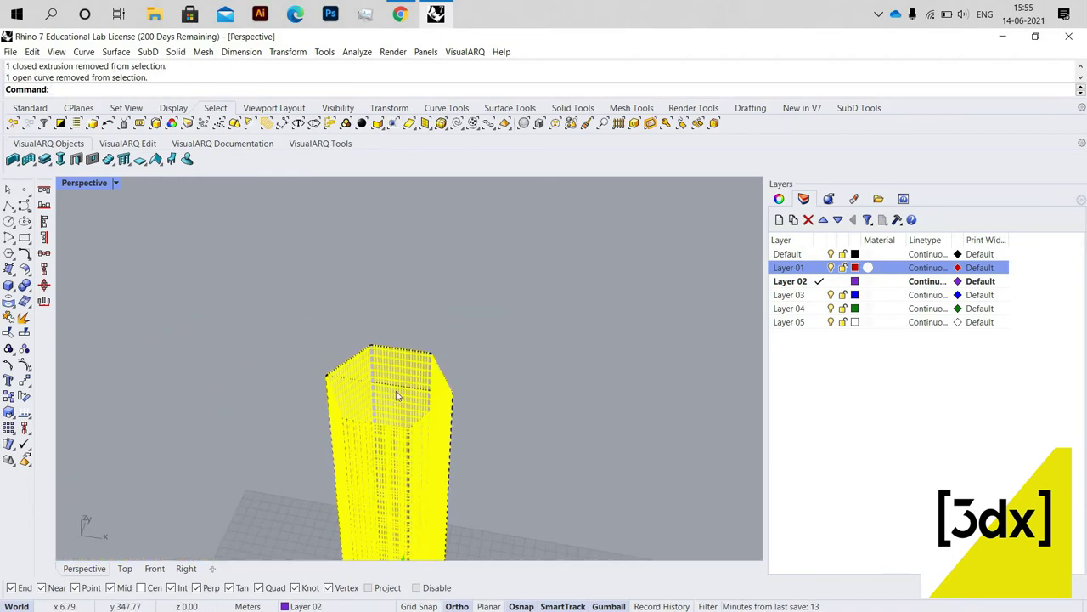
shift+click(326, 327)
- Switch the viewport to Wireframe display and exclude the diagonal line at the tower's base from the selection
scroll(374, 378, up, 3)
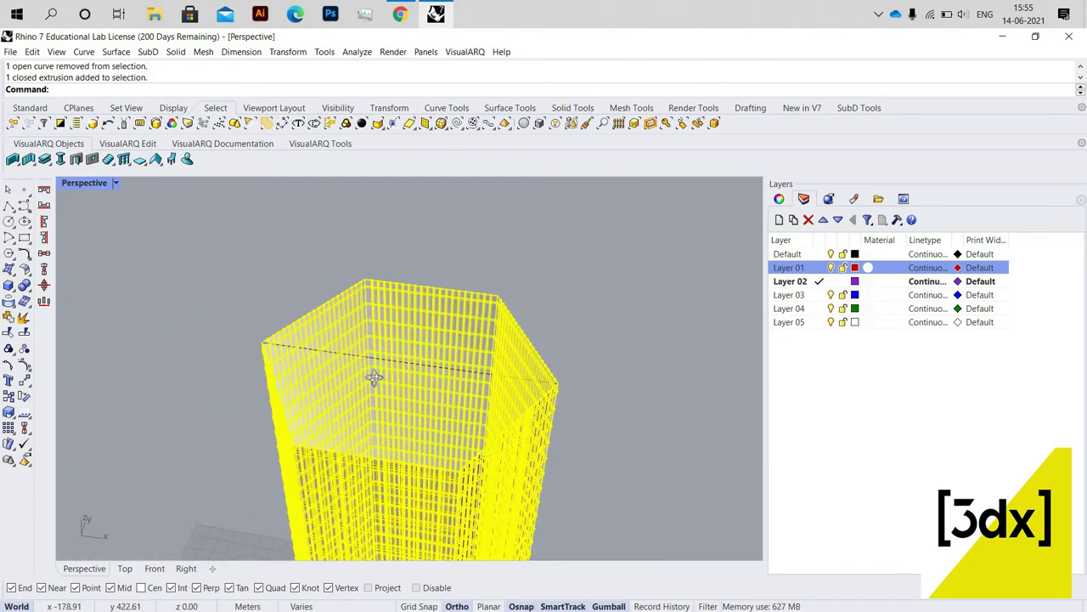
right_drag(374, 378, 412, 299)
scroll(412, 299, down, 6)
right_drag(416, 425, 425, 308)
scroll(328, 286, up, 8)
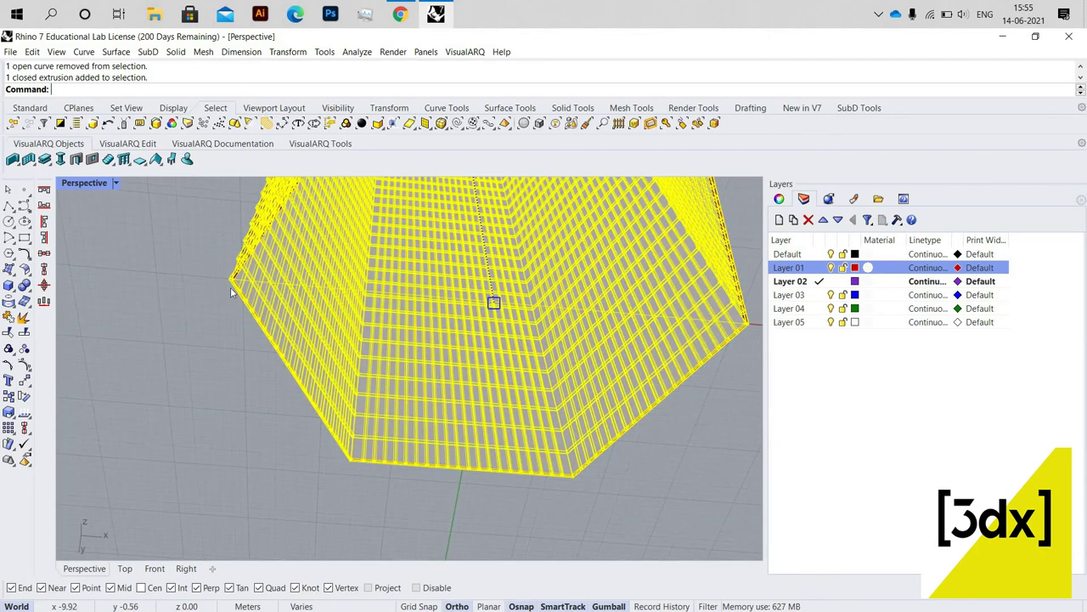
click(116, 184)
click(136, 195)
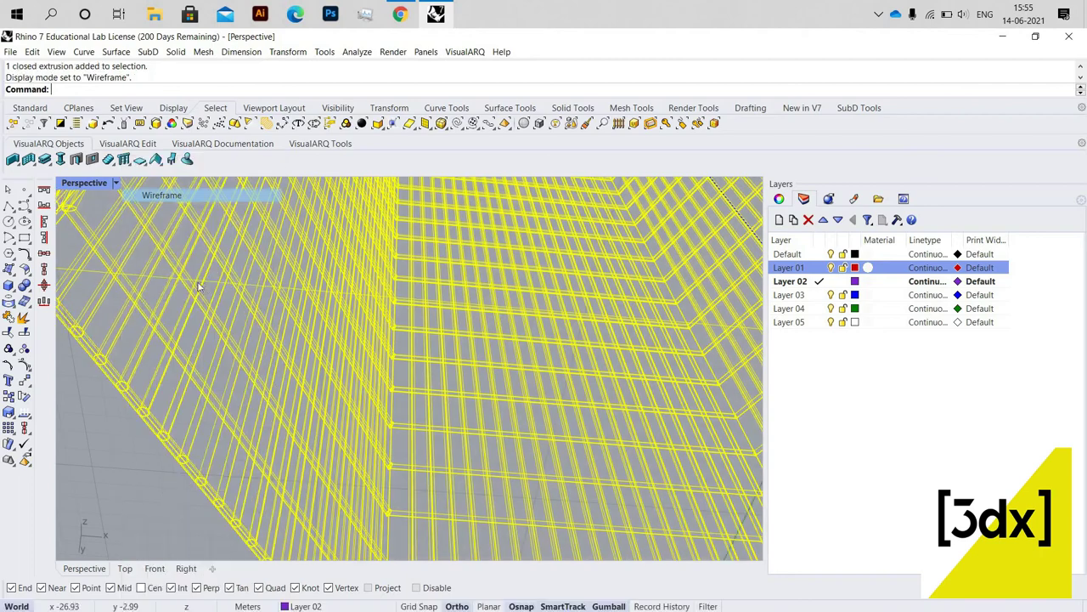
ctrl+click(217, 289)
- Start a Twist on the selected tower, with its axis running from the top diagonal's midpoint to the base diagonal's midpoint
scroll(306, 350, down, 15)
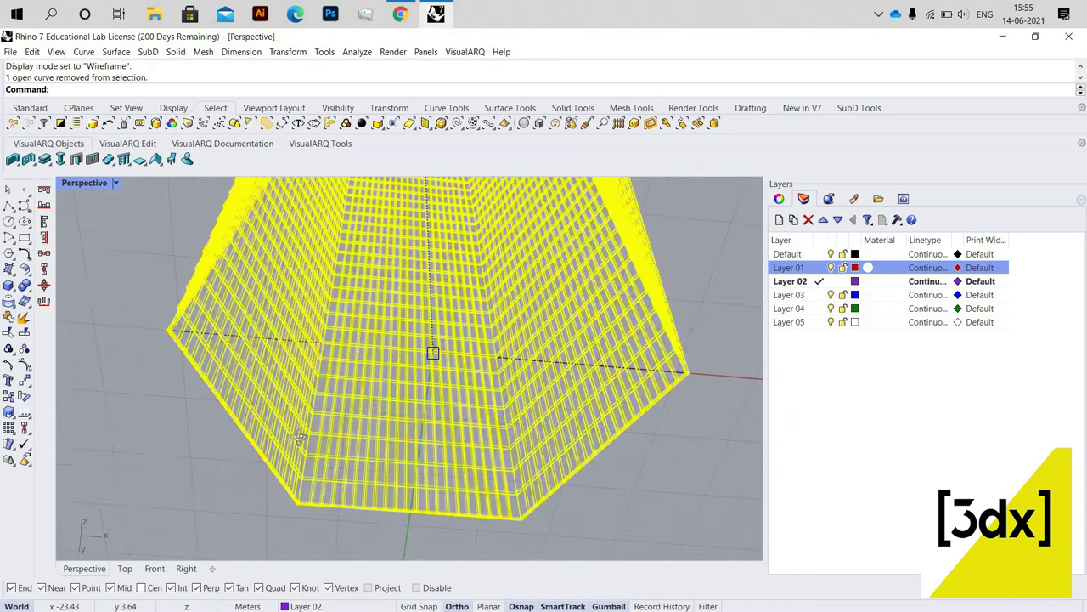
right_drag(337, 393, 285, 263)
right_drag(286, 311, 273, 324)
scroll(276, 325, up, 12)
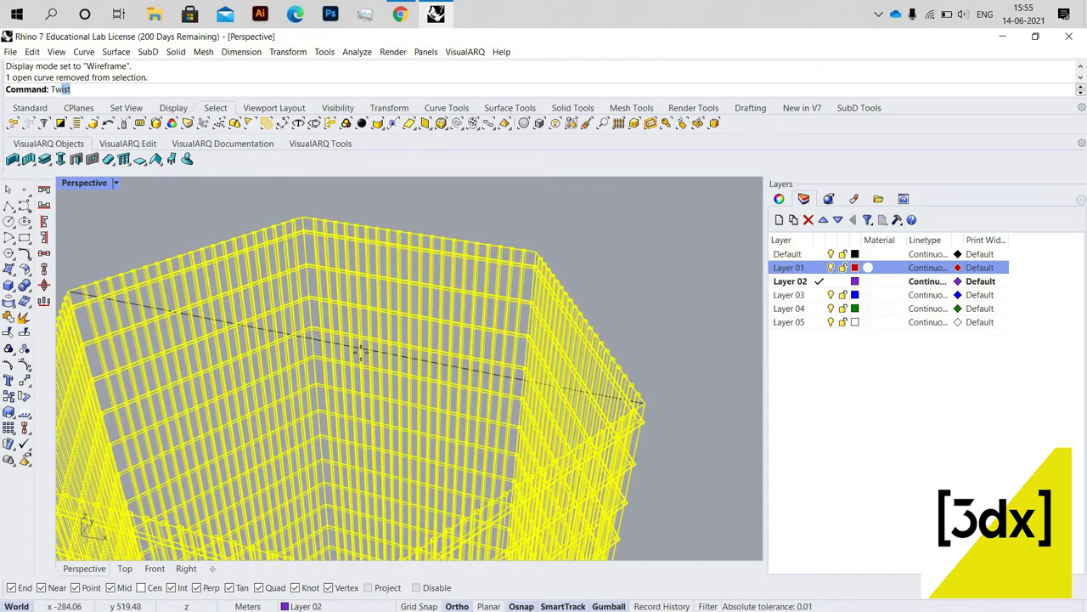
key(Return)
scroll(334, 383, down, 3)
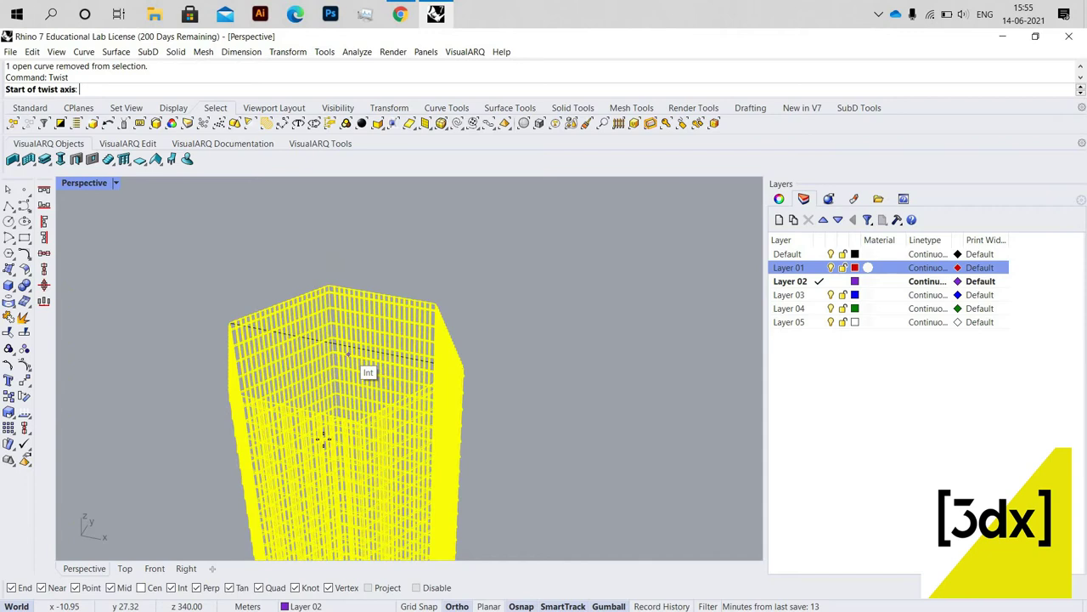
right_drag(323, 438, 315, 408)
scroll(307, 438, down, 4)
scroll(333, 408, up, 7)
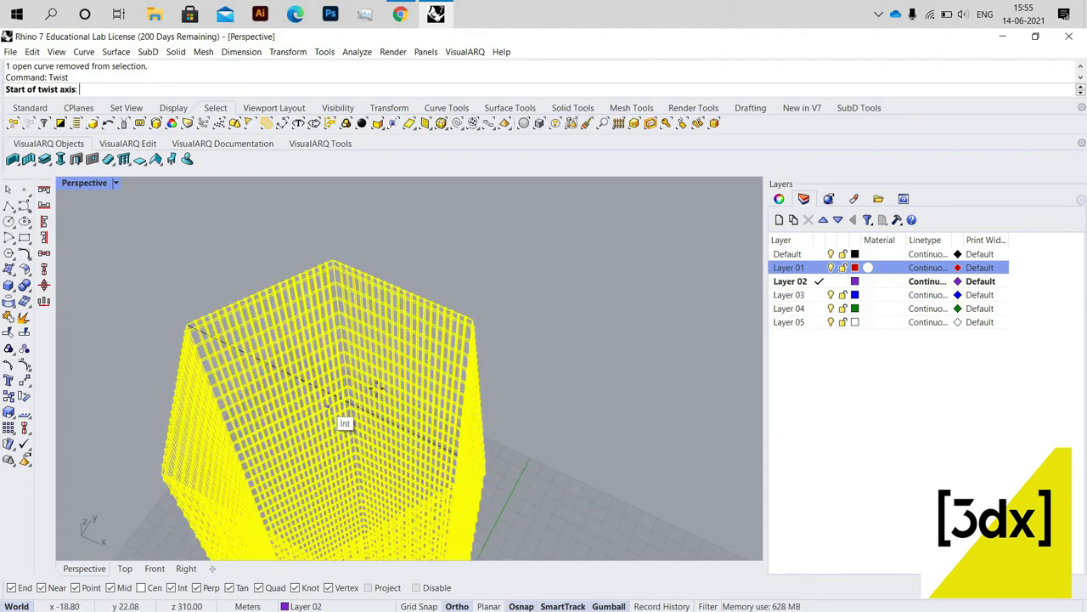
scroll(340, 418, up, 4)
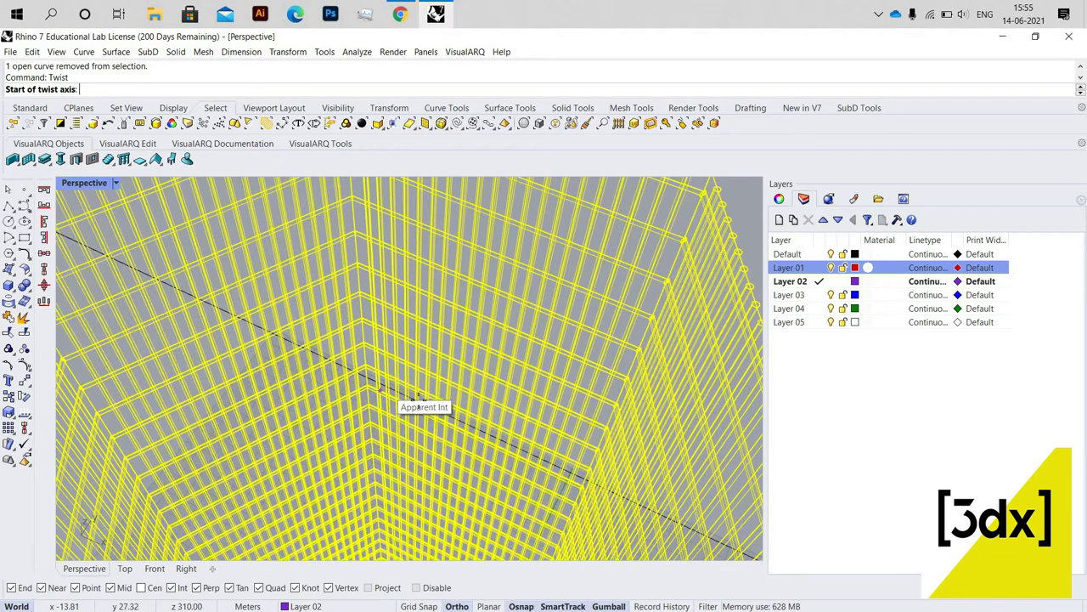
scroll(443, 425, down, 5)
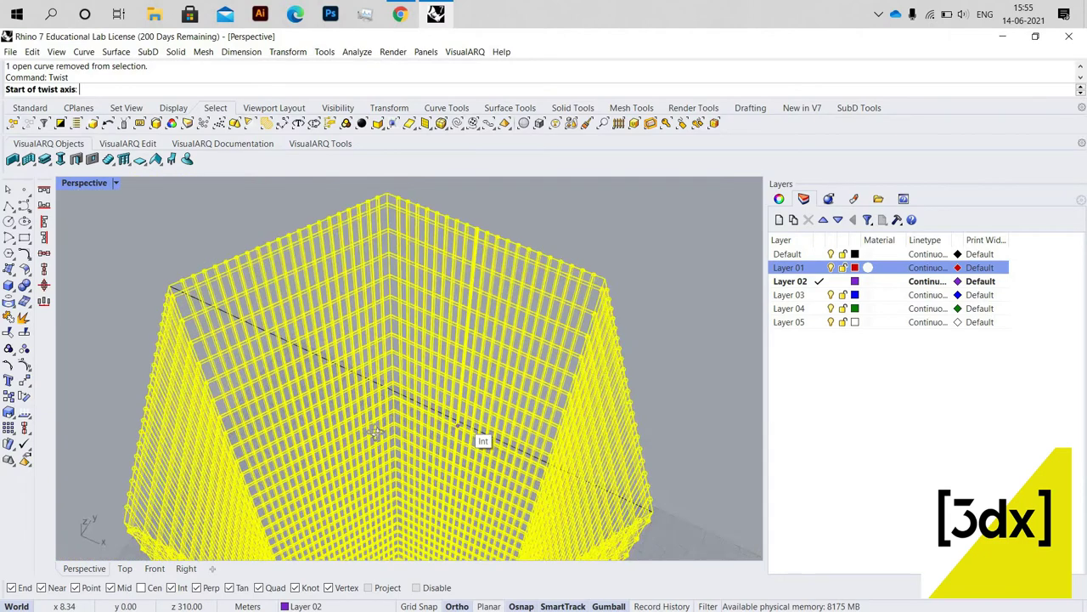
right_drag(441, 387, 413, 485)
scroll(388, 497, down, 4)
scroll(409, 477, up, 3)
scroll(402, 487, up, 6)
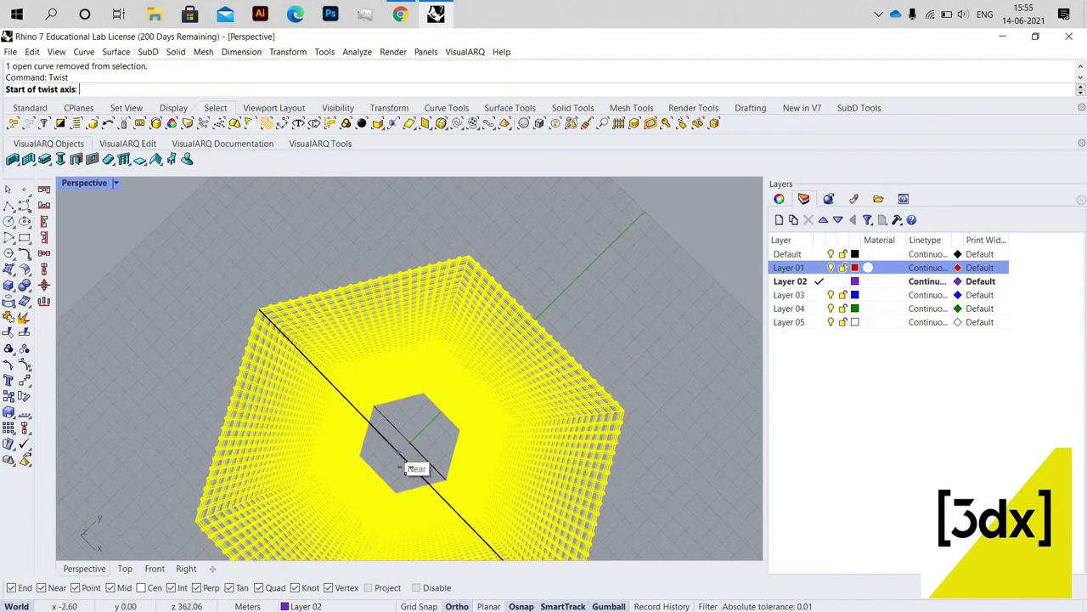
click(413, 457)
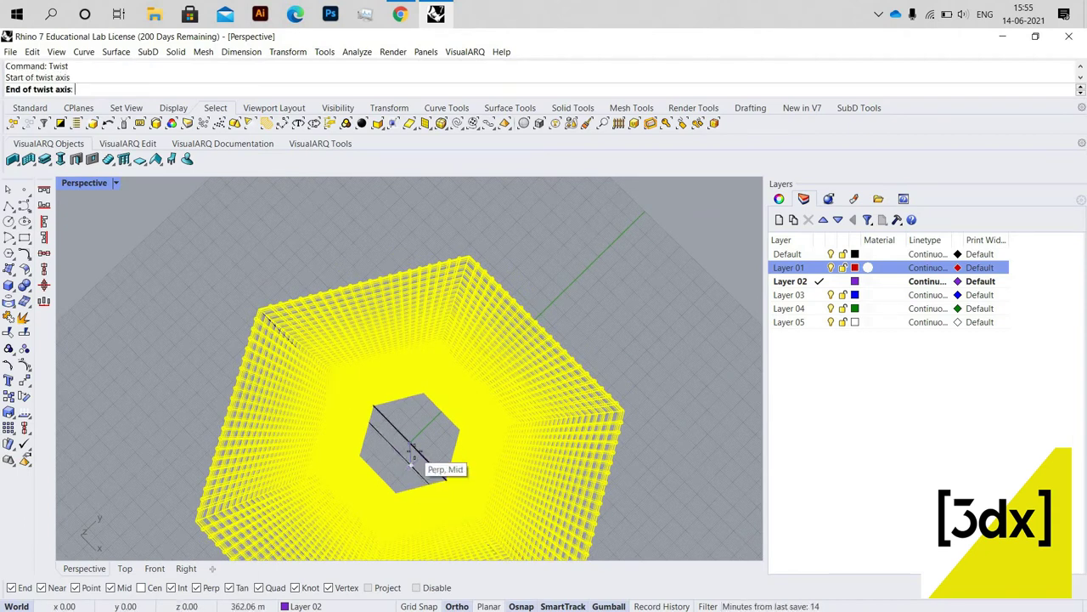
click(413, 466)
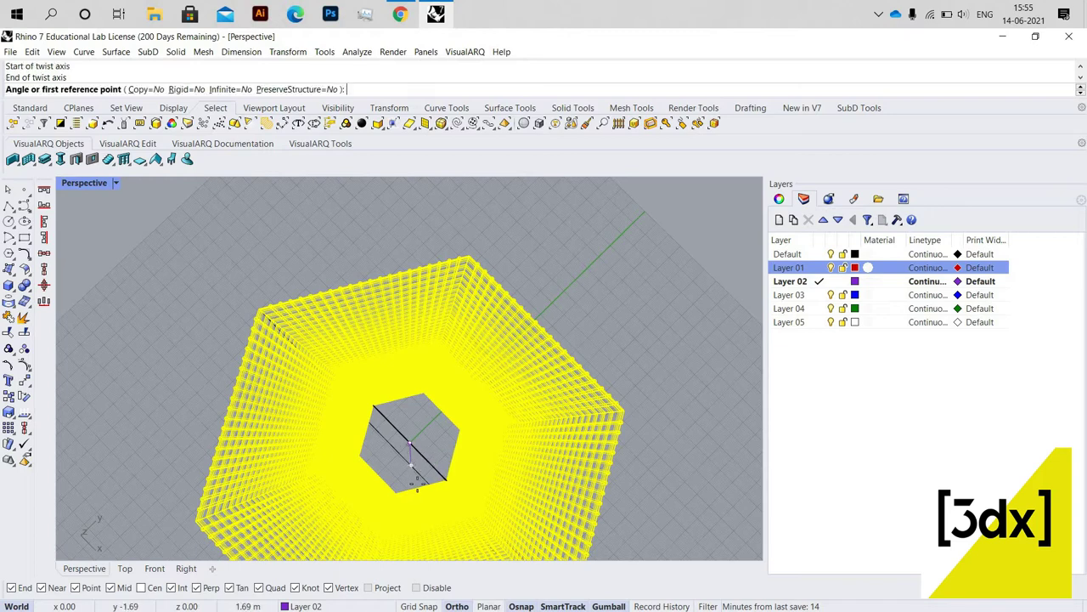
- Twist the tower by 120 degrees about the axis, picking the two angle reference points at its base
scroll(425, 476, down, 3)
right_drag(437, 485, 448, 541)
click(385, 513)
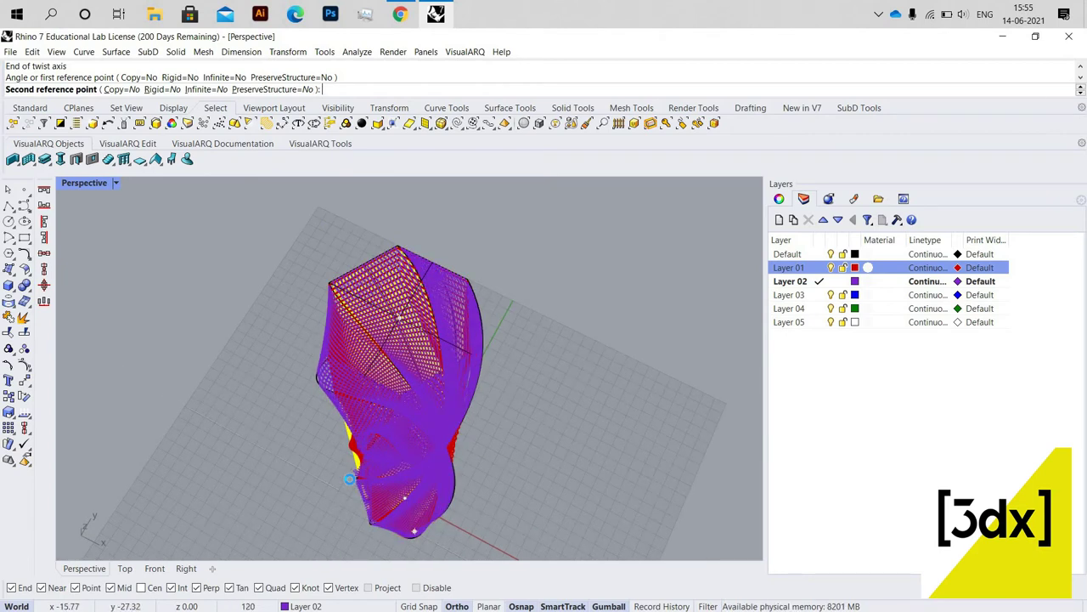
click(373, 519)
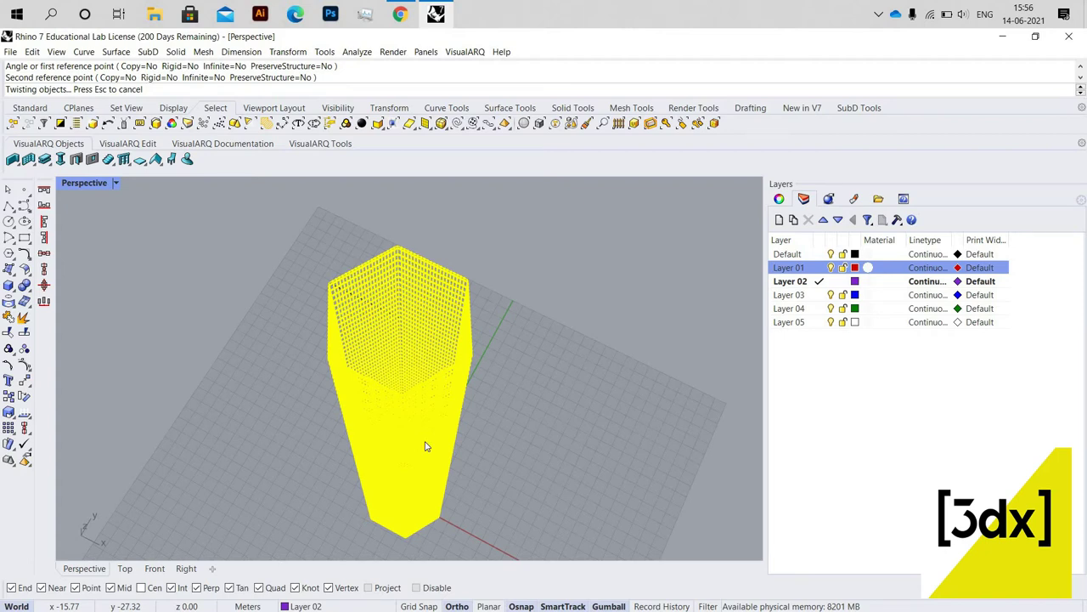
- Examine the twisted tower as a whole and the inside of its open top
right_drag(430, 353, 421, 396)
scroll(365, 332, down, 5)
click(420, 397)
scroll(416, 397, up, 6)
right_drag(242, 362, 373, 385)
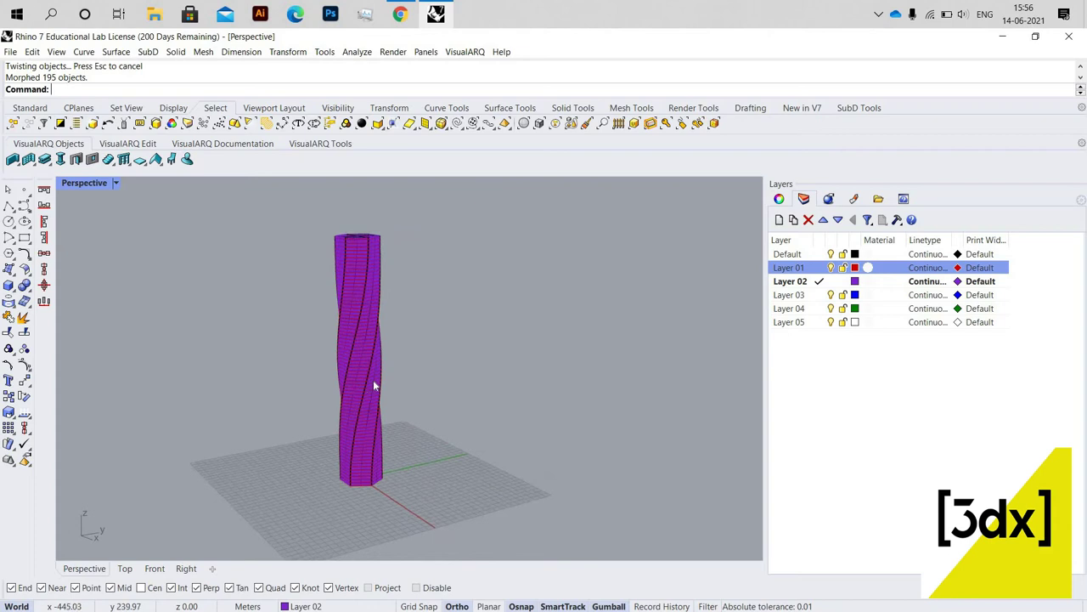
scroll(380, 248, up, 5)
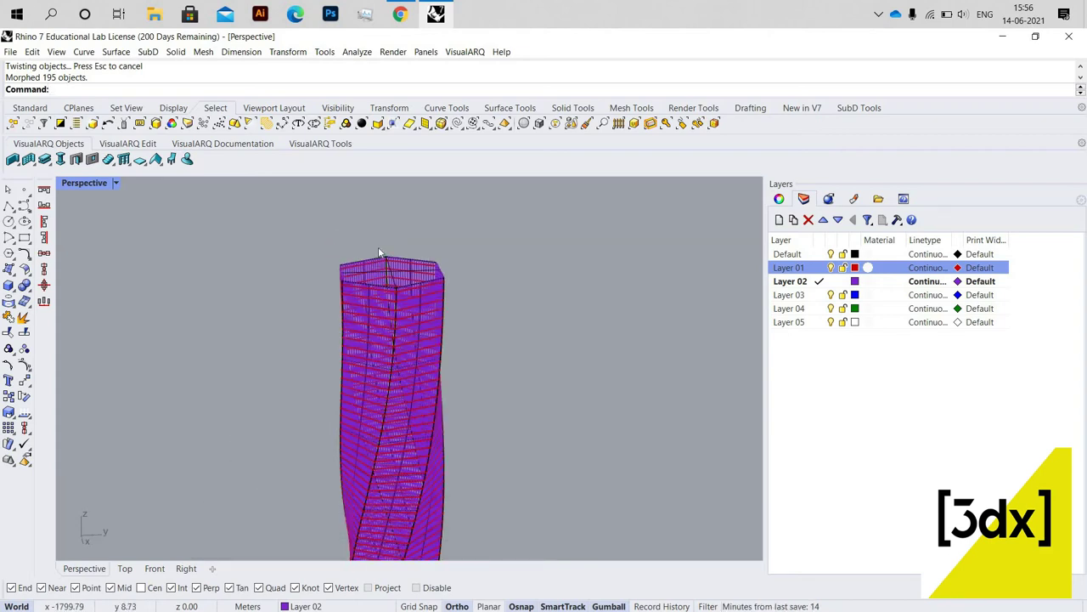
scroll(505, 425, down, 8)
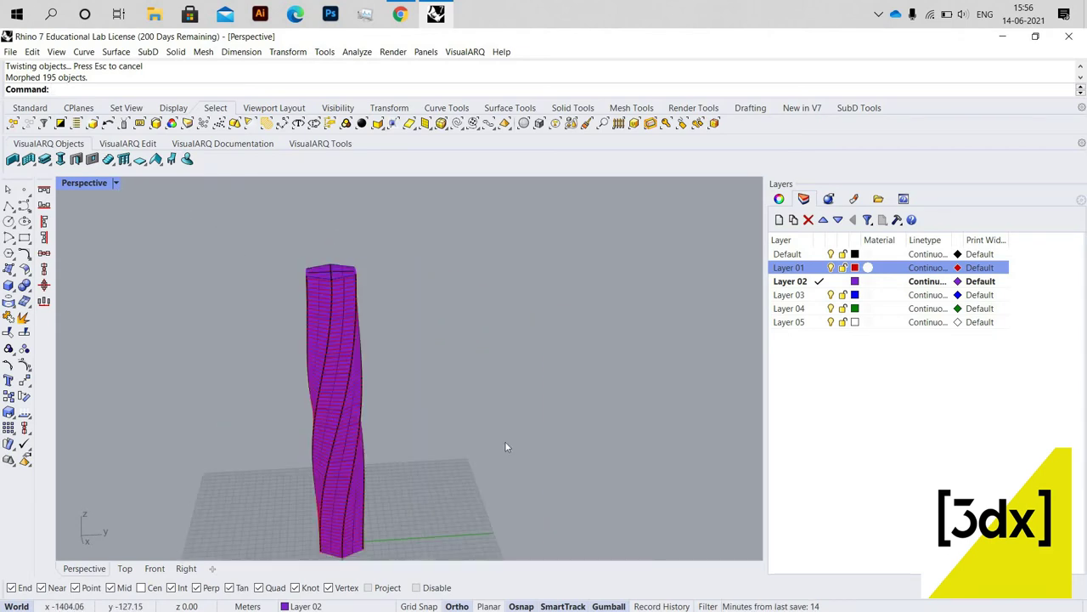
scroll(455, 419, up, 3)
right_drag(454, 419, 331, 468)
scroll(508, 390, up, 8)
scroll(340, 467, up, 5)
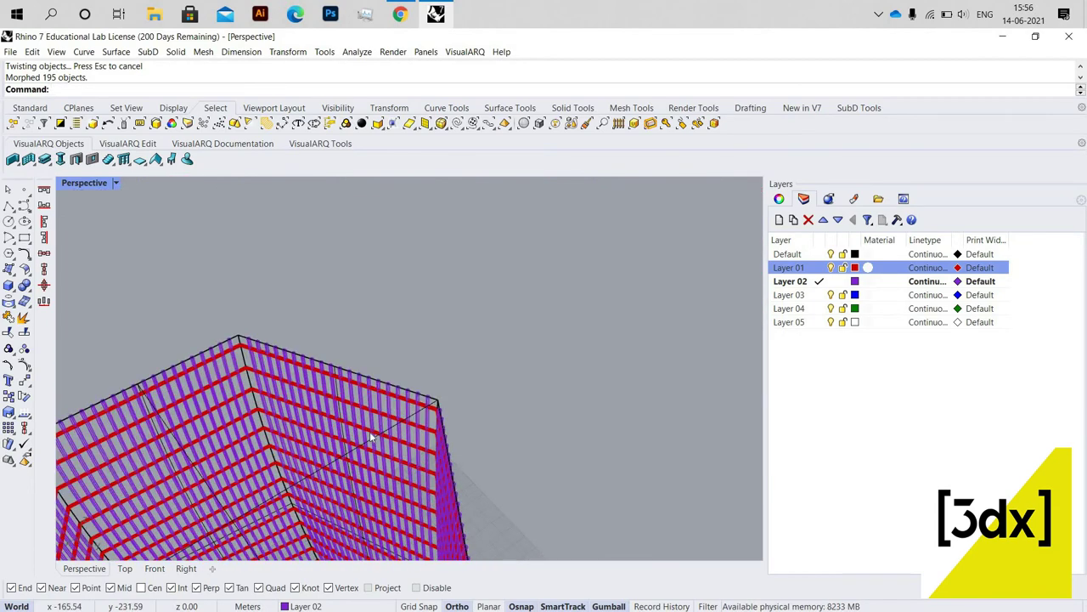
click(357, 442)
scroll(375, 450, down, 4)
scroll(396, 378, up, 4)
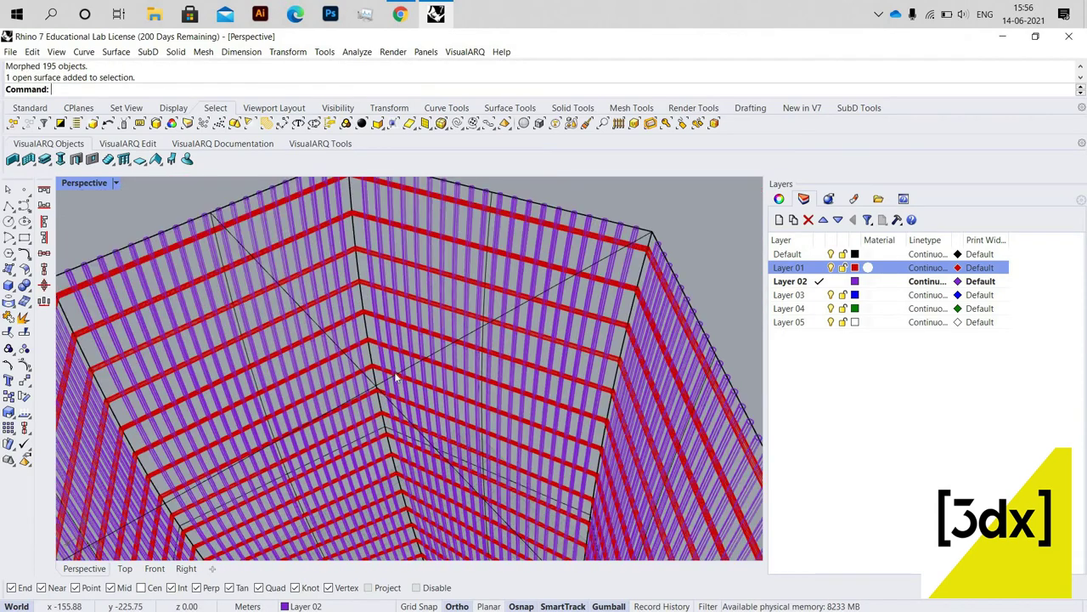
click(401, 450)
click(437, 415)
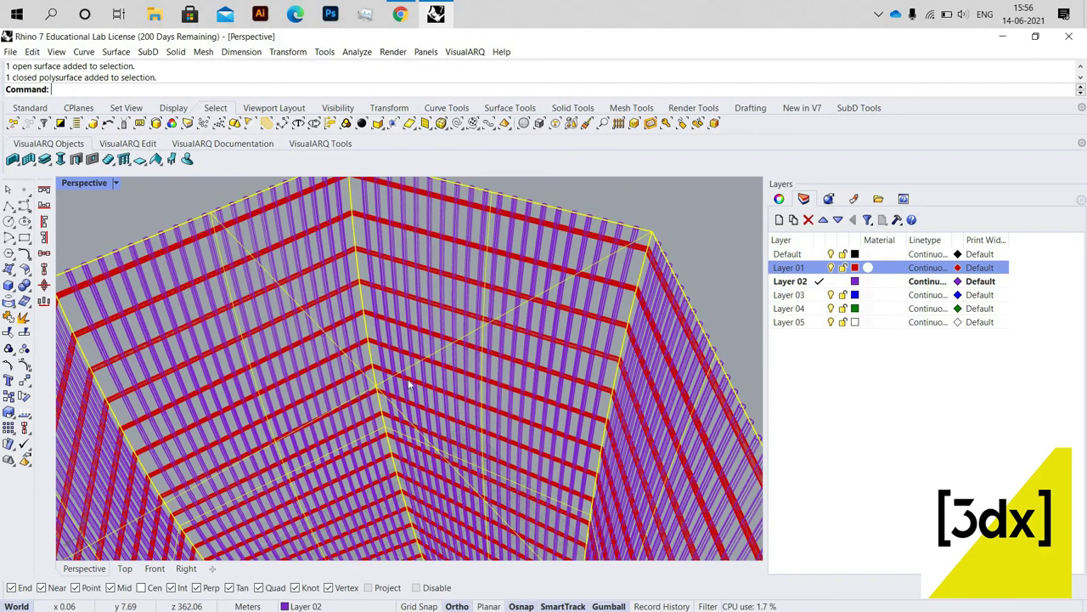
scroll(427, 393, down, 5)
right_drag(437, 357, 467, 354)
key(Escape)
scroll(452, 348, up, 2)
scroll(474, 340, up, 3)
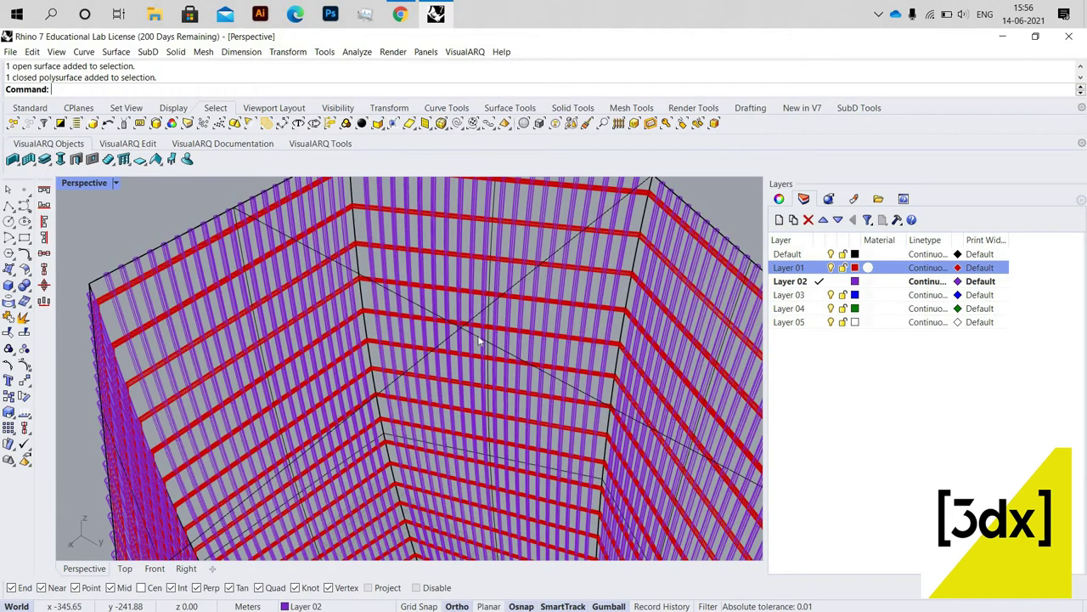
click(479, 338)
scroll(450, 333, down, 4)
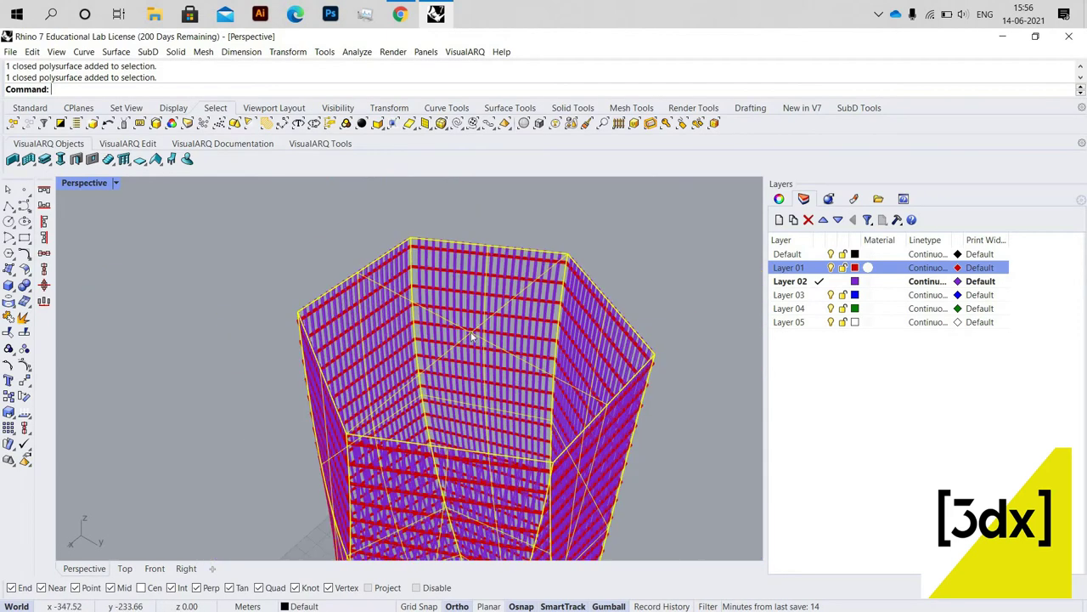
scroll(482, 343, up, 4)
key(Escape)
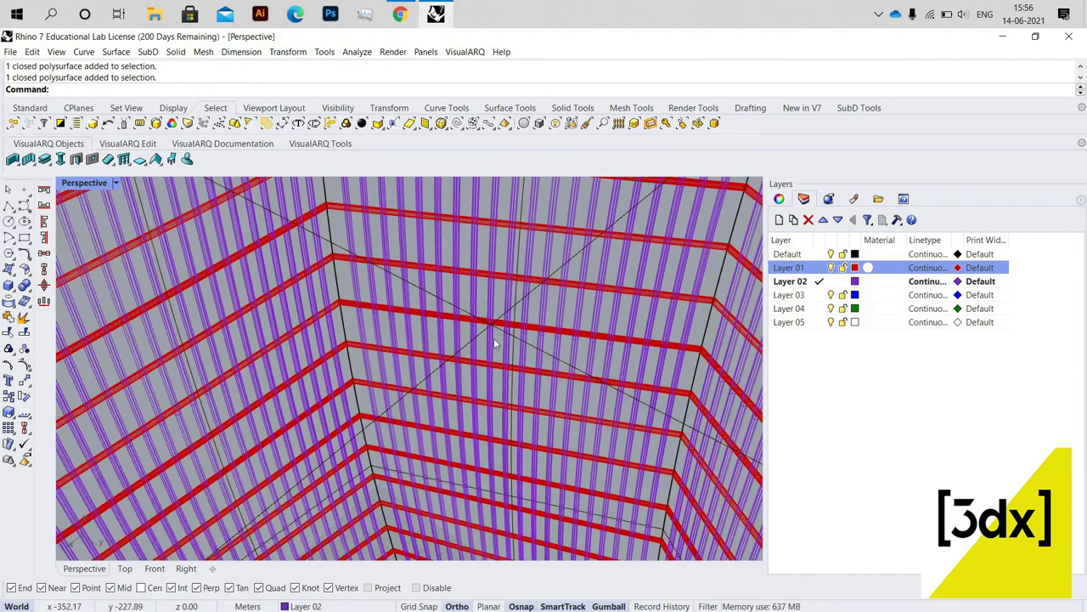
- Draw a vertical line through the tower's centre from the top diagonal's midpoint to the base diagonal's midpoint
key(Return)
right_drag(483, 384, 424, 526)
scroll(471, 504, down, 5)
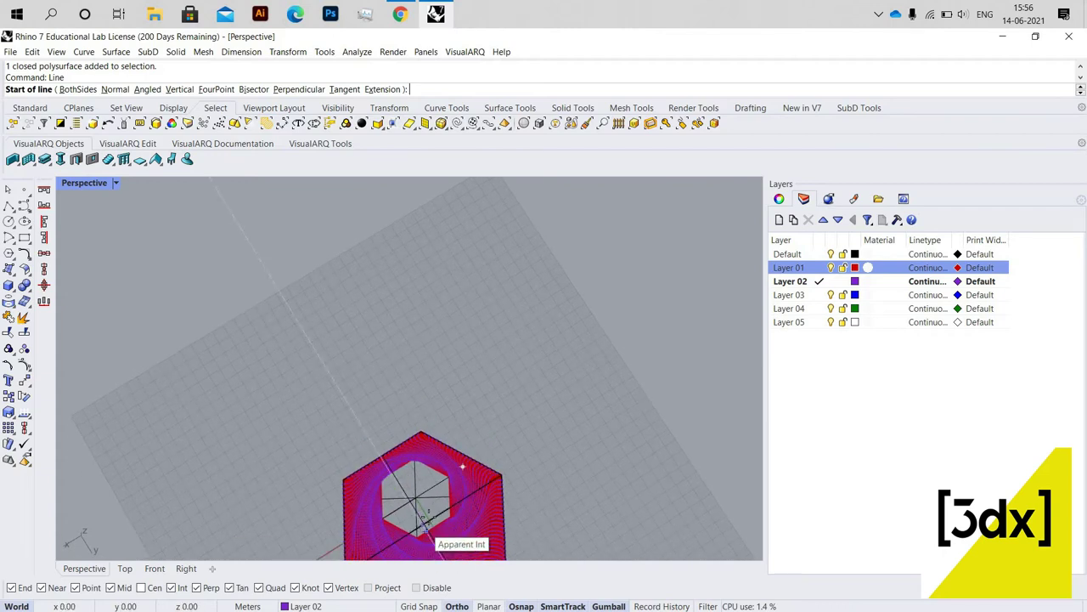
scroll(425, 525, up, 4)
click(429, 520)
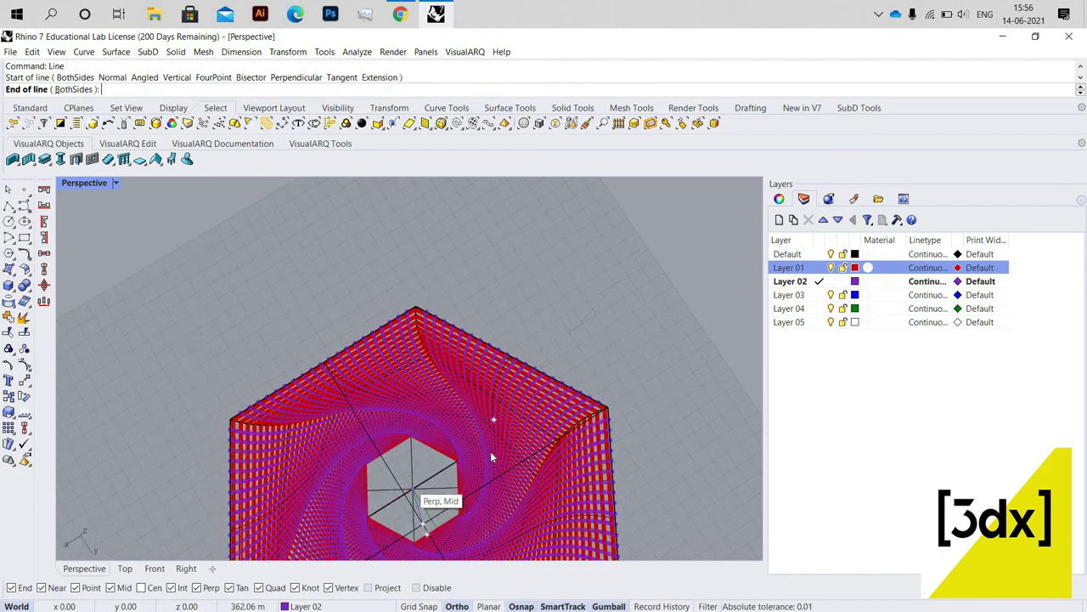
click(413, 488)
- Select the vertical centre line inside the tower and move it to the Default layer
scroll(492, 445, down, 4)
mouse_move(490, 438)
right_down()
mouse_move(453, 357)
mouse_move(416, 385)
mouse_move(439, 432)
mouse_move(501, 450)
right_up()
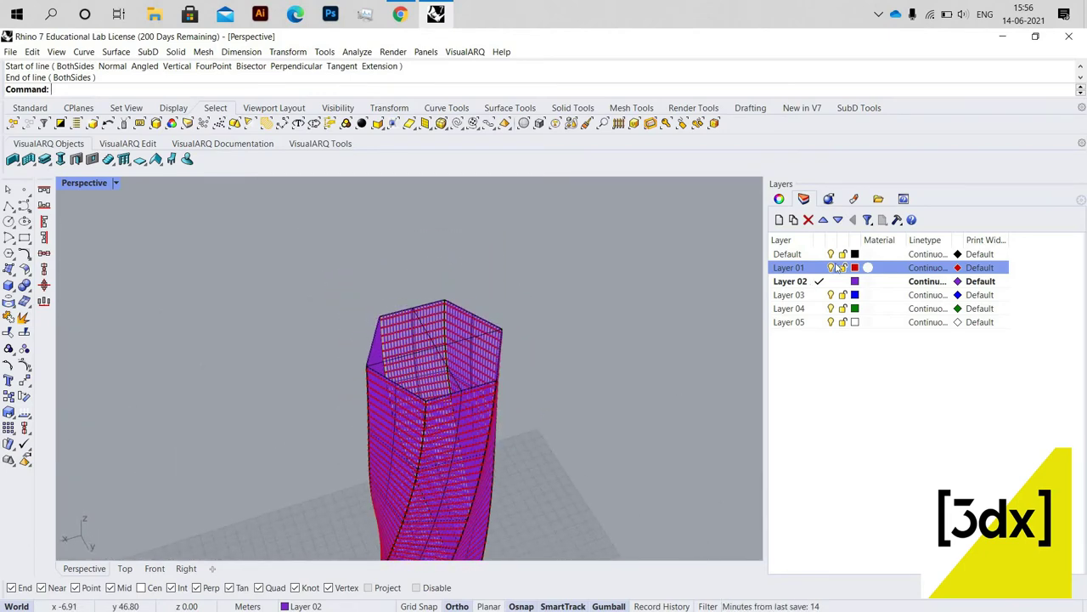
right_drag(482, 355, 546, 361)
scroll(410, 372, up, 5)
scroll(421, 335, down, 2)
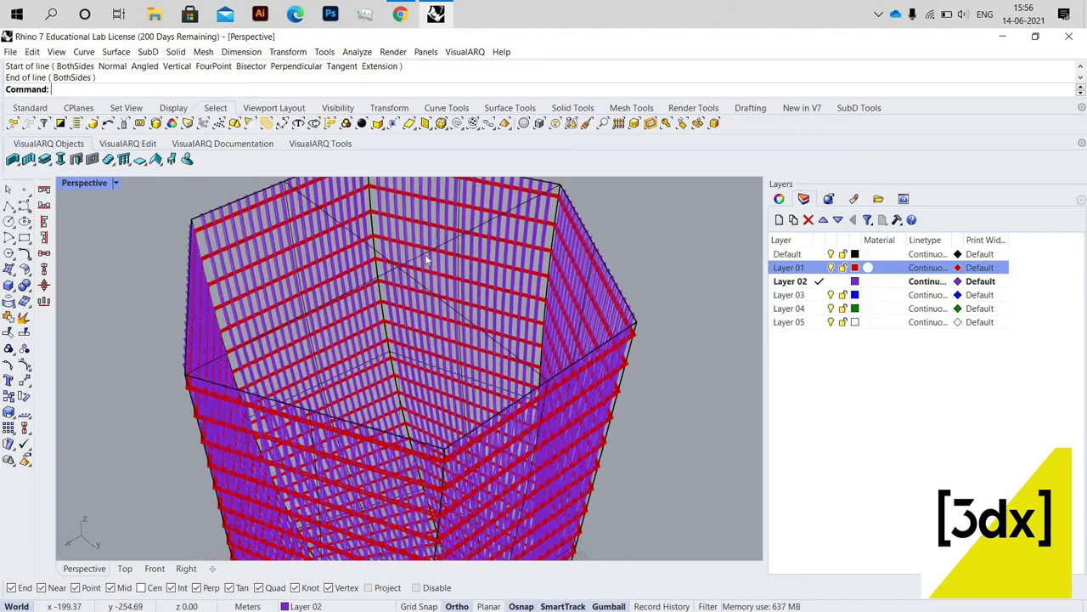
click(417, 254)
click(463, 284)
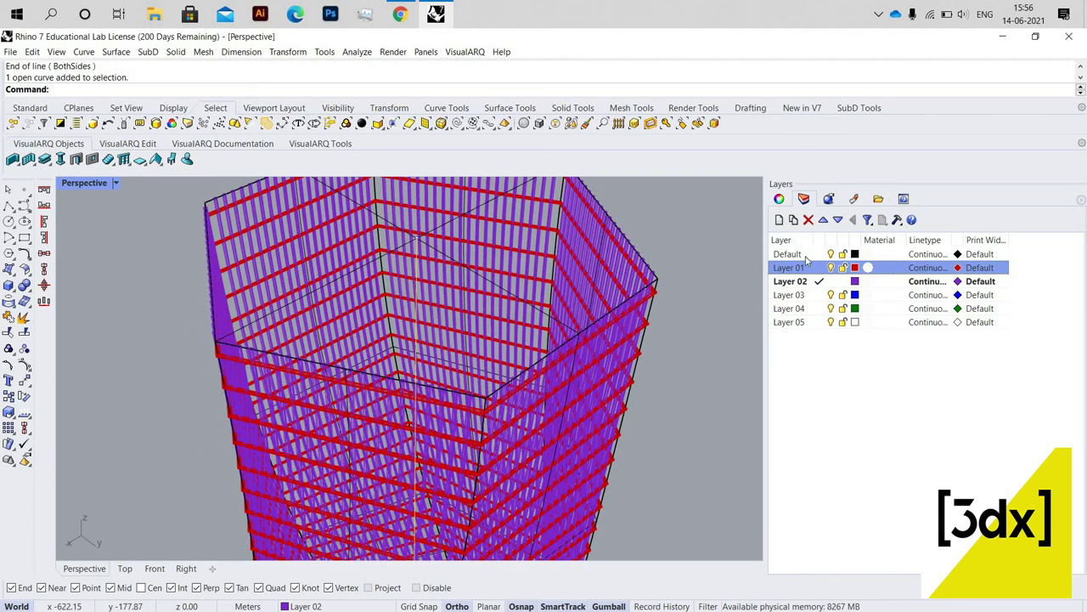
right_click(812, 254)
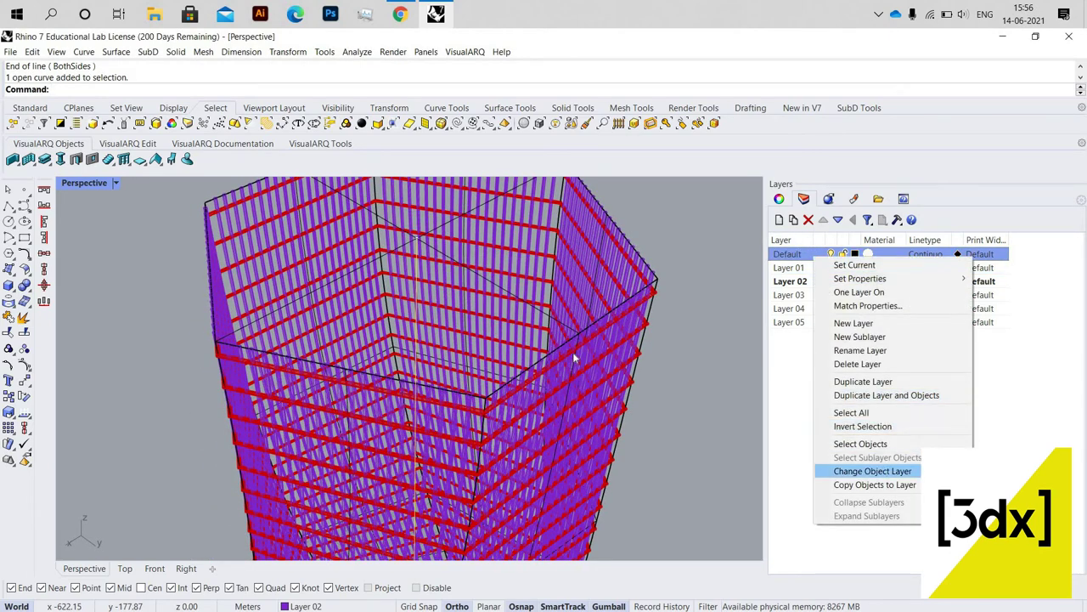
click(849, 470)
- Draw a large circle on the ground plane beside the twisted tower
scroll(499, 334, down, 5)
scroll(493, 323, up, 4)
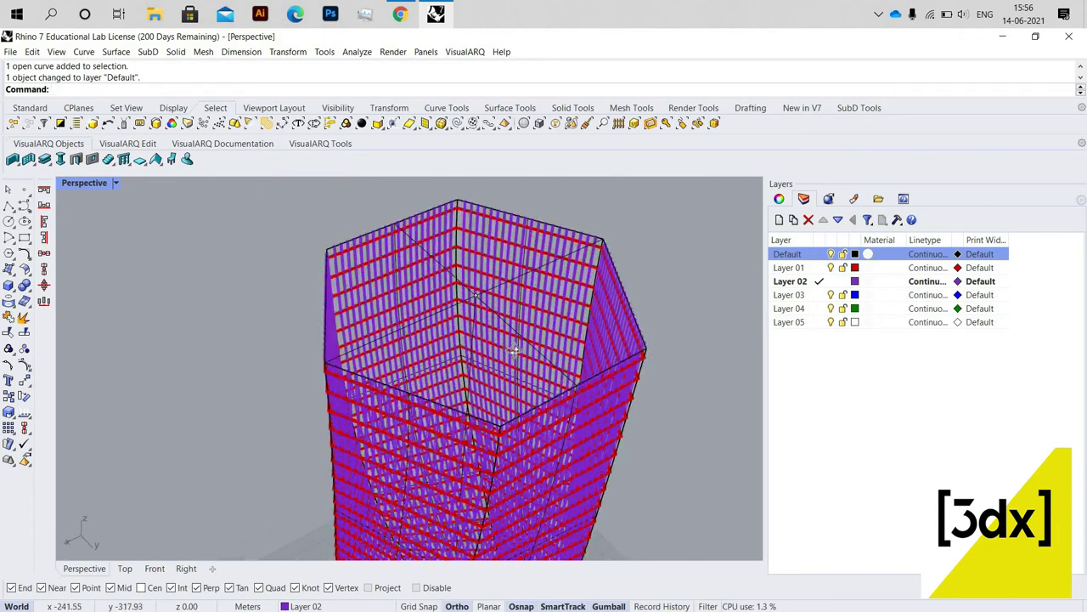
scroll(515, 347, down, 4)
right_drag(8, 299, 10, 310)
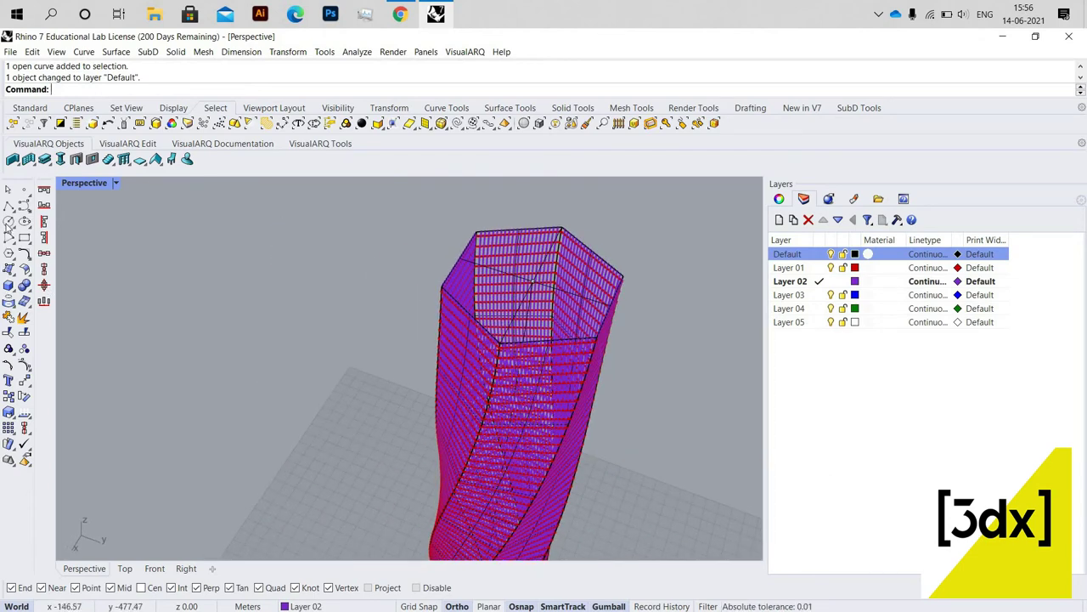
scroll(306, 376, down, 4)
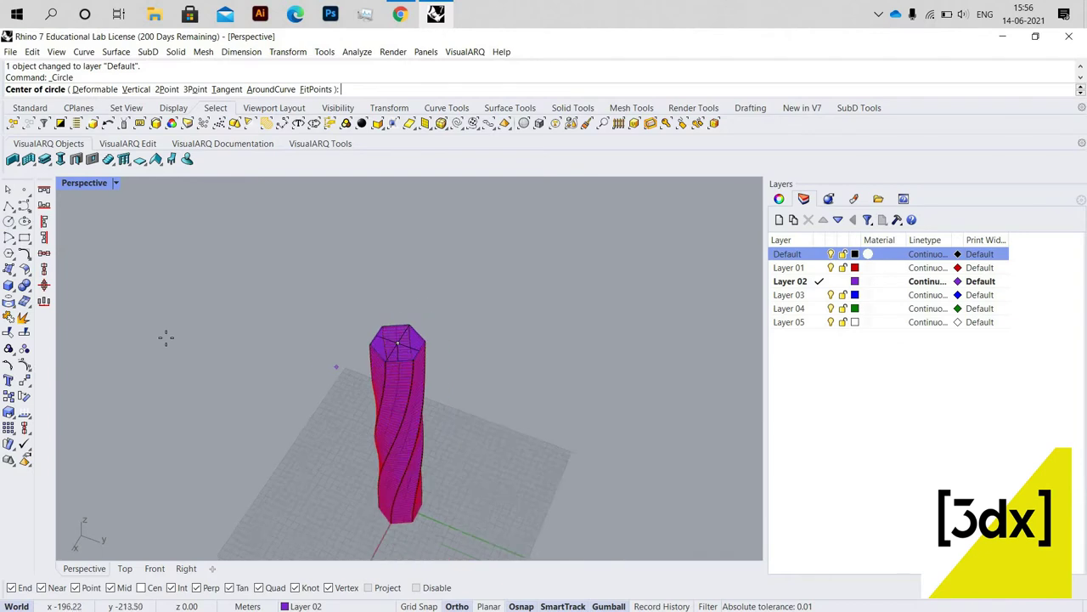
click(272, 431)
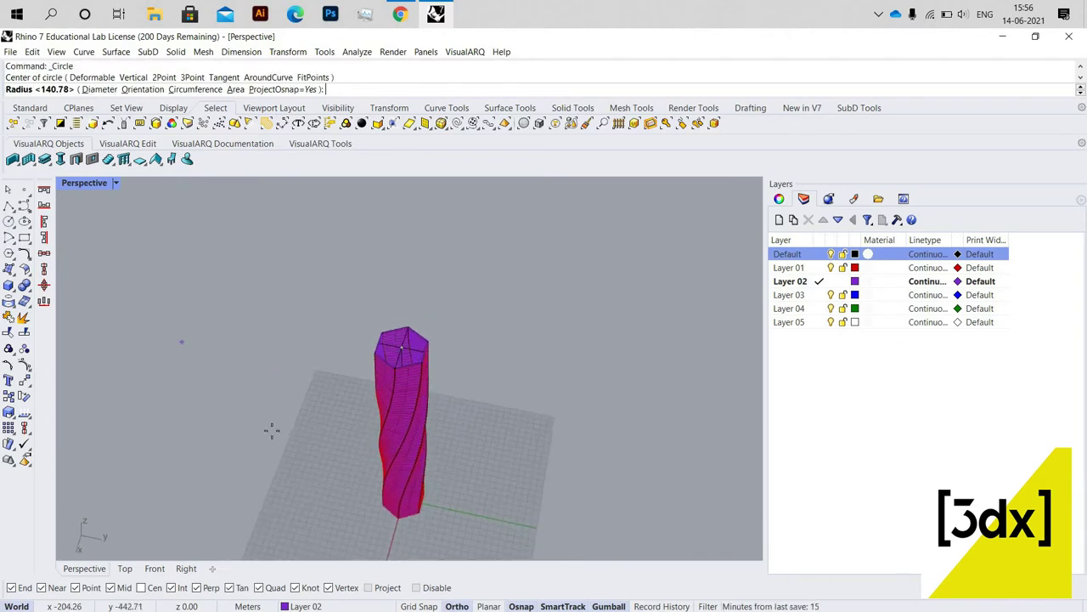
click(374, 421)
right_drag(373, 420, 416, 349)
scroll(365, 367, up, 5)
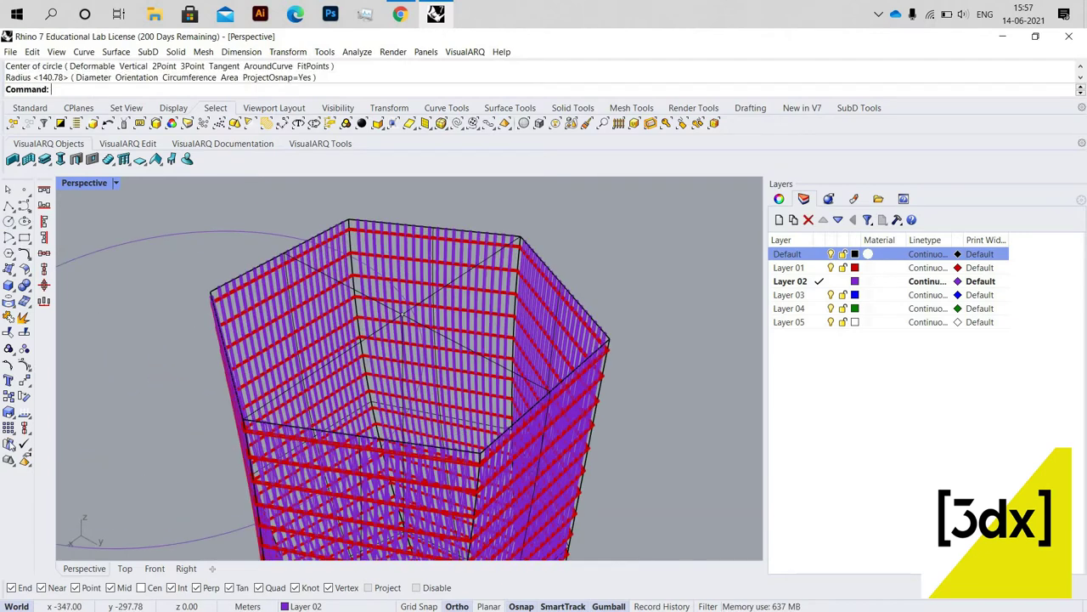
- Start the Flow along Curve command for the twisted tower
click(15, 450)
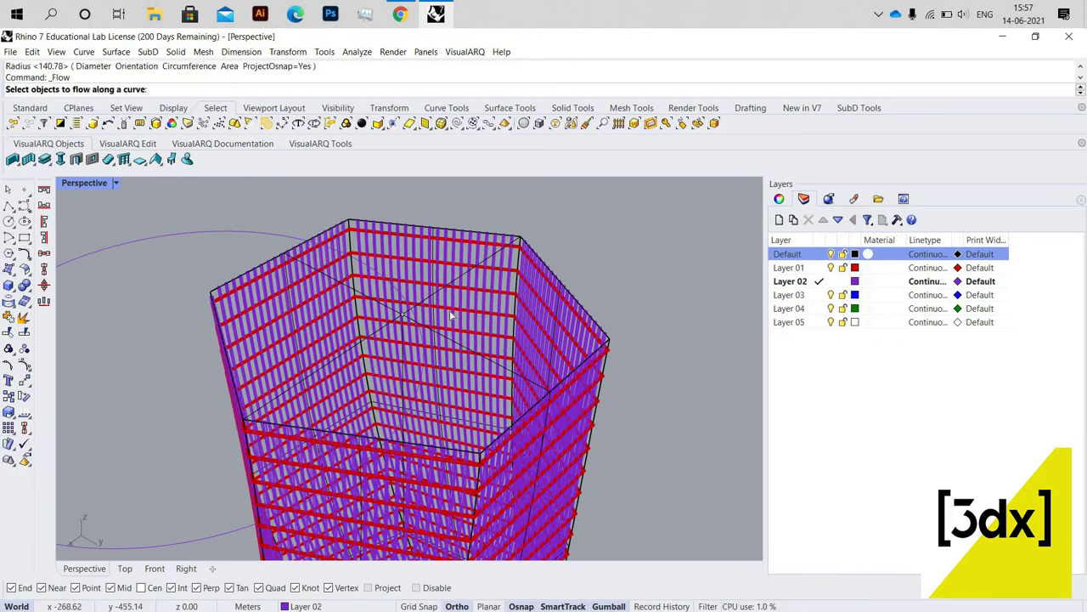
scroll(451, 305, down, 5)
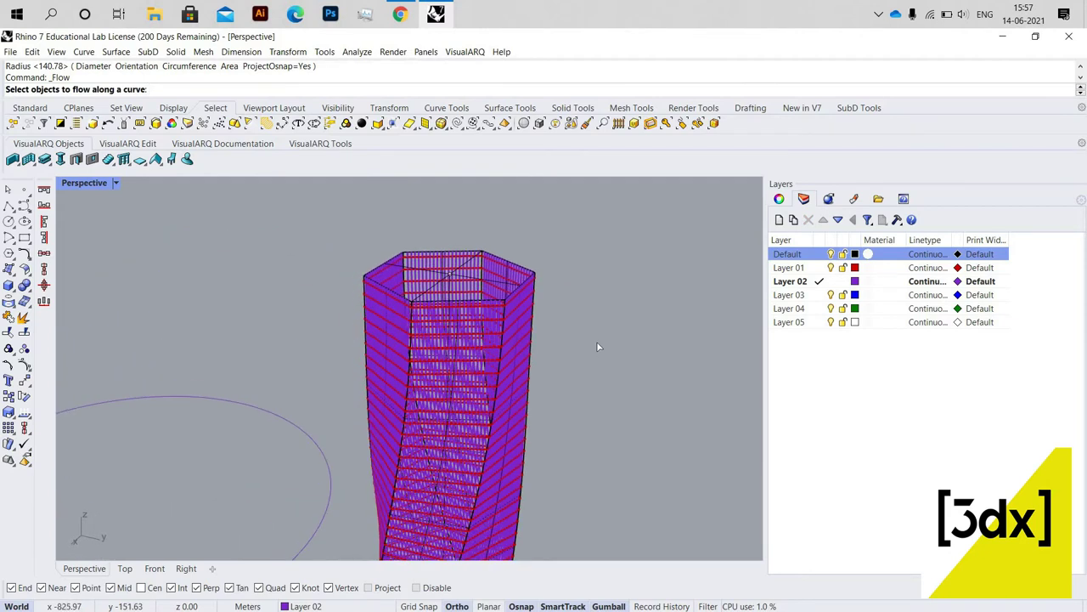
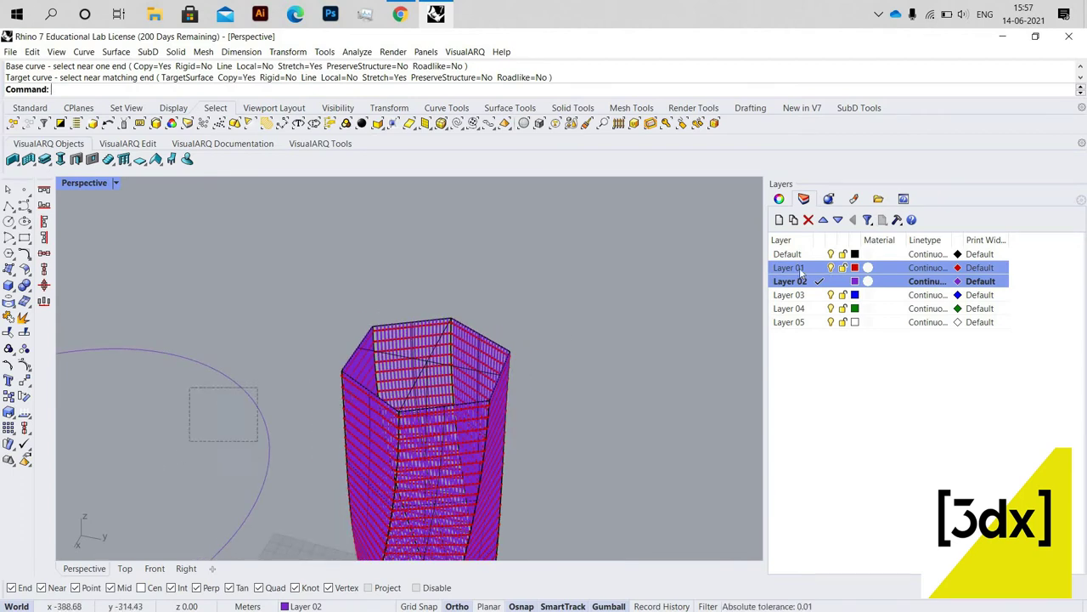
- Move the large circle beside the tower to the Default layer and deselect it
click(169, 354)
right_click(817, 254)
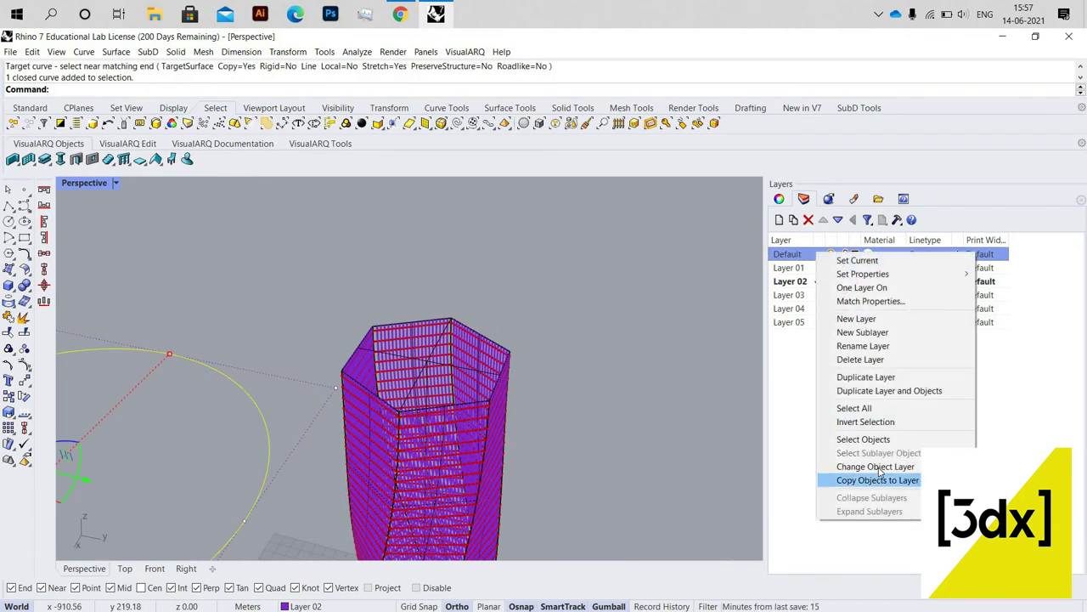
click(866, 464)
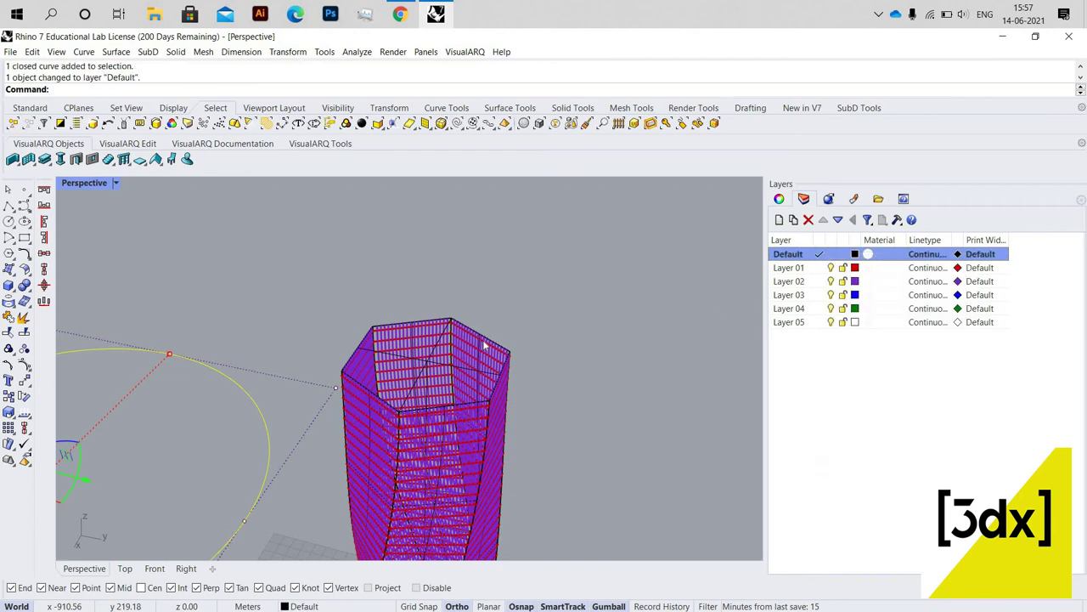
scroll(472, 363, down, 7)
click(413, 292)
right_drag(413, 292, 367, 274)
scroll(432, 319, up, 8)
scroll(434, 320, up, 3)
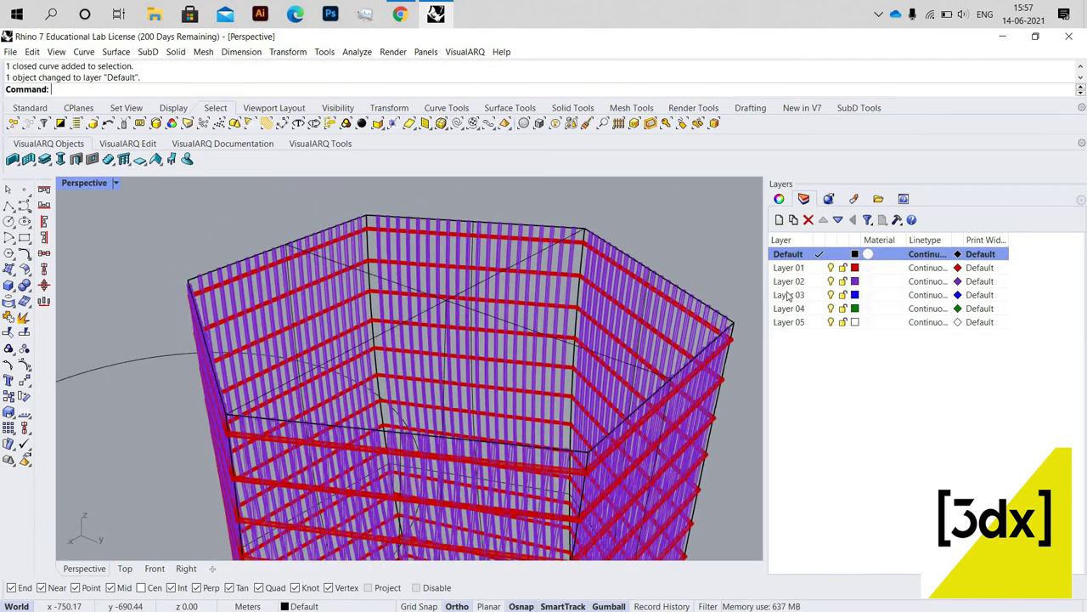
scroll(434, 319, down, 4)
click(819, 268)
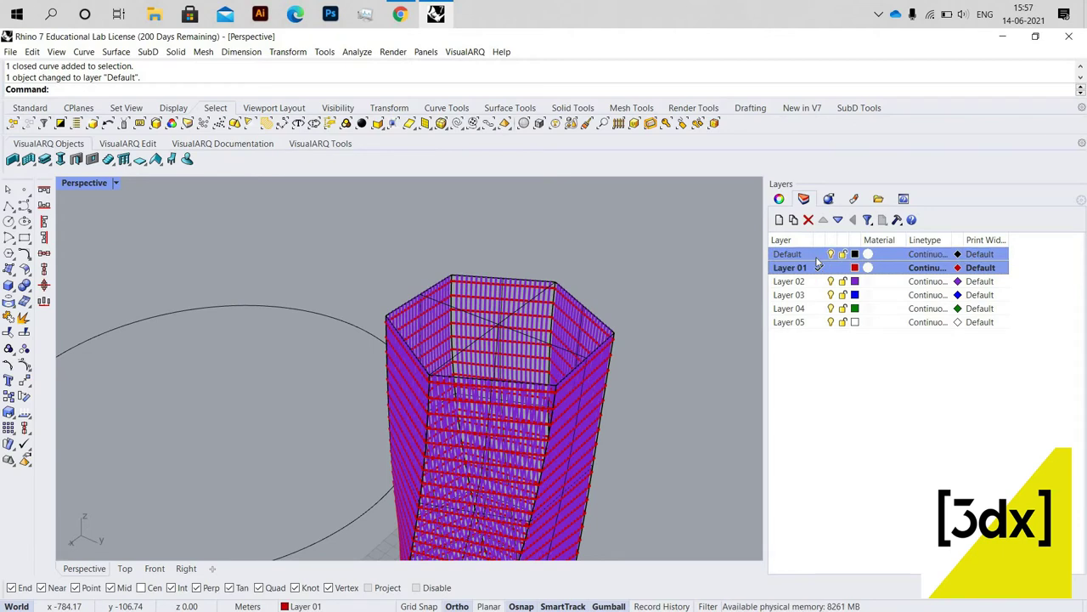
click(819, 255)
right_click(818, 270)
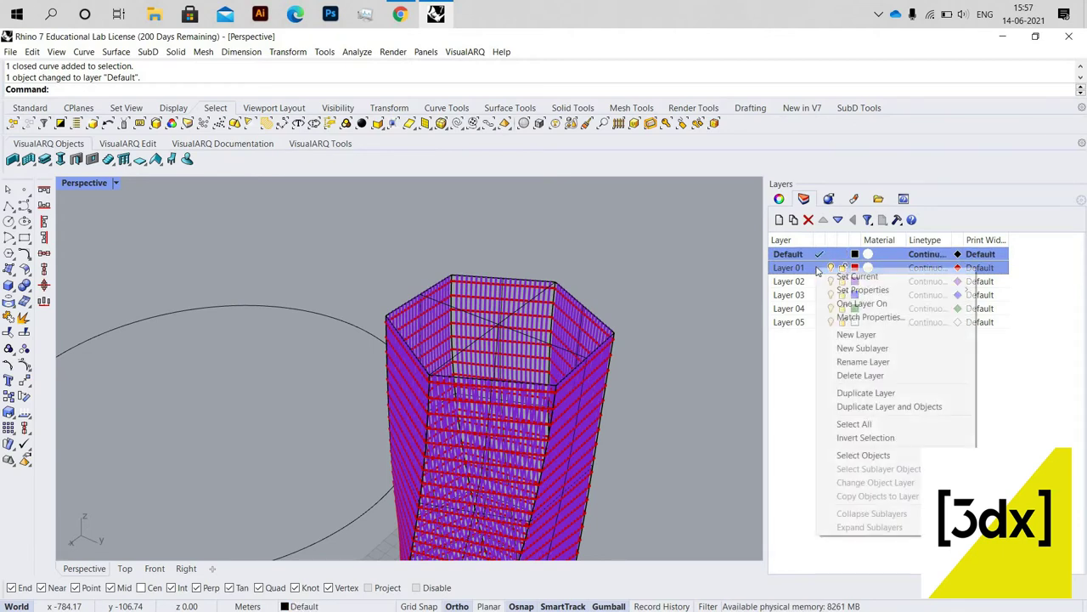
click(821, 272)
click(820, 255)
click(813, 275)
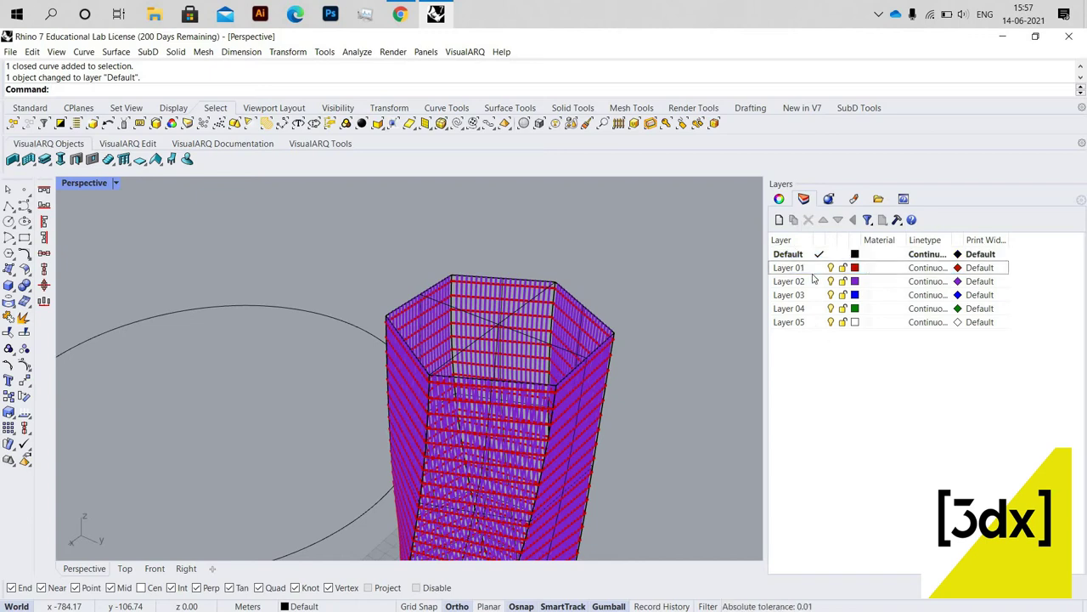
- Select all objects on Layer 01 and Layer 02, and add the tower's closed polysurface to the selection
right_click(822, 268)
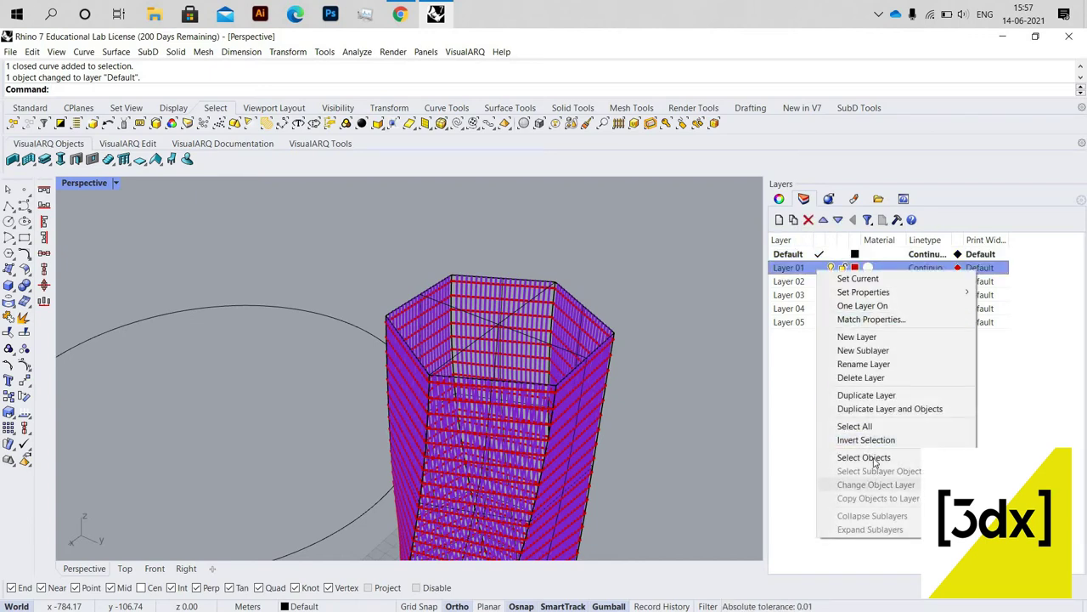
click(864, 458)
ctrl+click(816, 281)
right_click(815, 281)
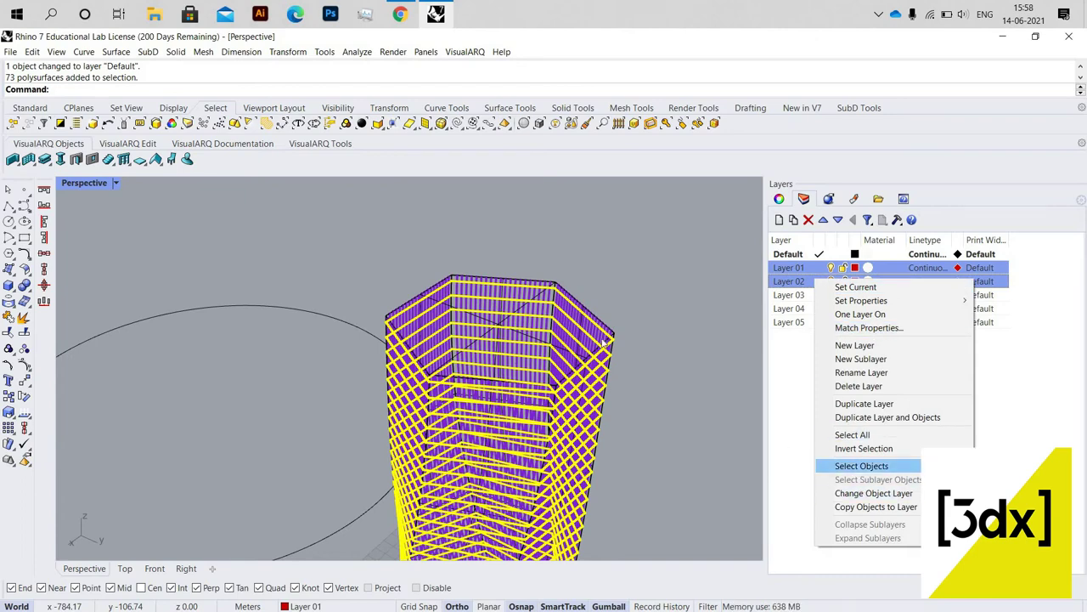
click(862, 466)
scroll(617, 315, up, 10)
shift+click(617, 311)
scroll(650, 285, down, 10)
scroll(527, 340, up, 6)
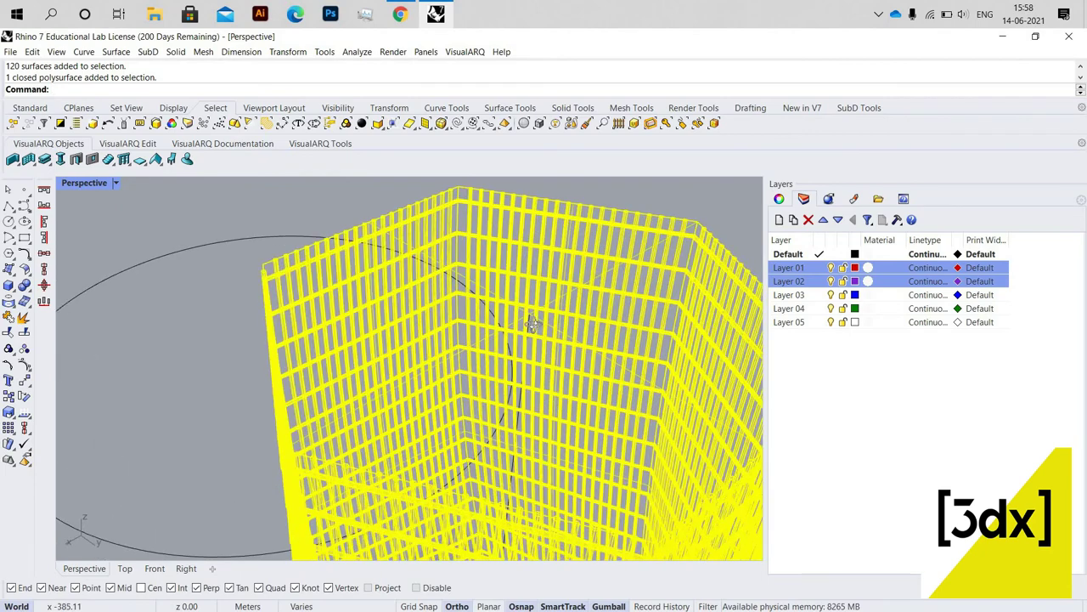
scroll(520, 344, down, 2)
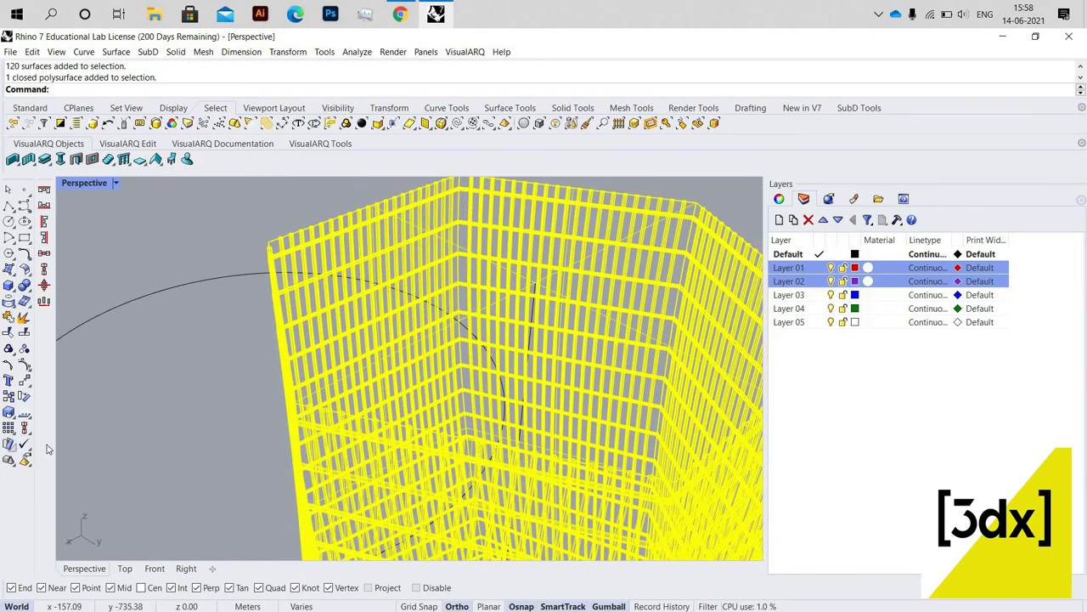
- Flow a stretched copy of the selected tower from its vertical centre line onto the circle with Flow along Curve
click(10, 445)
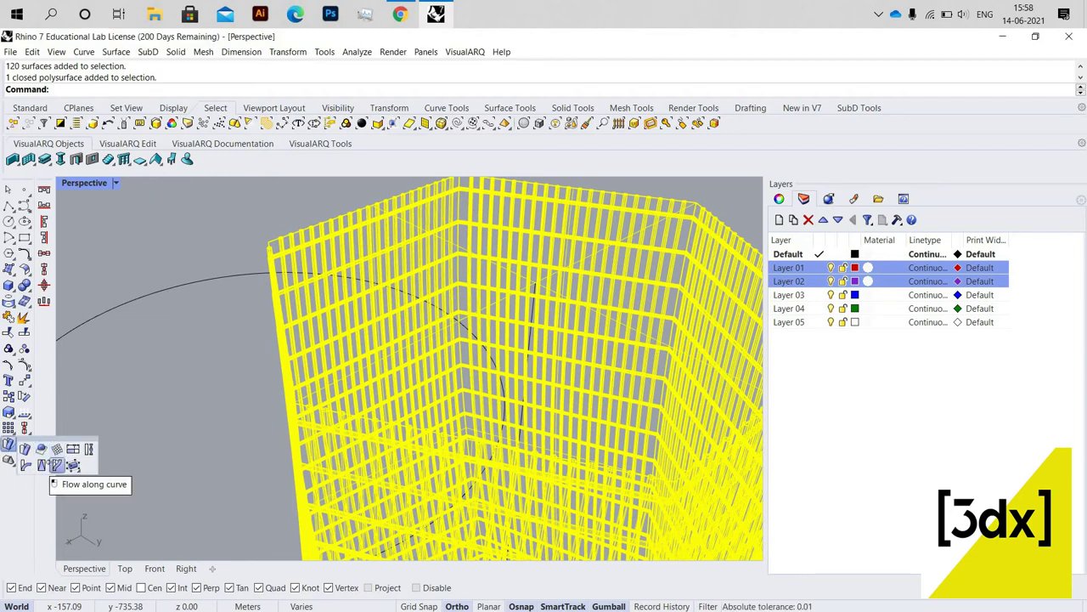
click(56, 465)
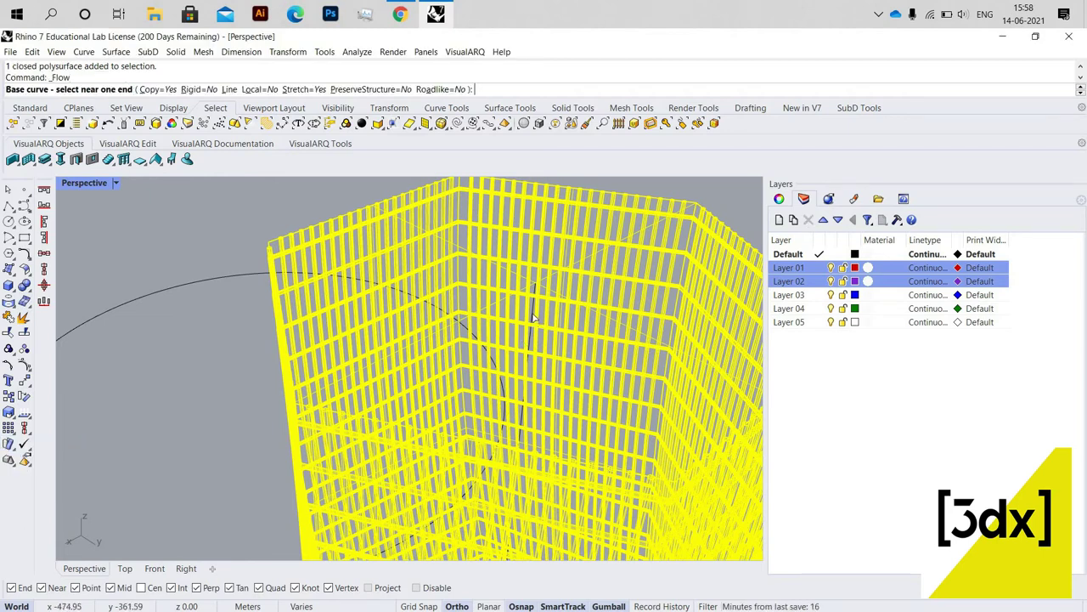
click(533, 317)
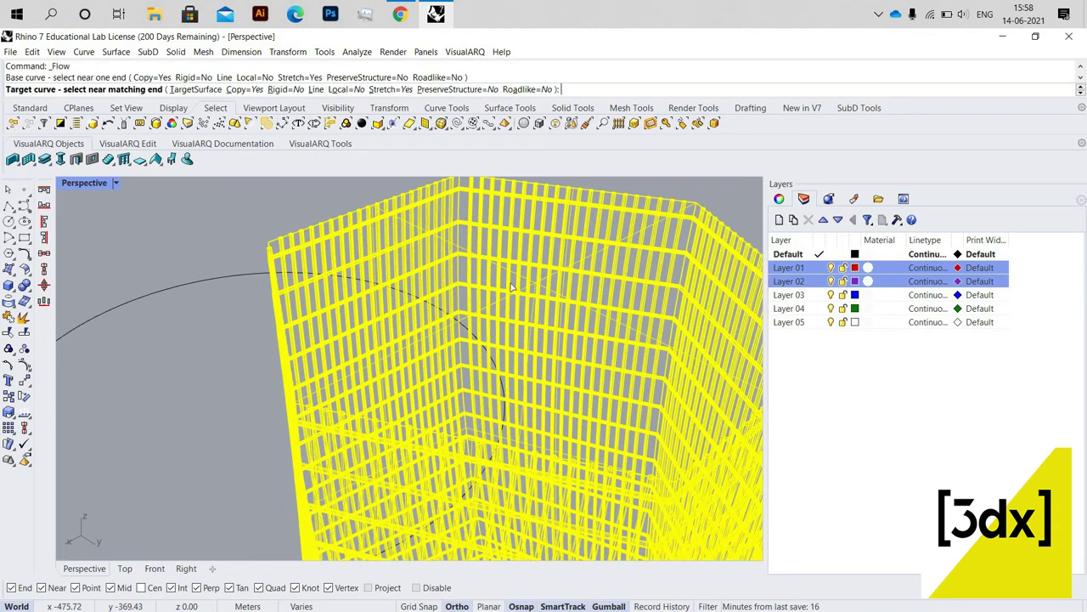
scroll(346, 248, down, 3)
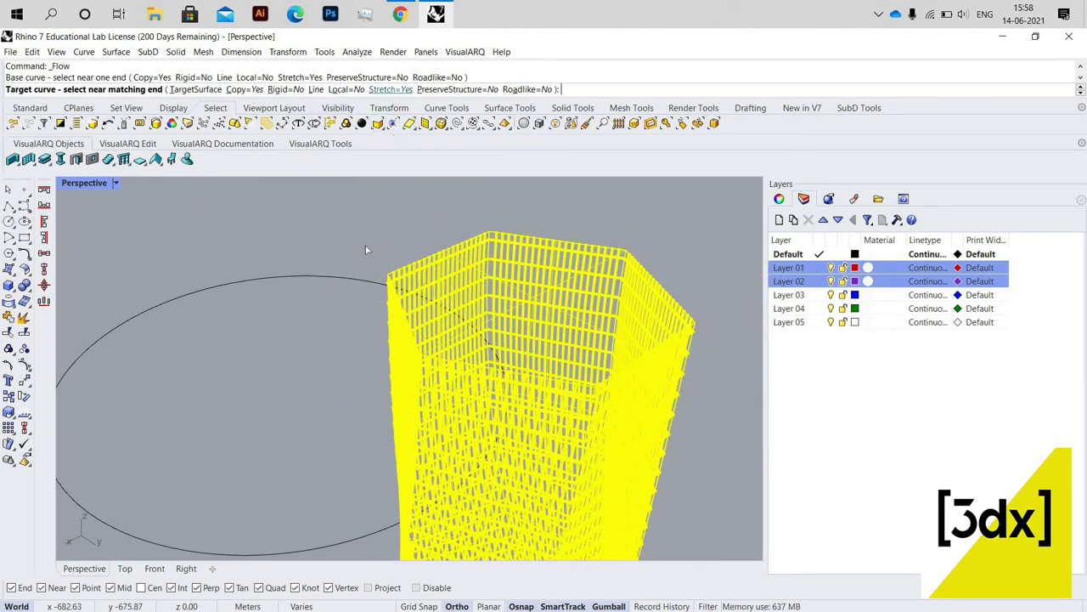
scroll(298, 271, down, 3)
click(305, 270)
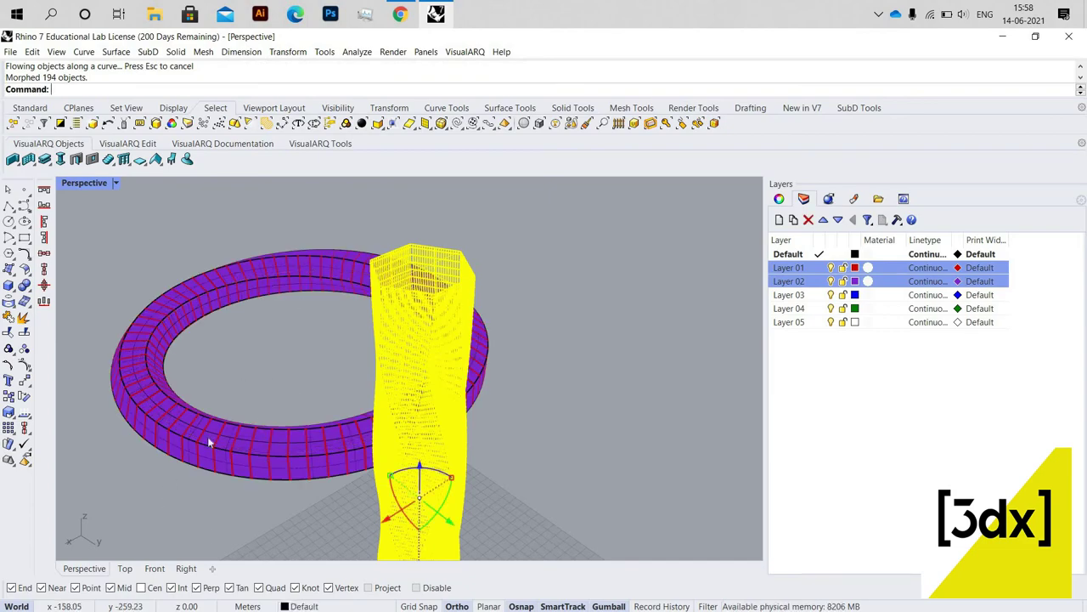
- Set the Perspective viewport's display mode to Shaded for the flowed ring
scroll(264, 441, up, 8)
scroll(267, 451, down, 1)
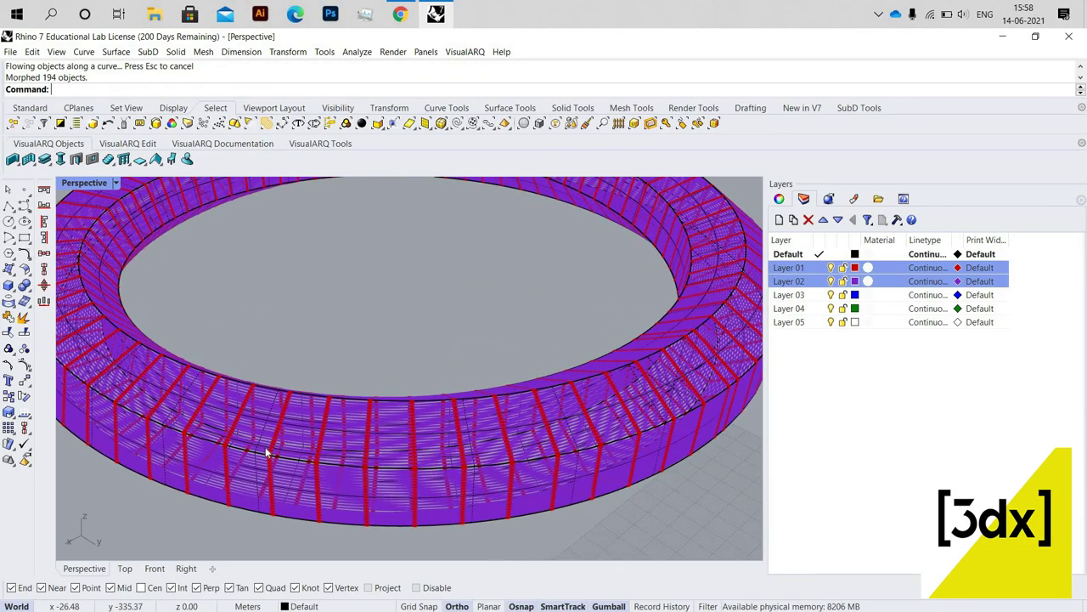
scroll(388, 417, up, 7)
right_drag(389, 417, 121, 191)
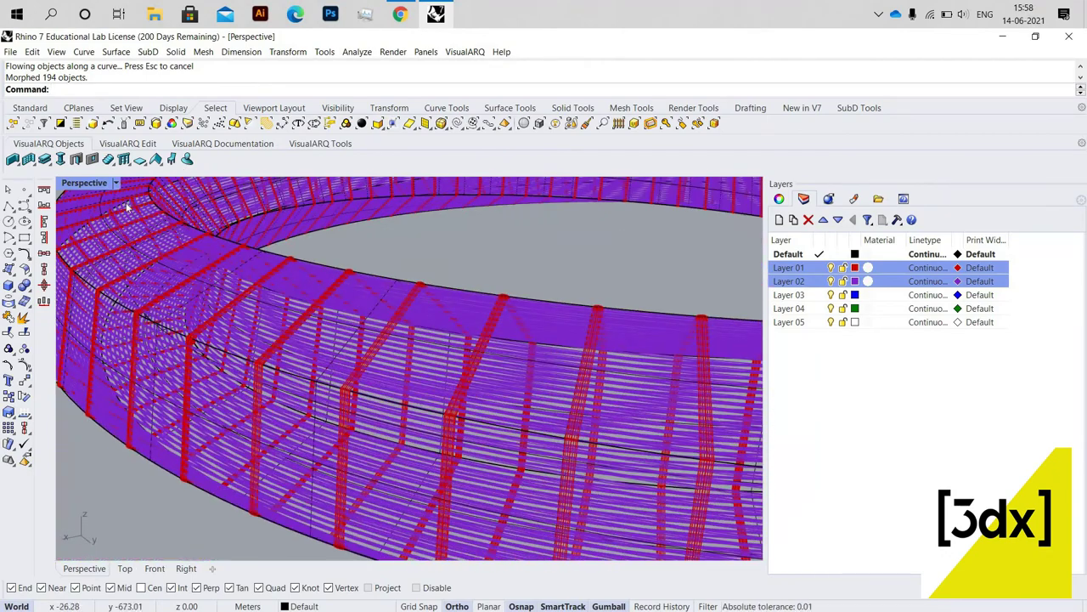
click(116, 182)
click(148, 208)
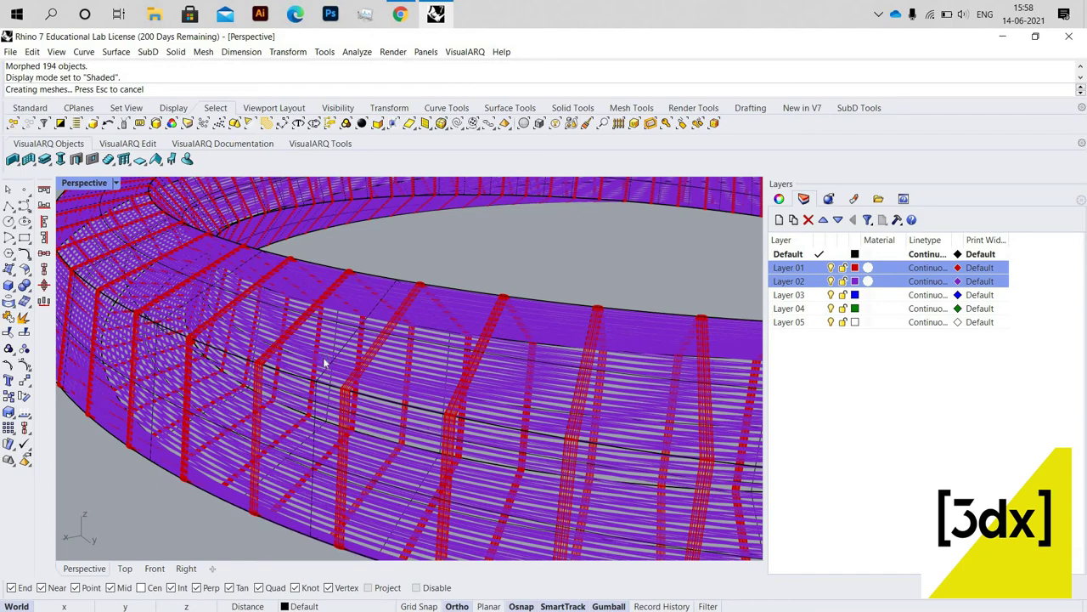
right_drag(349, 410, 363, 398)
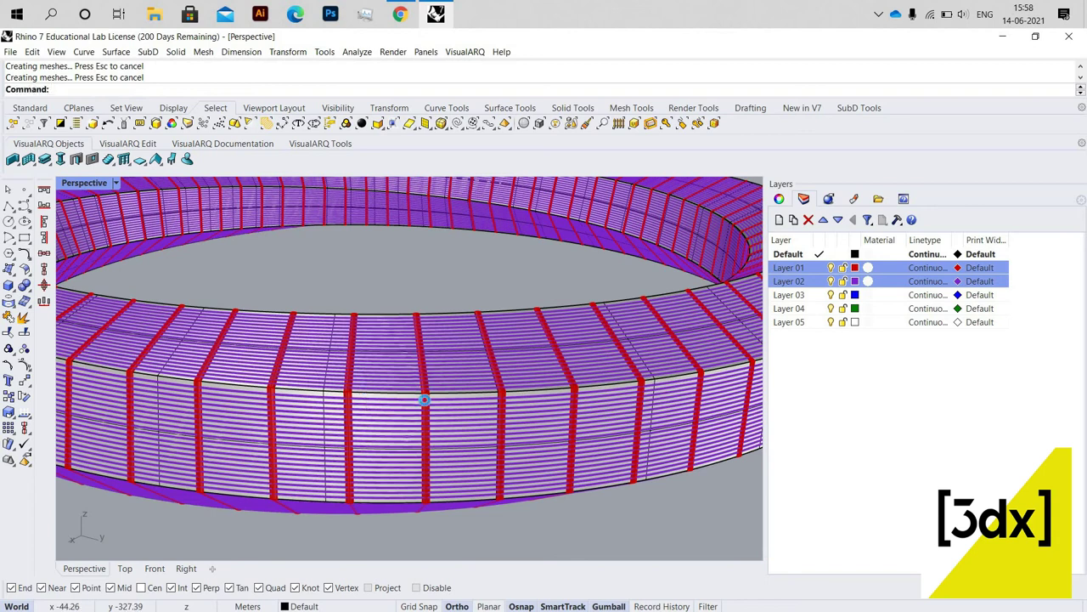
- Select the original upright tower together with its curves and hide it, leaving the ring shown
scroll(424, 399, down, 5)
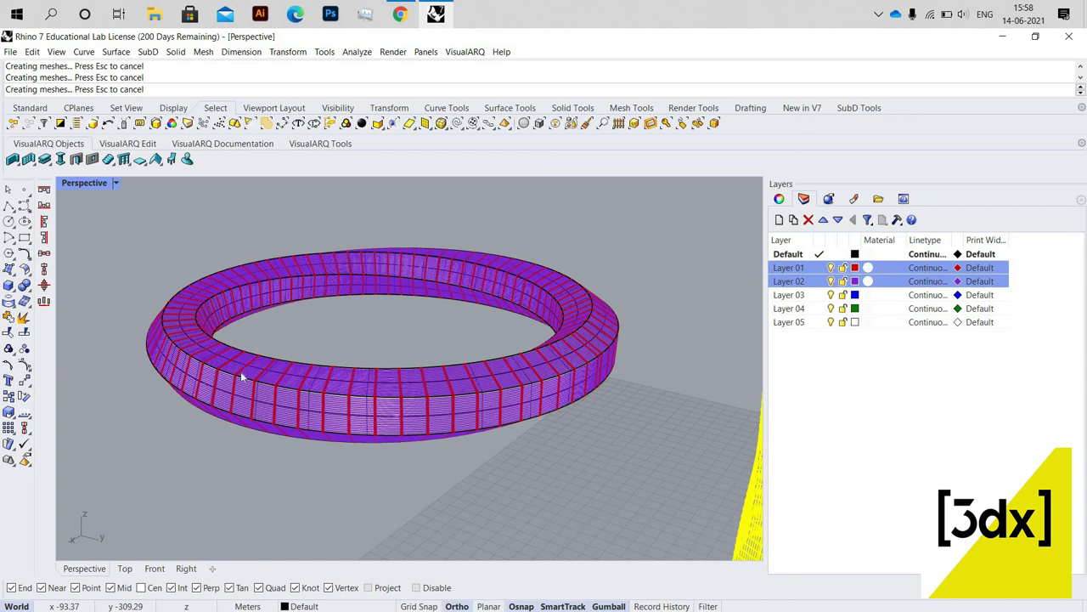
scroll(243, 377, down, 2)
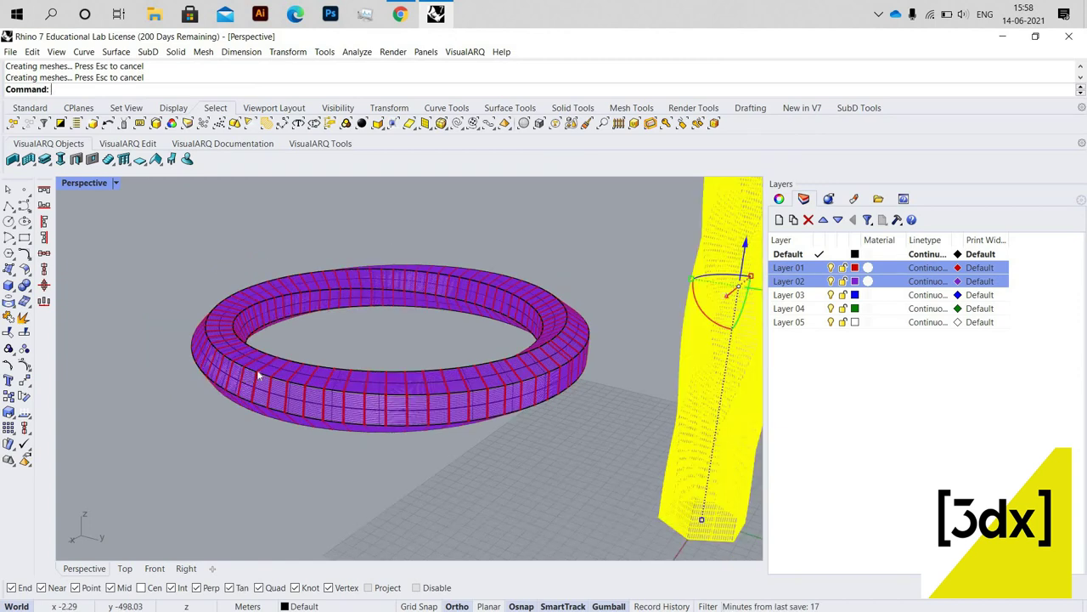
scroll(289, 356, down, 2)
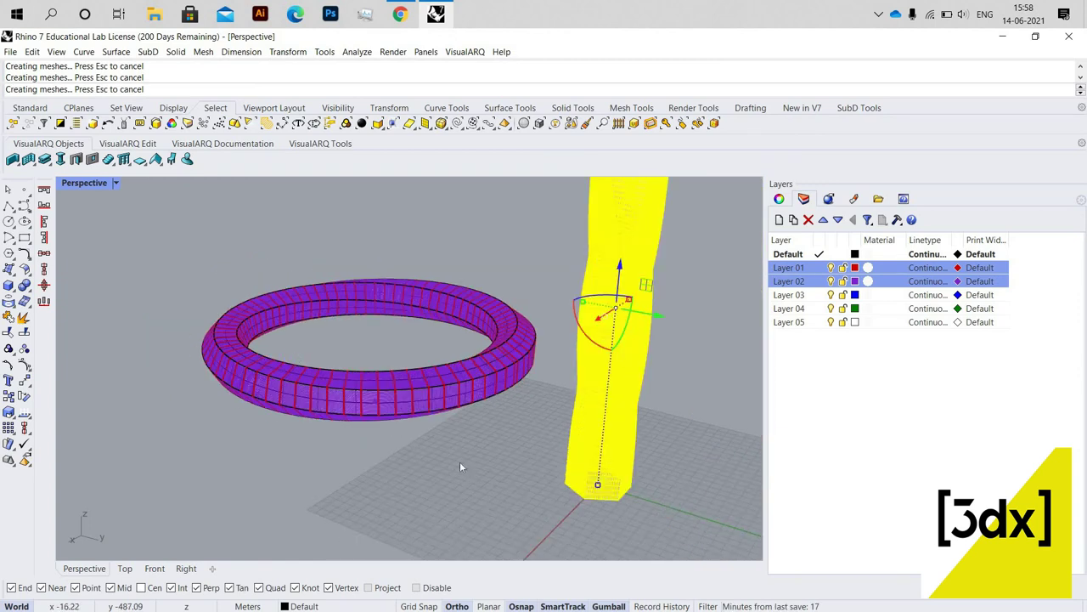
scroll(460, 466, down, 2)
click(576, 293)
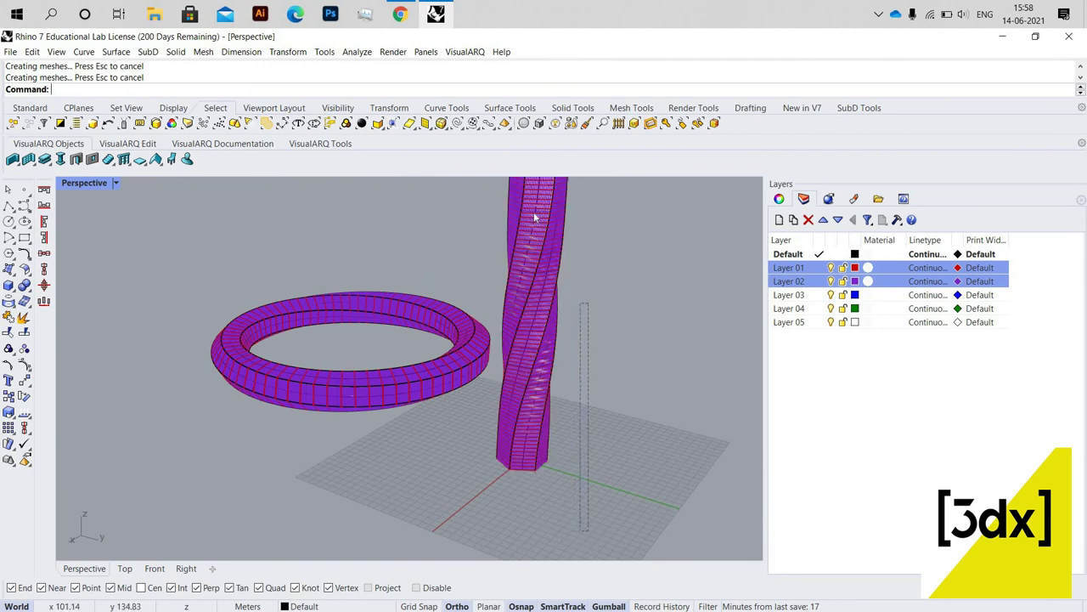
scroll(533, 218, down, 1)
click(517, 211)
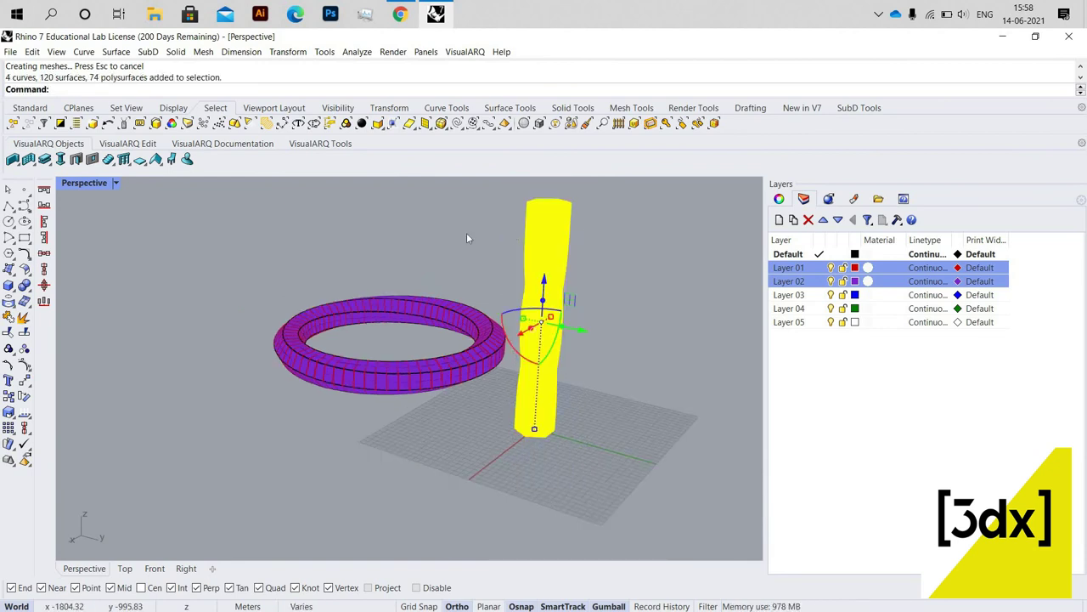
middle_click(480, 226)
click(481, 227)
- Examine the twisted ring's bands and pipes up close and from several angles
scroll(382, 383, up, 6)
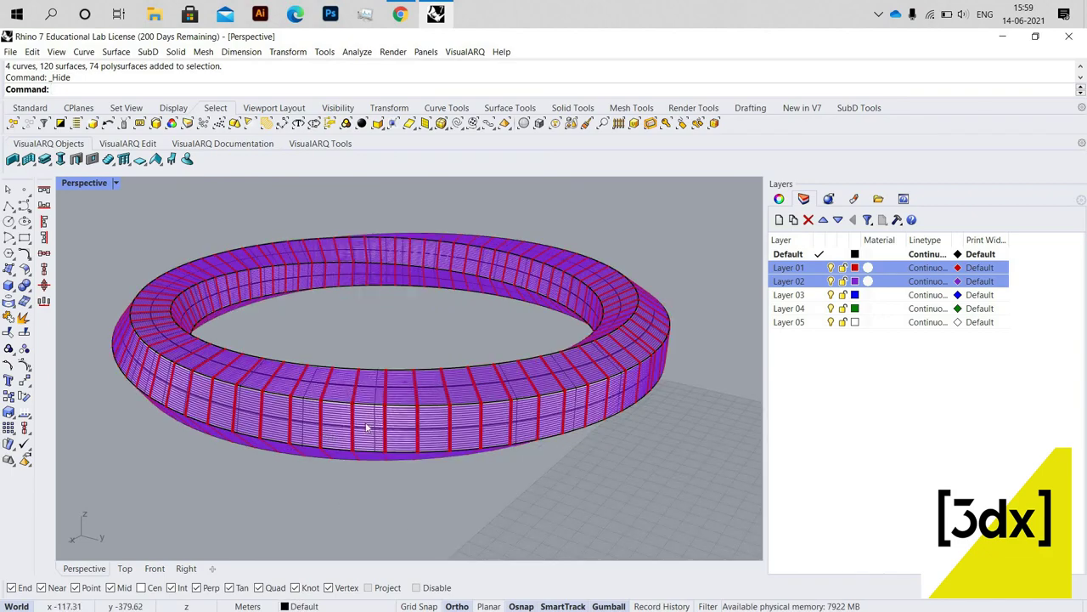
scroll(415, 436, up, 3)
scroll(372, 445, down, 3)
right_drag(371, 445, 542, 441)
scroll(611, 414, down, 4)
scroll(532, 422, up, 4)
scroll(542, 441, down, 7)
right_drag(339, 380, 212, 319)
scroll(211, 319, up, 3)
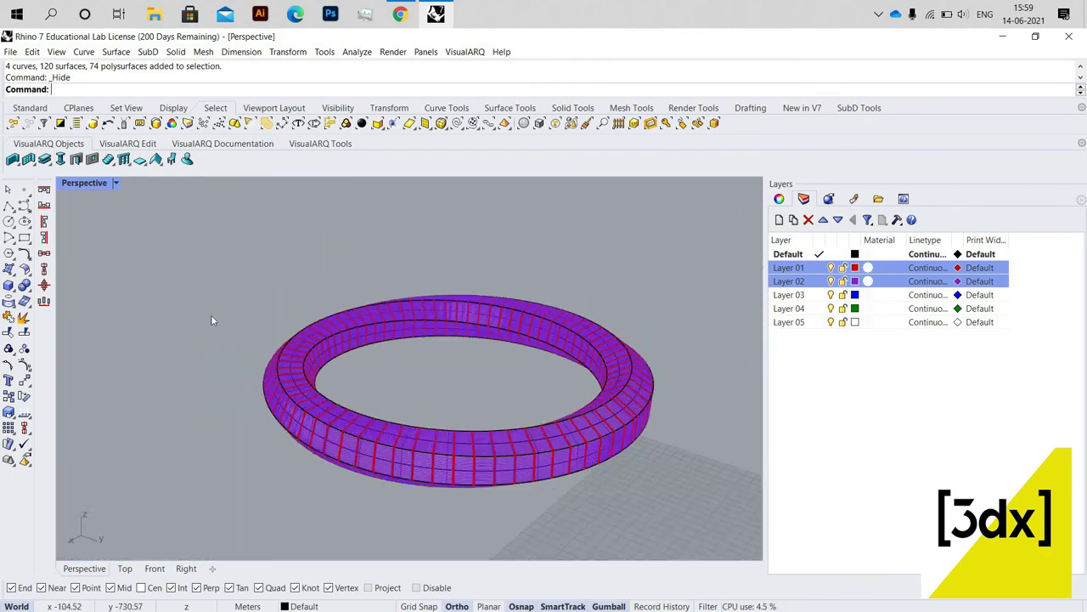
scroll(414, 294, up, 5)
scroll(437, 358, down, 3)
scroll(450, 351, down, 5)
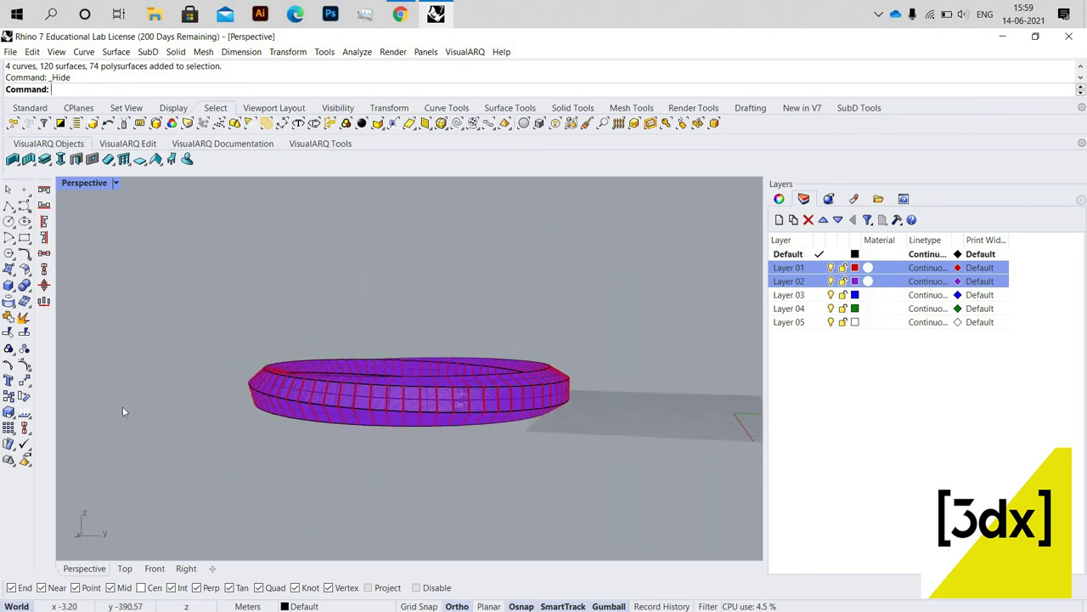